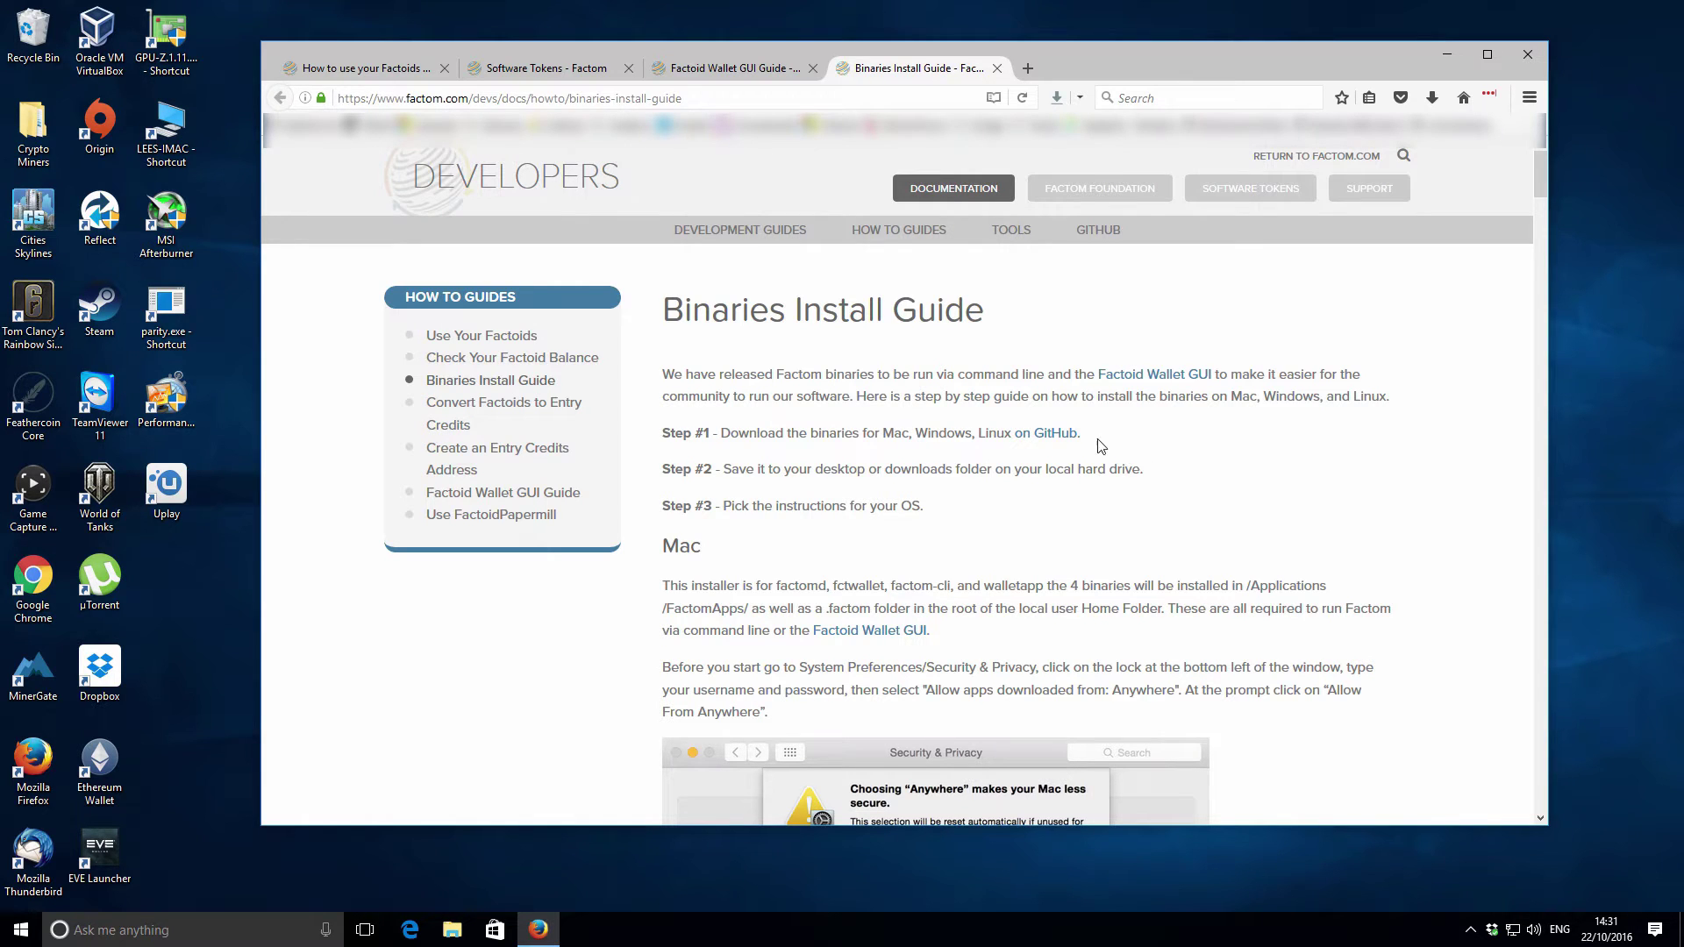
- Show the browser menu bar and scroll the Binaries Install Guide to the 'on GitHub' link
key(alt)
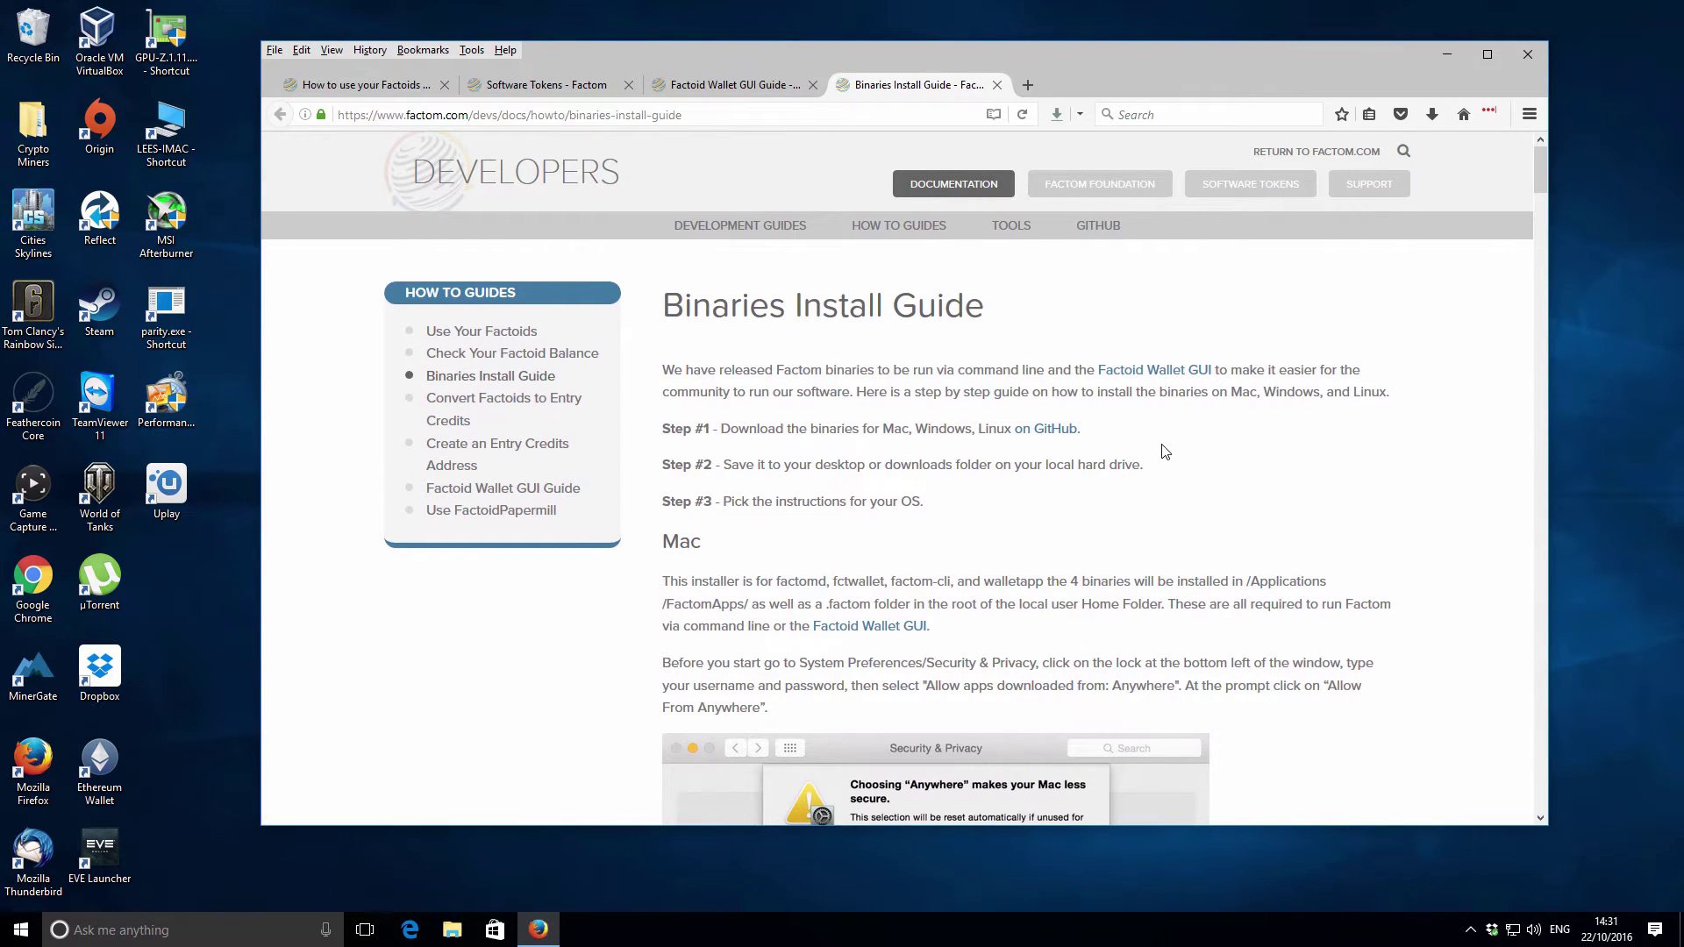
scroll(1165, 451, down, 3)
drag(1535, 198, 1508, 446)
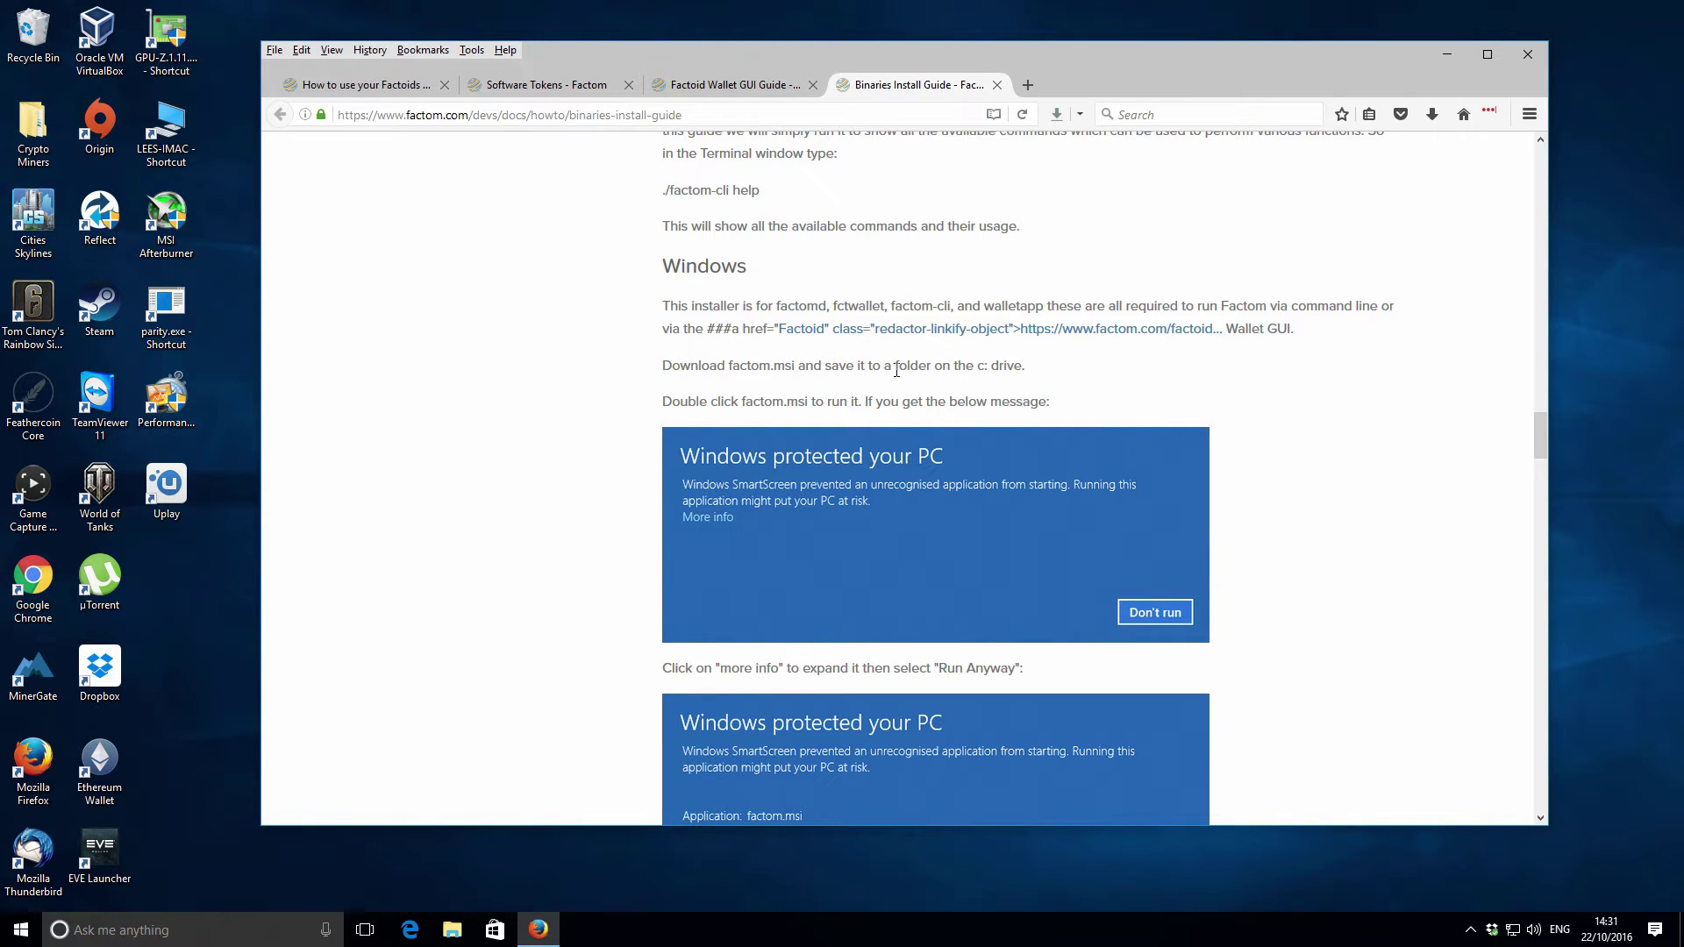
drag(1542, 459, 1530, 172)
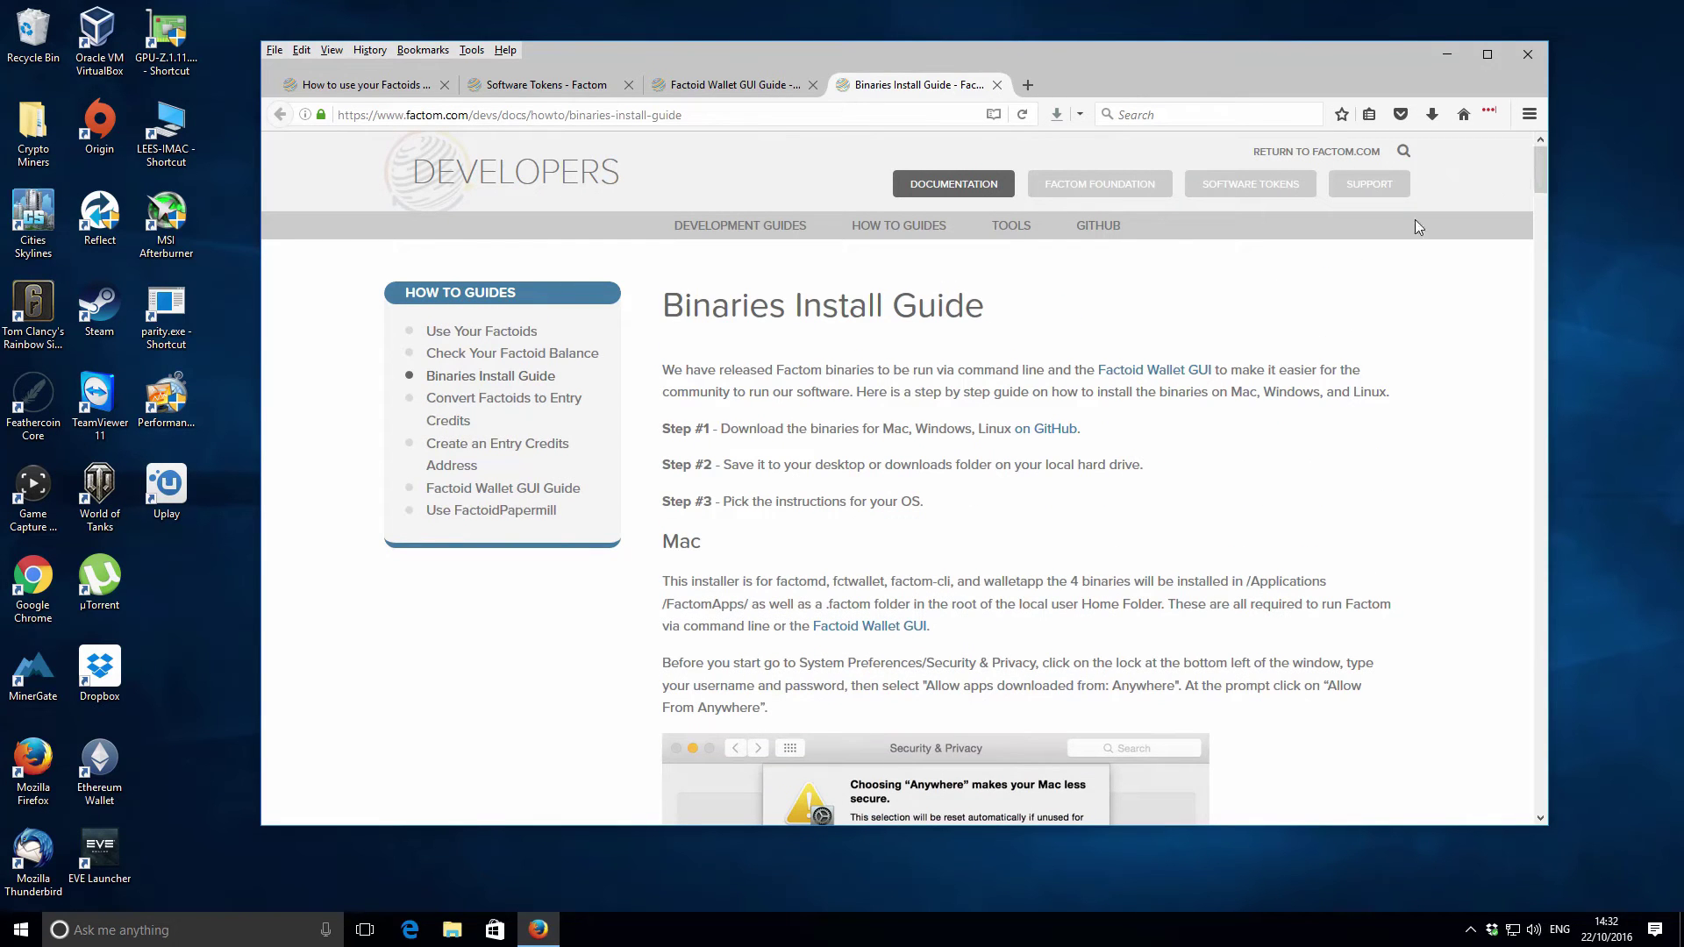
- Open the 'on GitHub' link in a new tab, then return to the guide's Windows section
right_click(1059, 428)
click(1096, 441)
click(1102, 86)
key(ctrl+shift+Tab)
drag(1533, 172, 1521, 443)
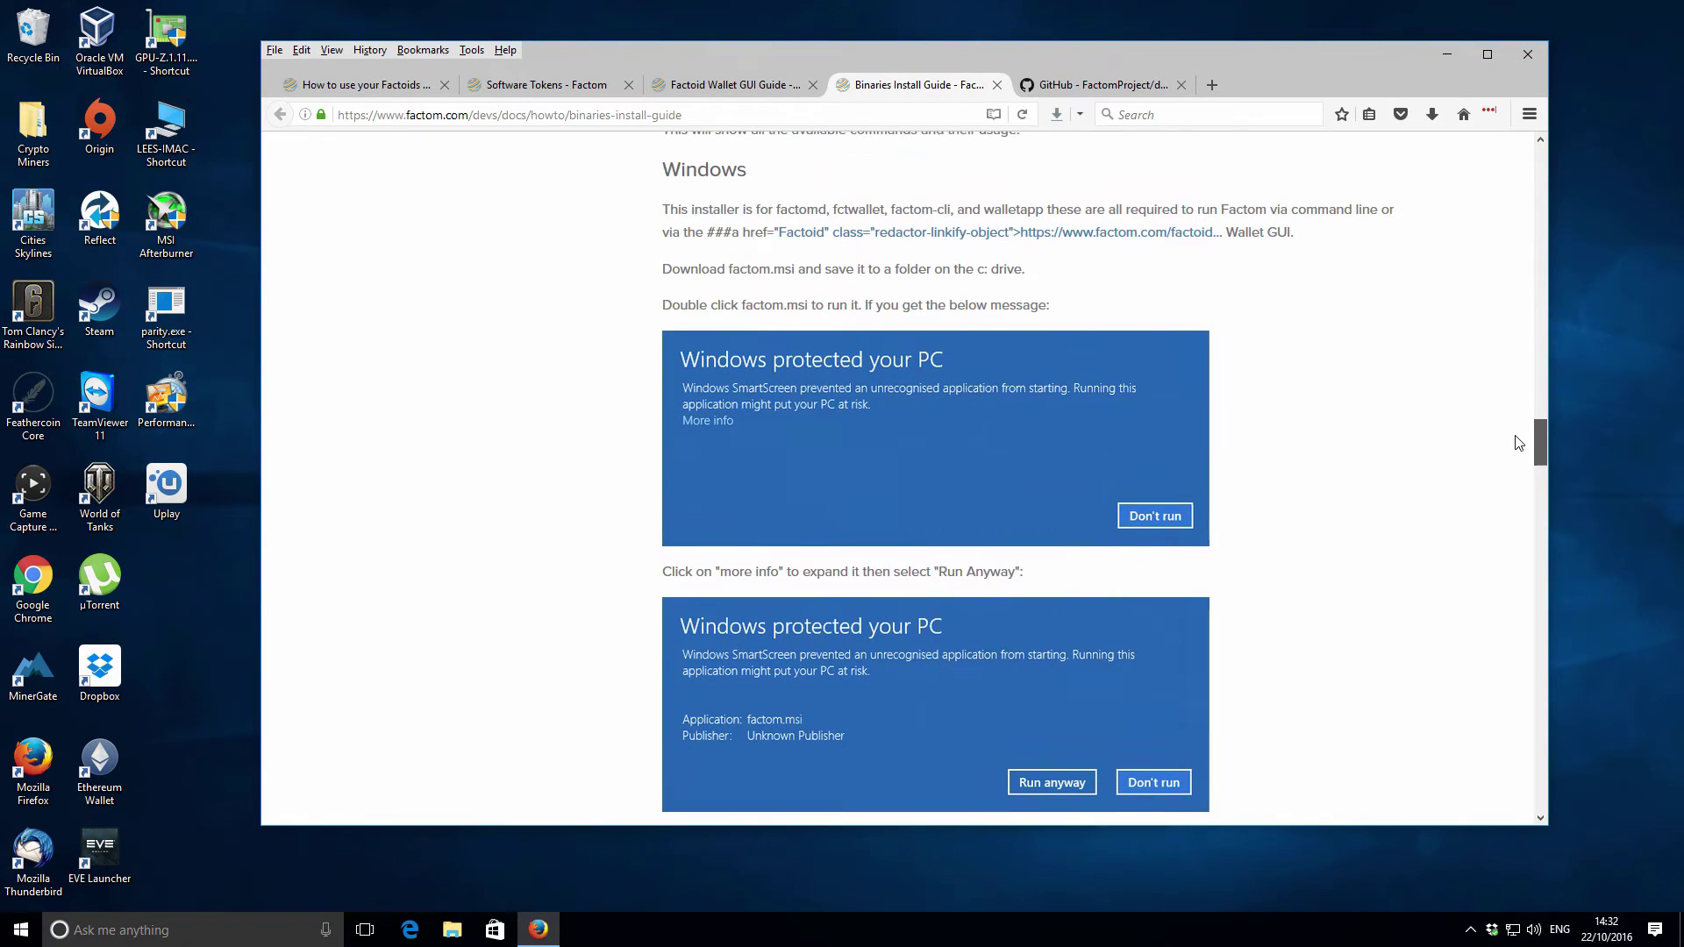
- Save FactomInstall.msi from the Factom Binaries list on GitHub and open its Downloads folder
click(1071, 86)
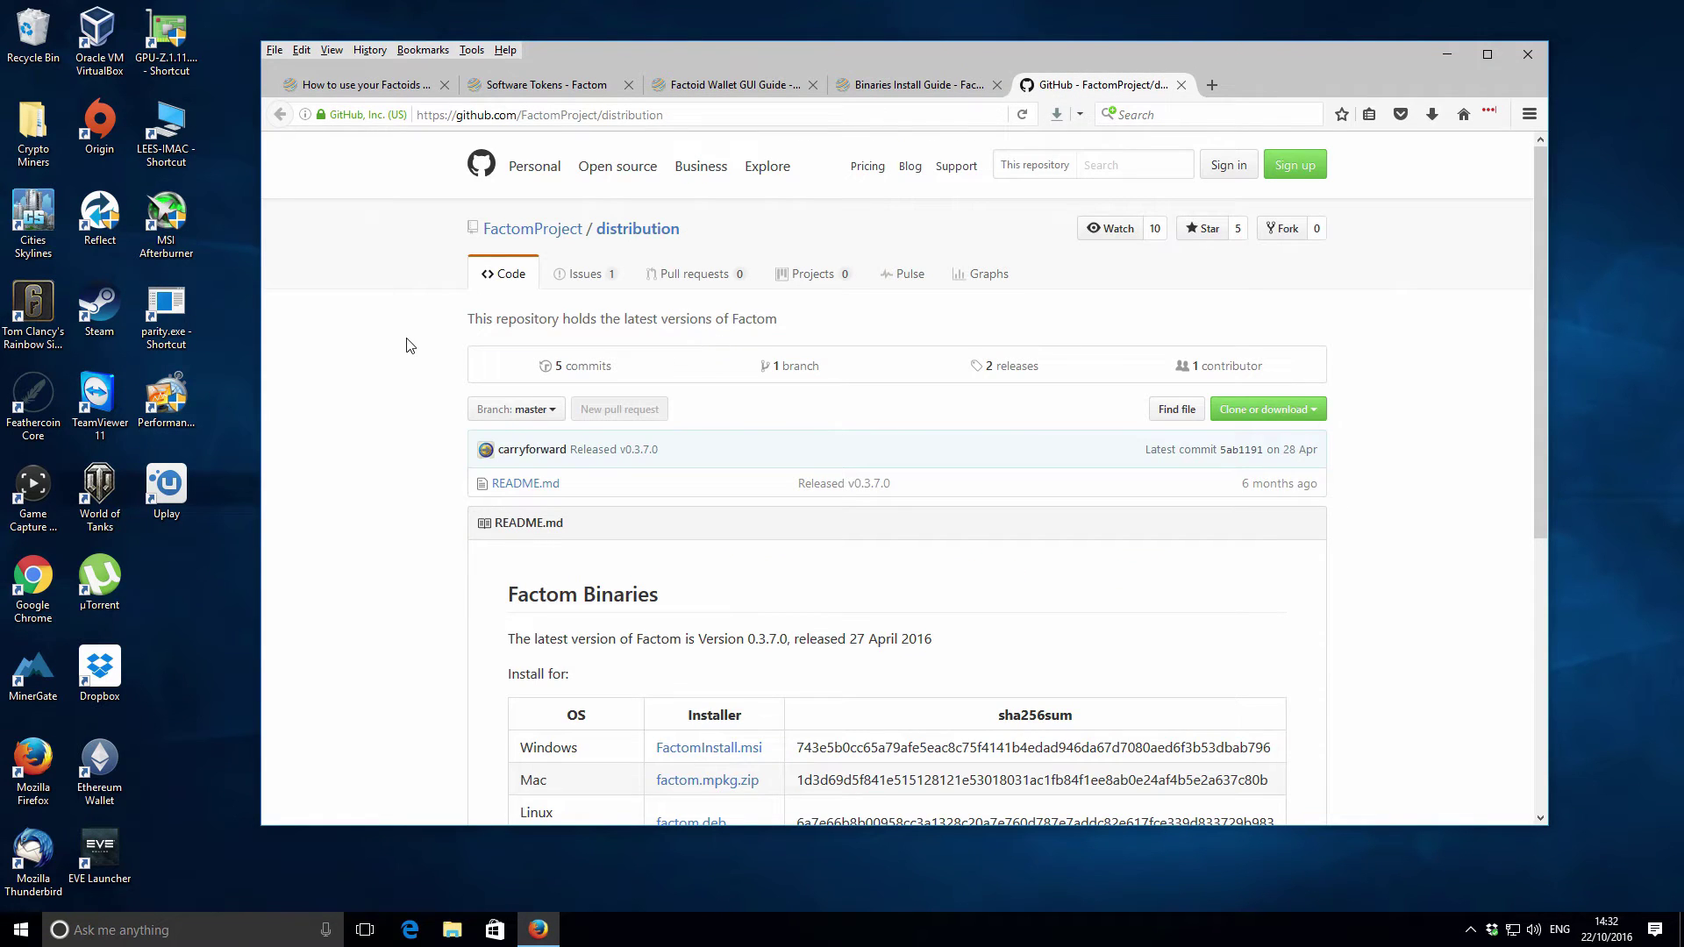
scroll(409, 340, down, 5)
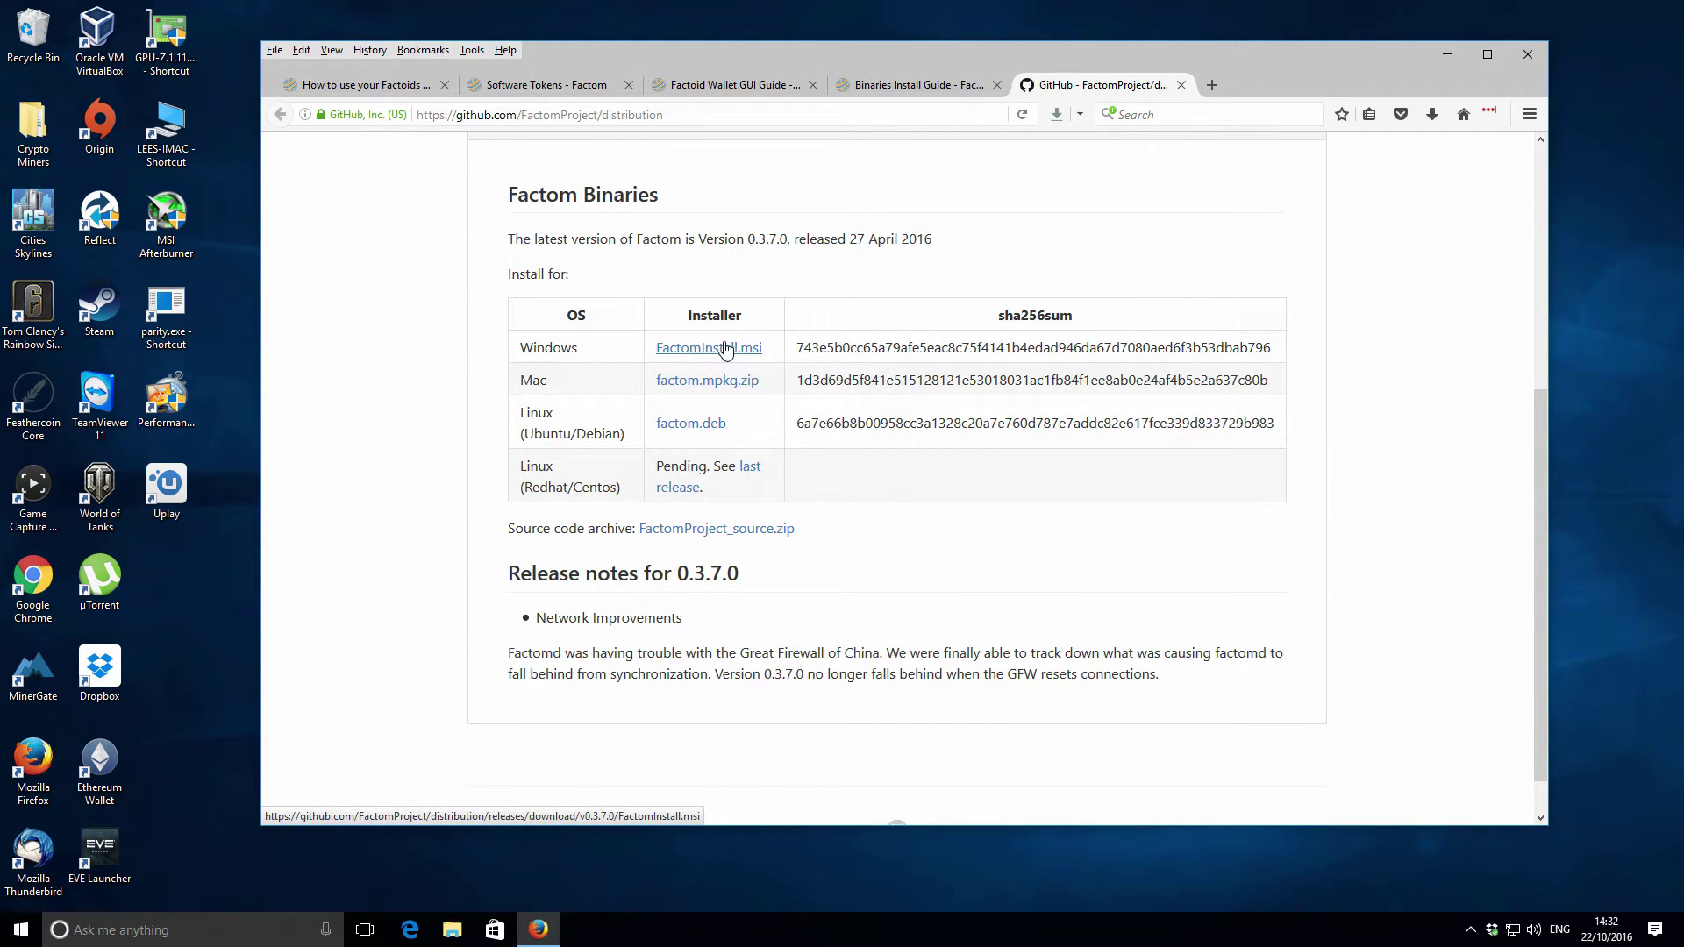
click(725, 349)
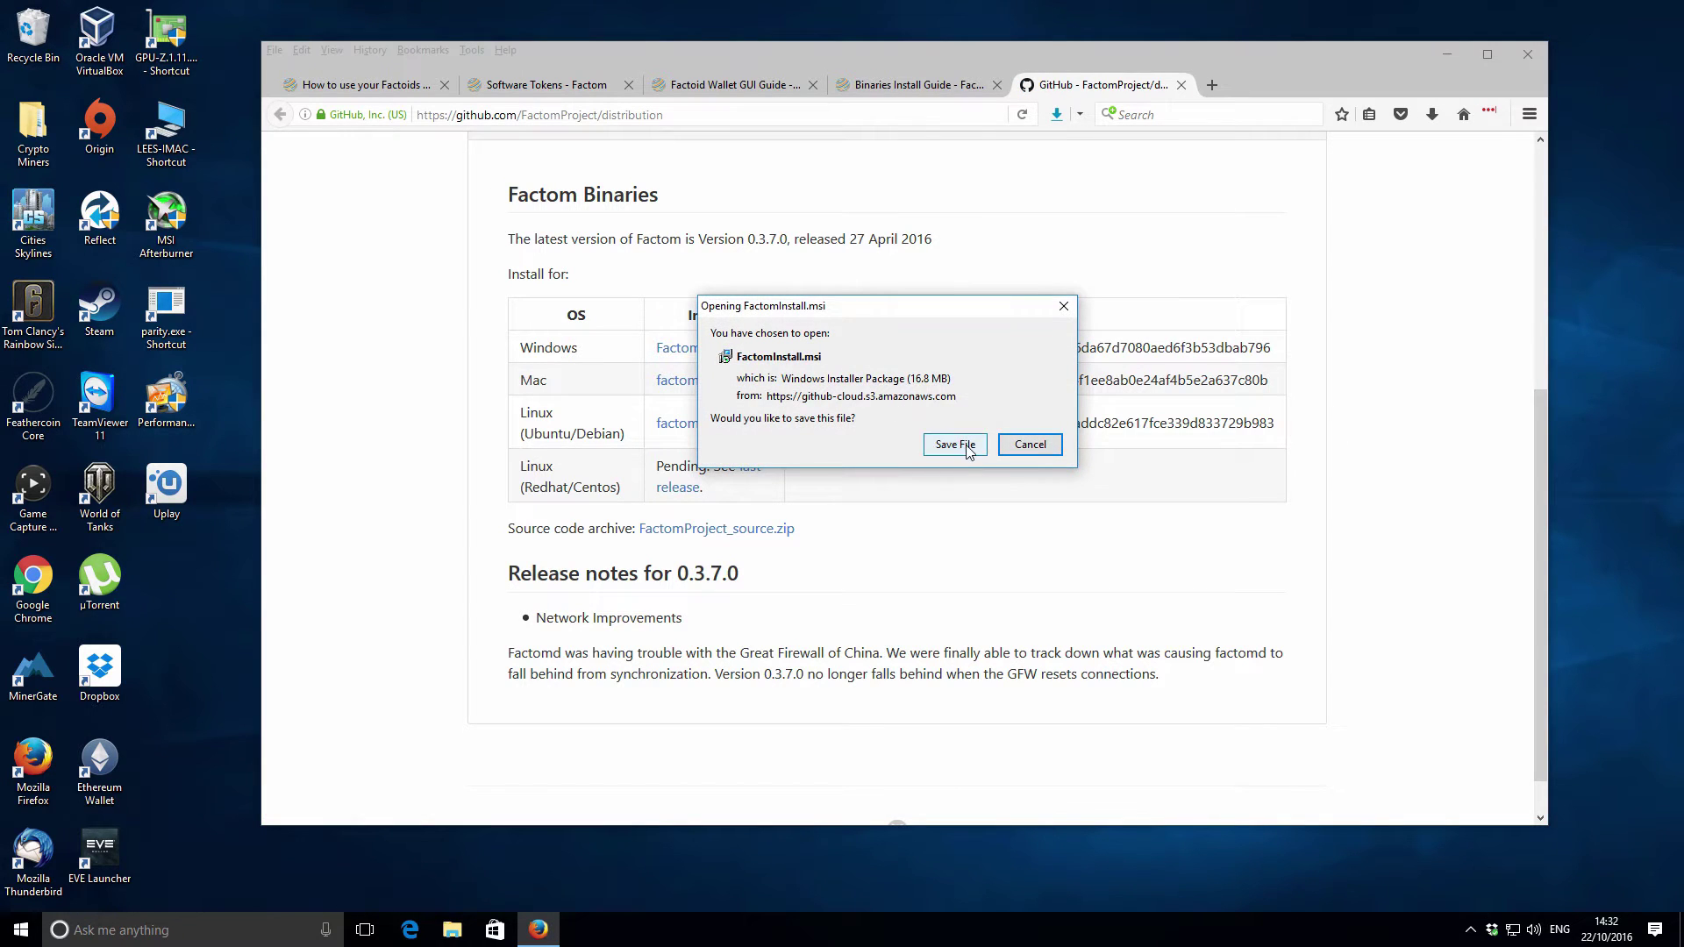
click(968, 449)
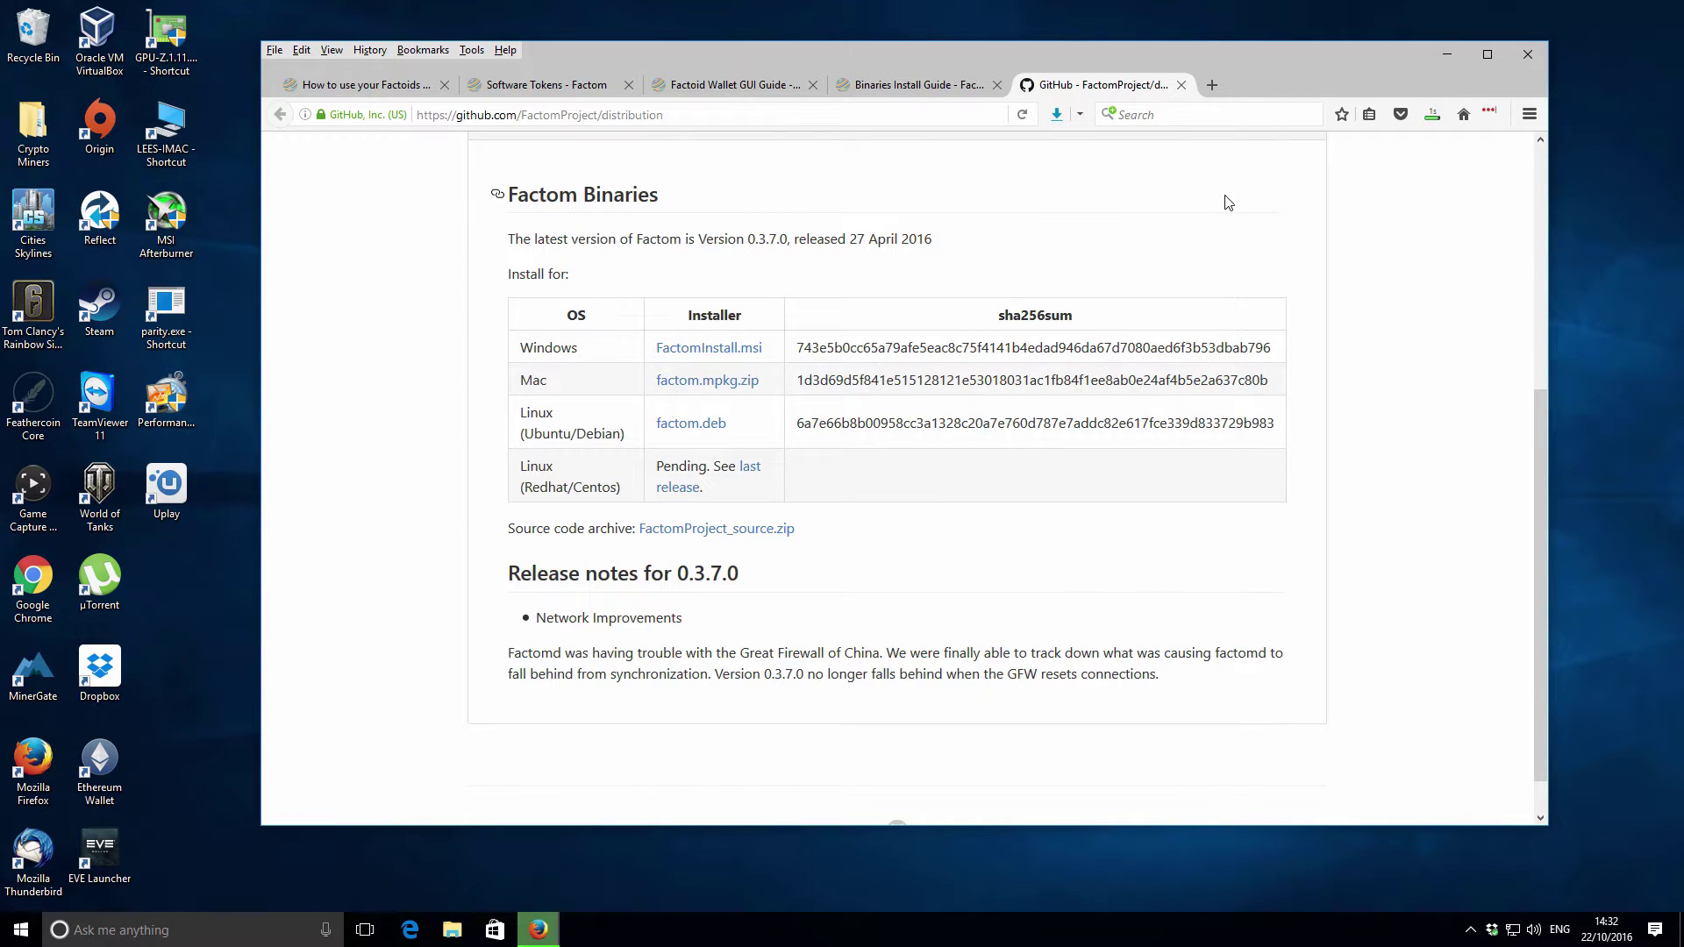
click(1431, 114)
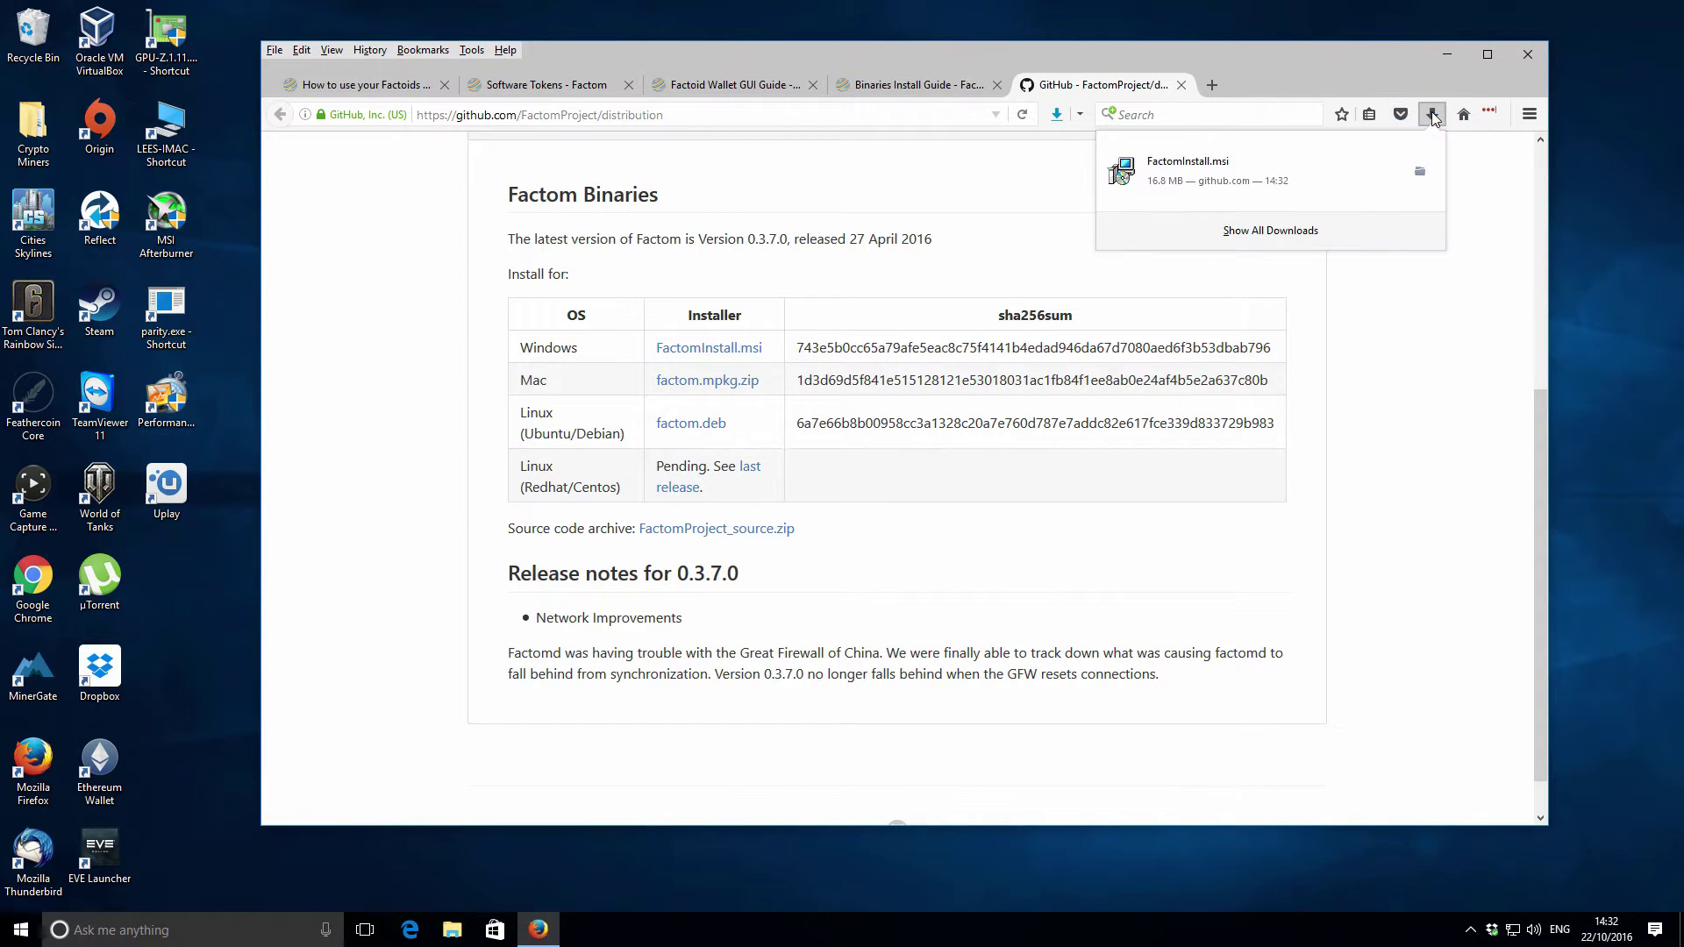
click(1419, 172)
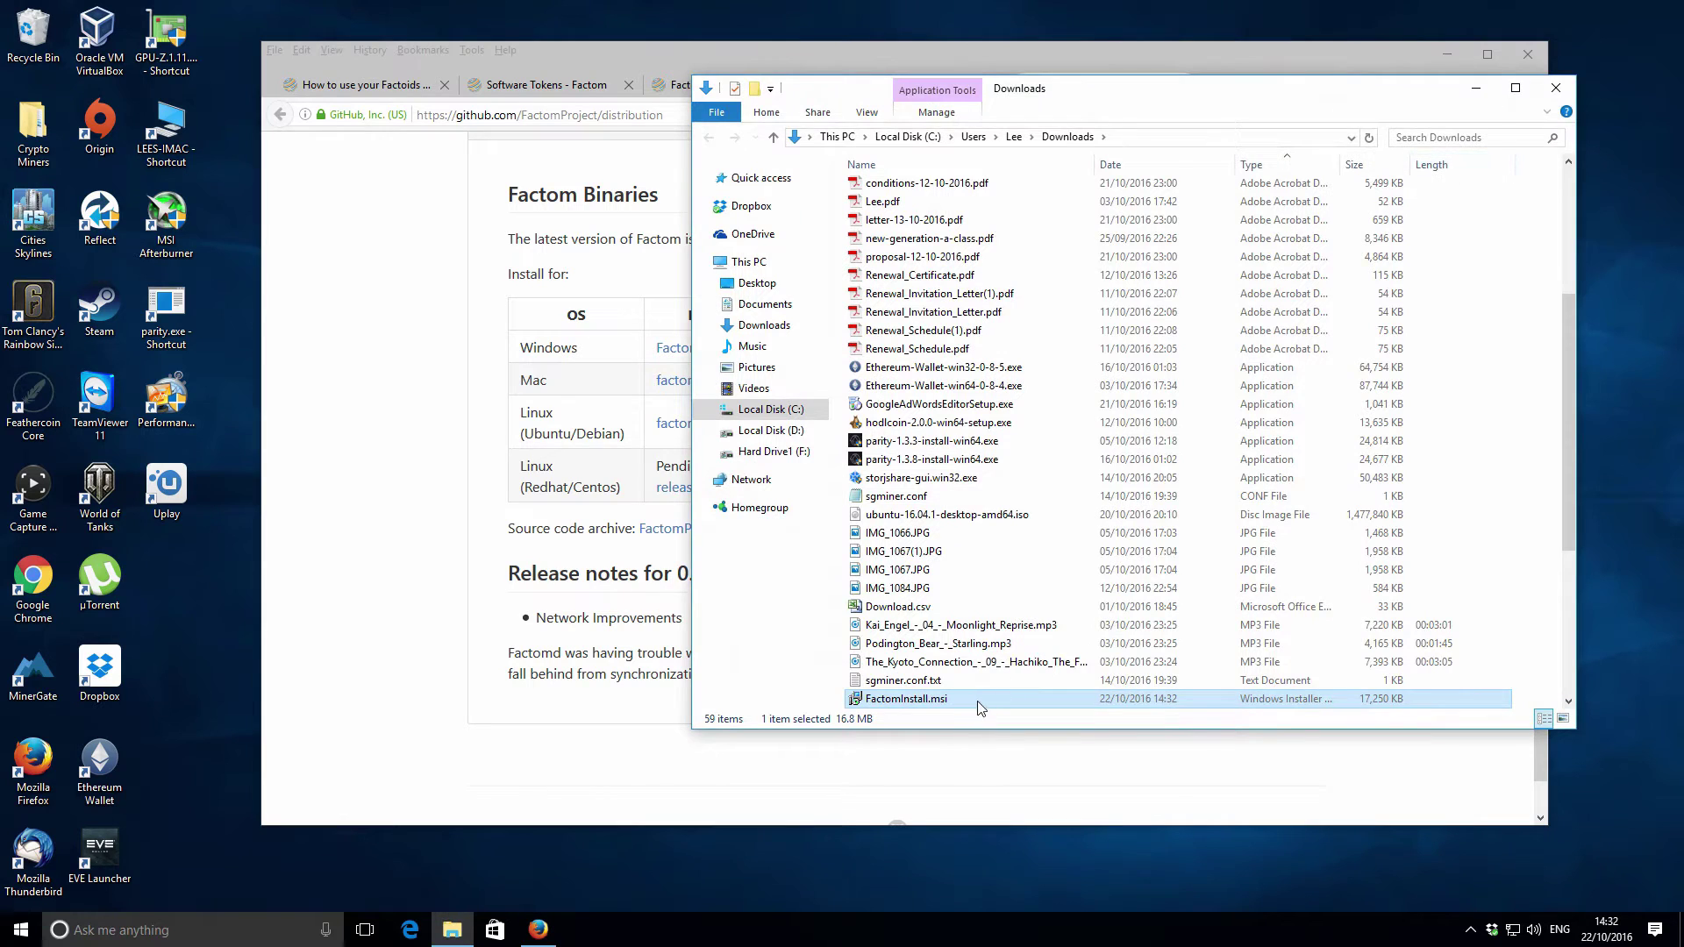
- Run FactomInstall.msi, accept the licence and install to the default C:\Program Files (x86)\Factom\ folder
key(Up)
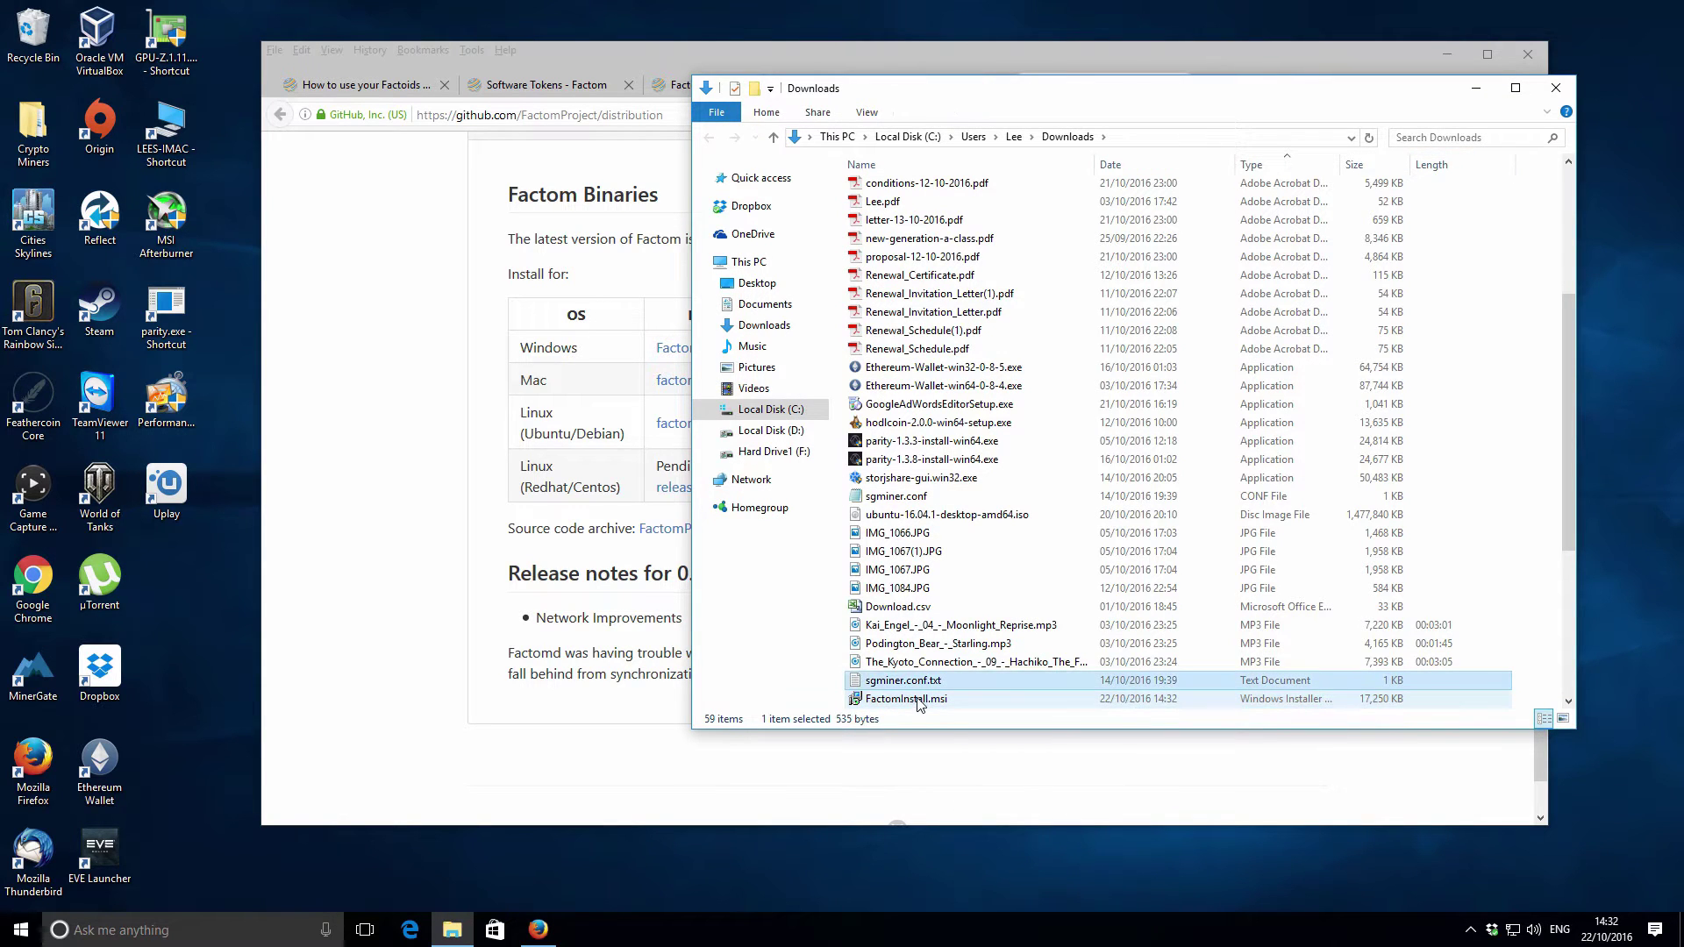
double_click(912, 699)
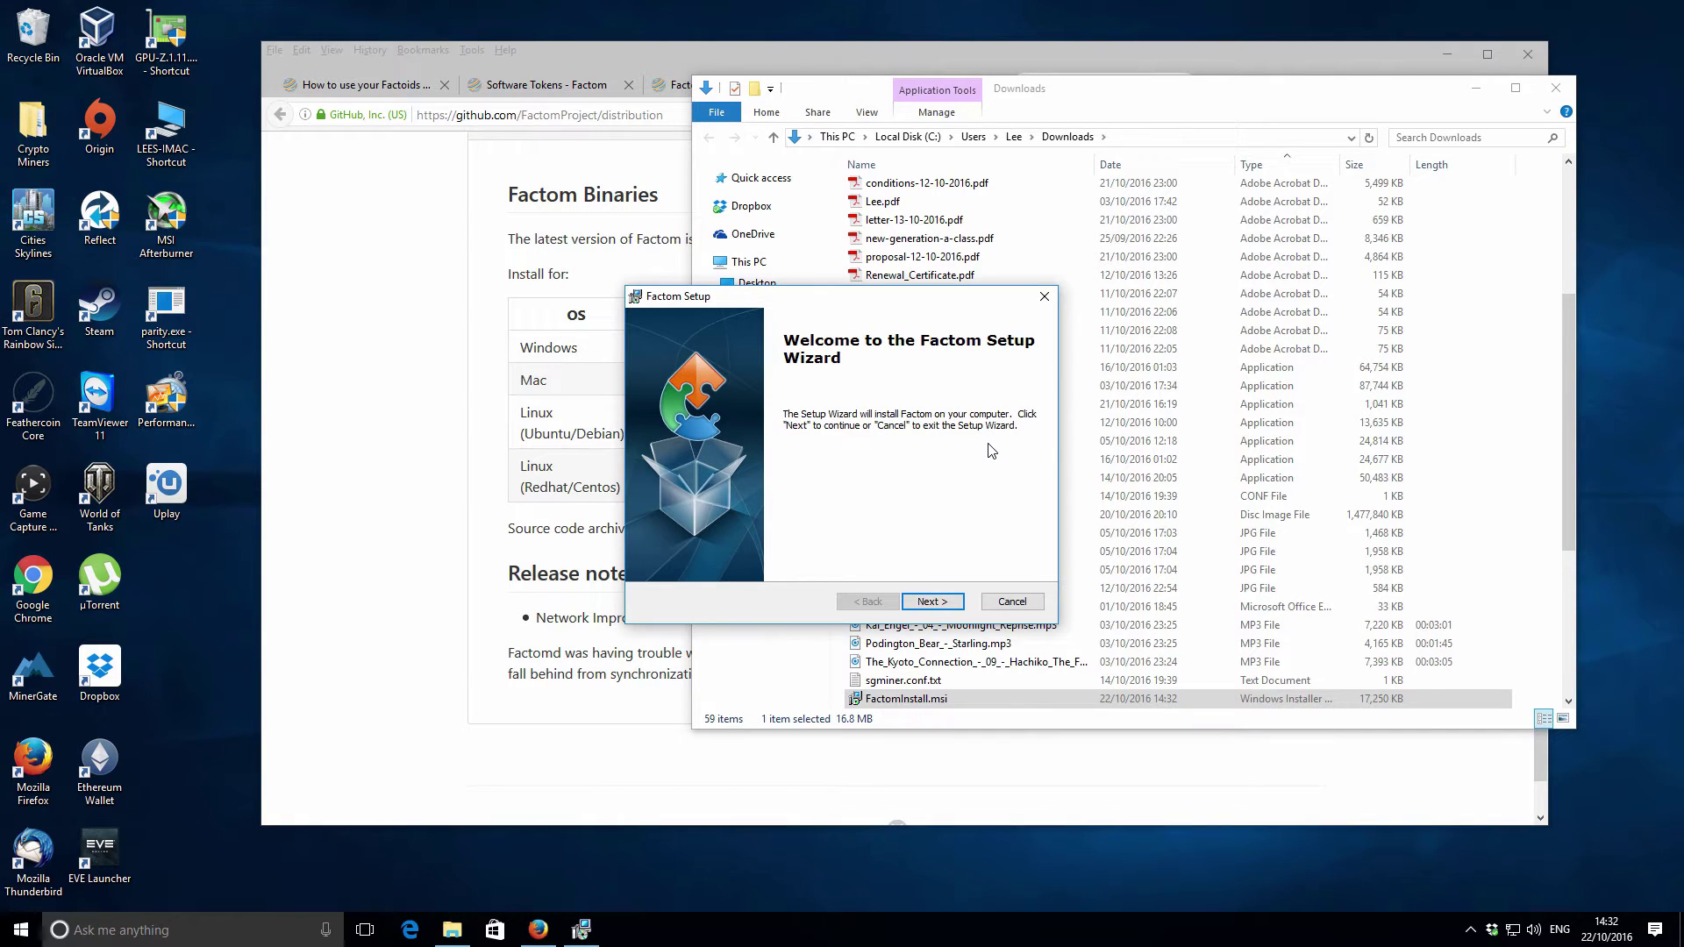
click(932, 601)
click(727, 536)
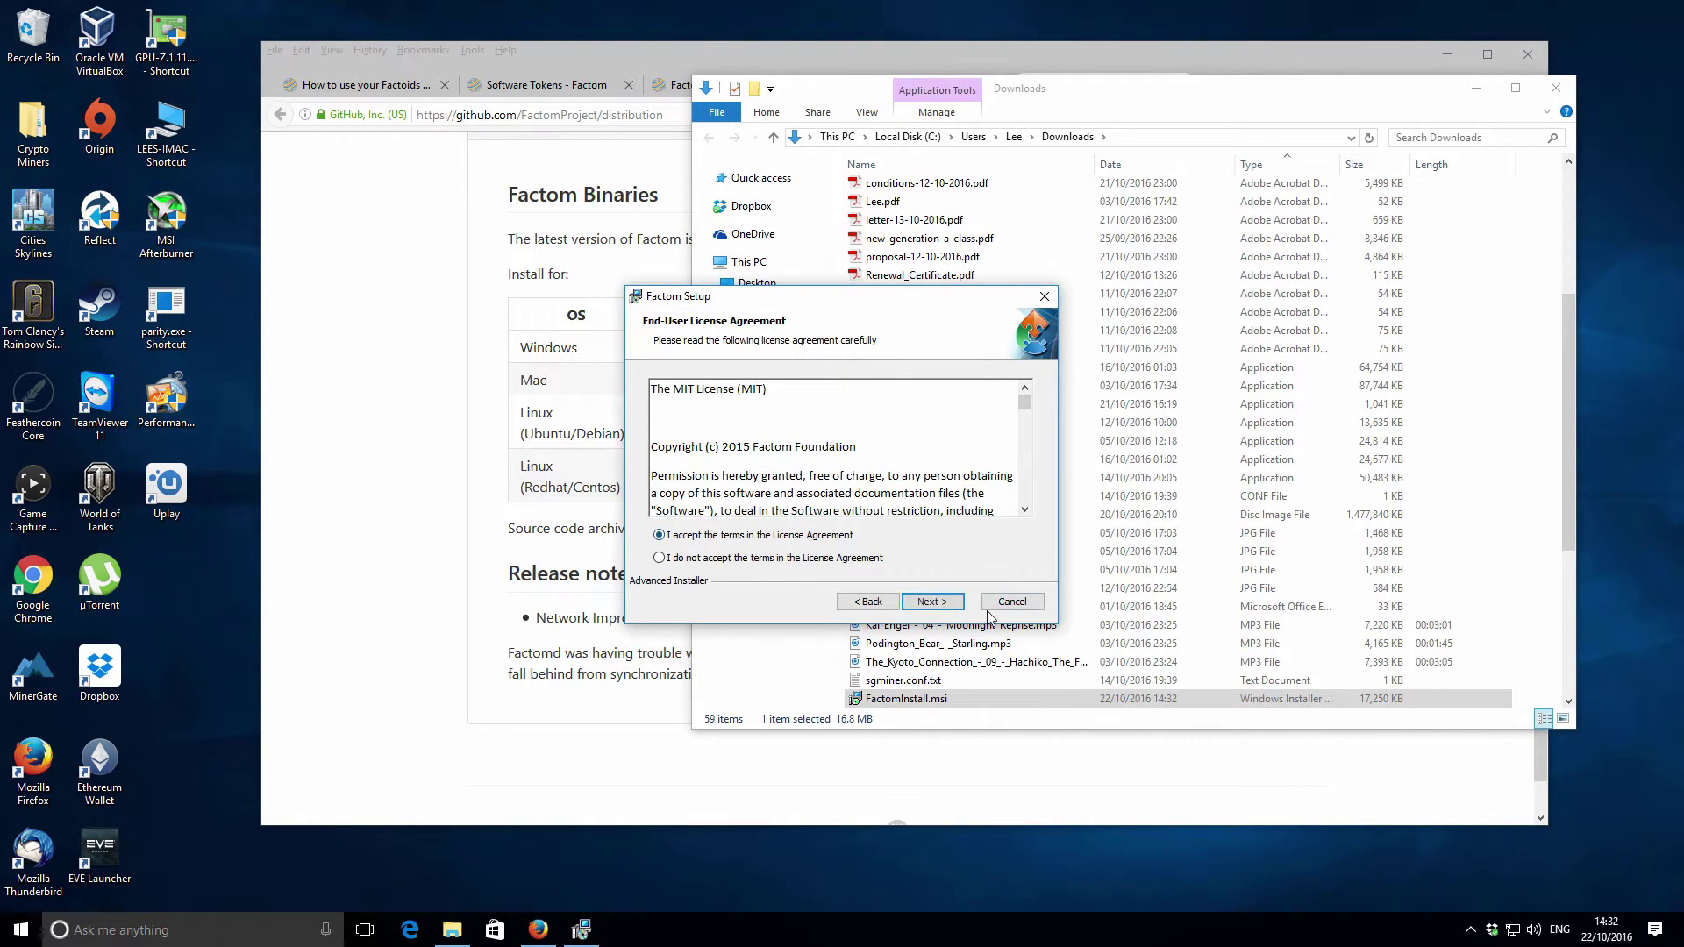
click(947, 603)
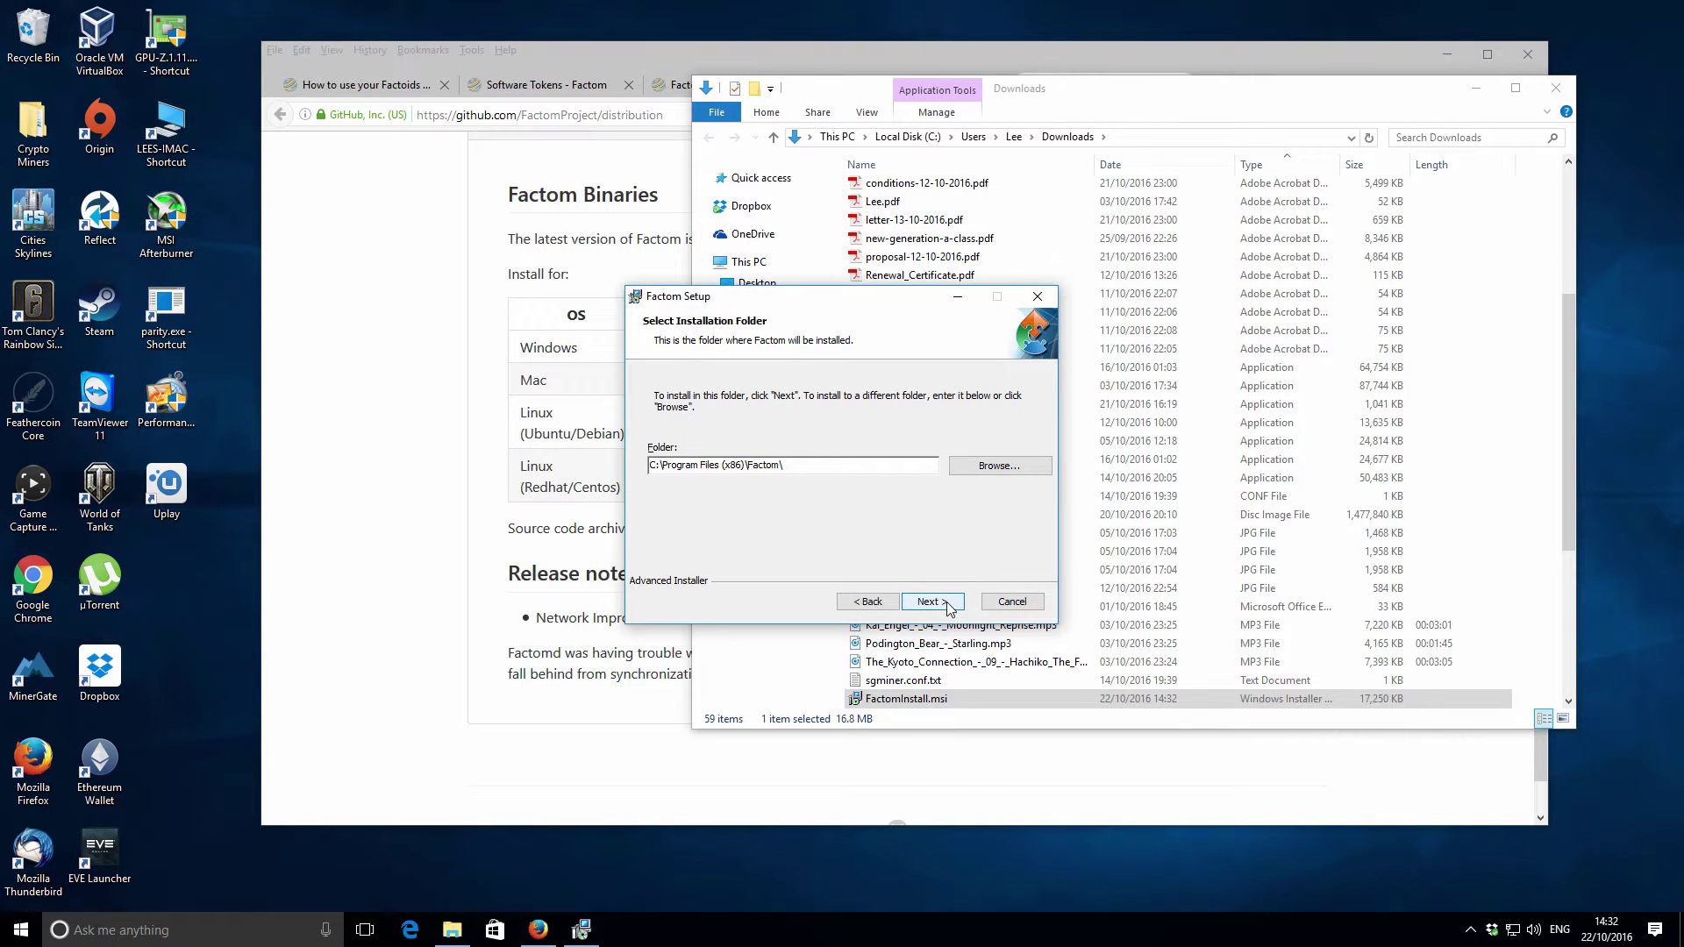
click(947, 605)
click(938, 602)
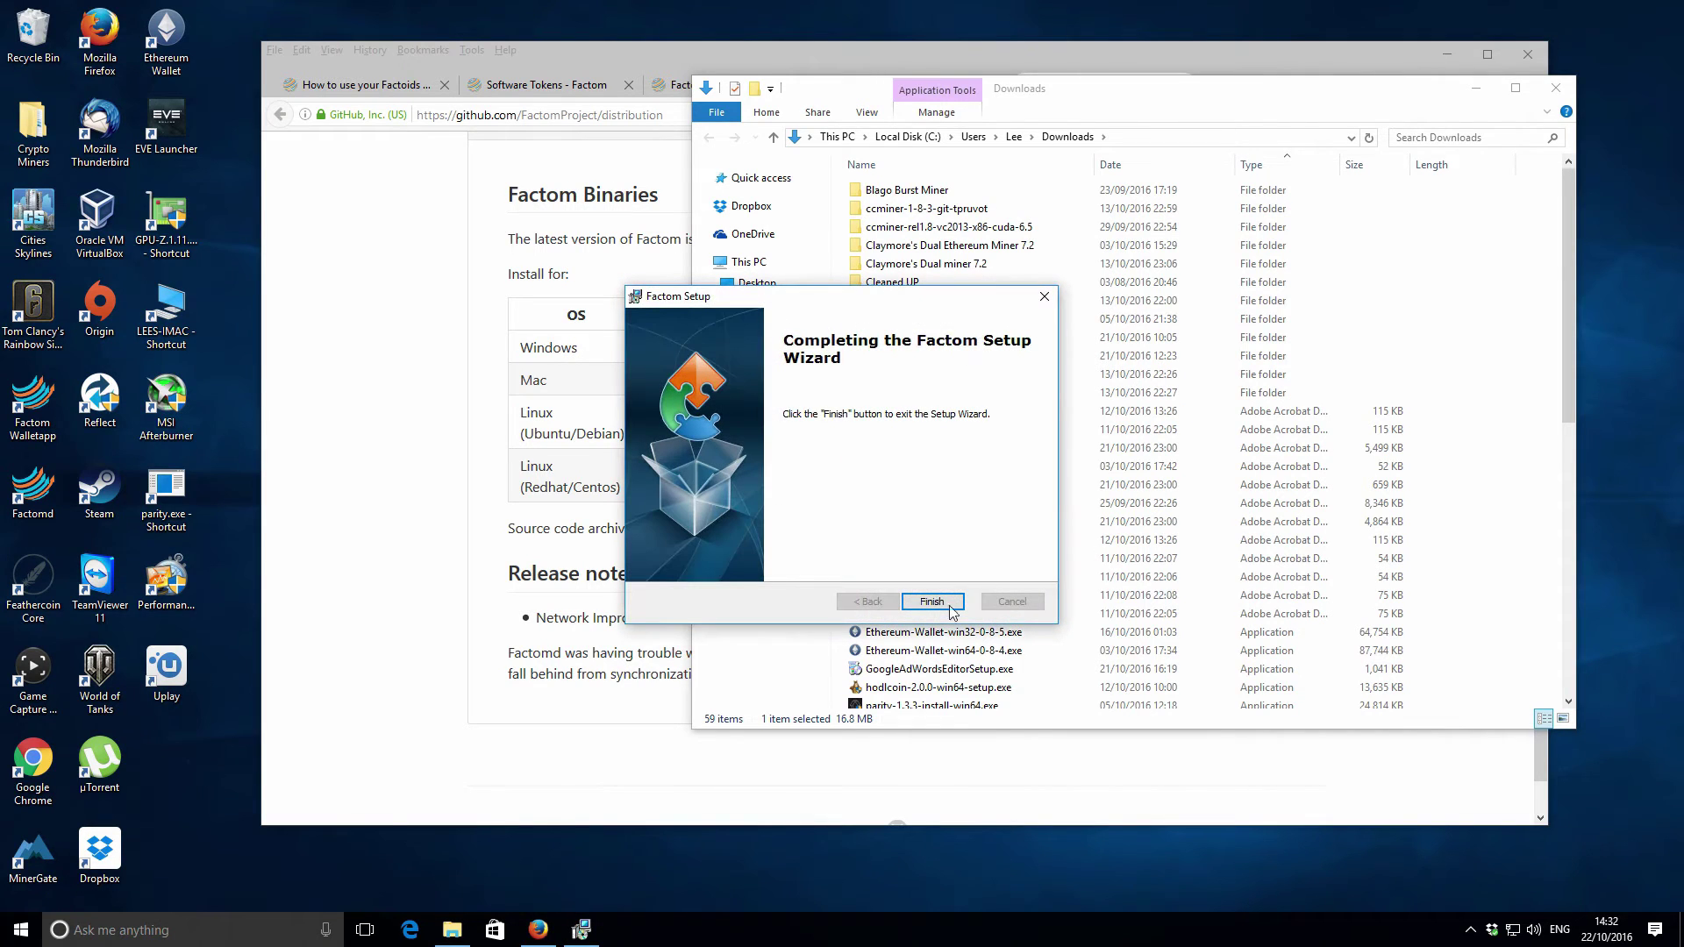
click(932, 603)
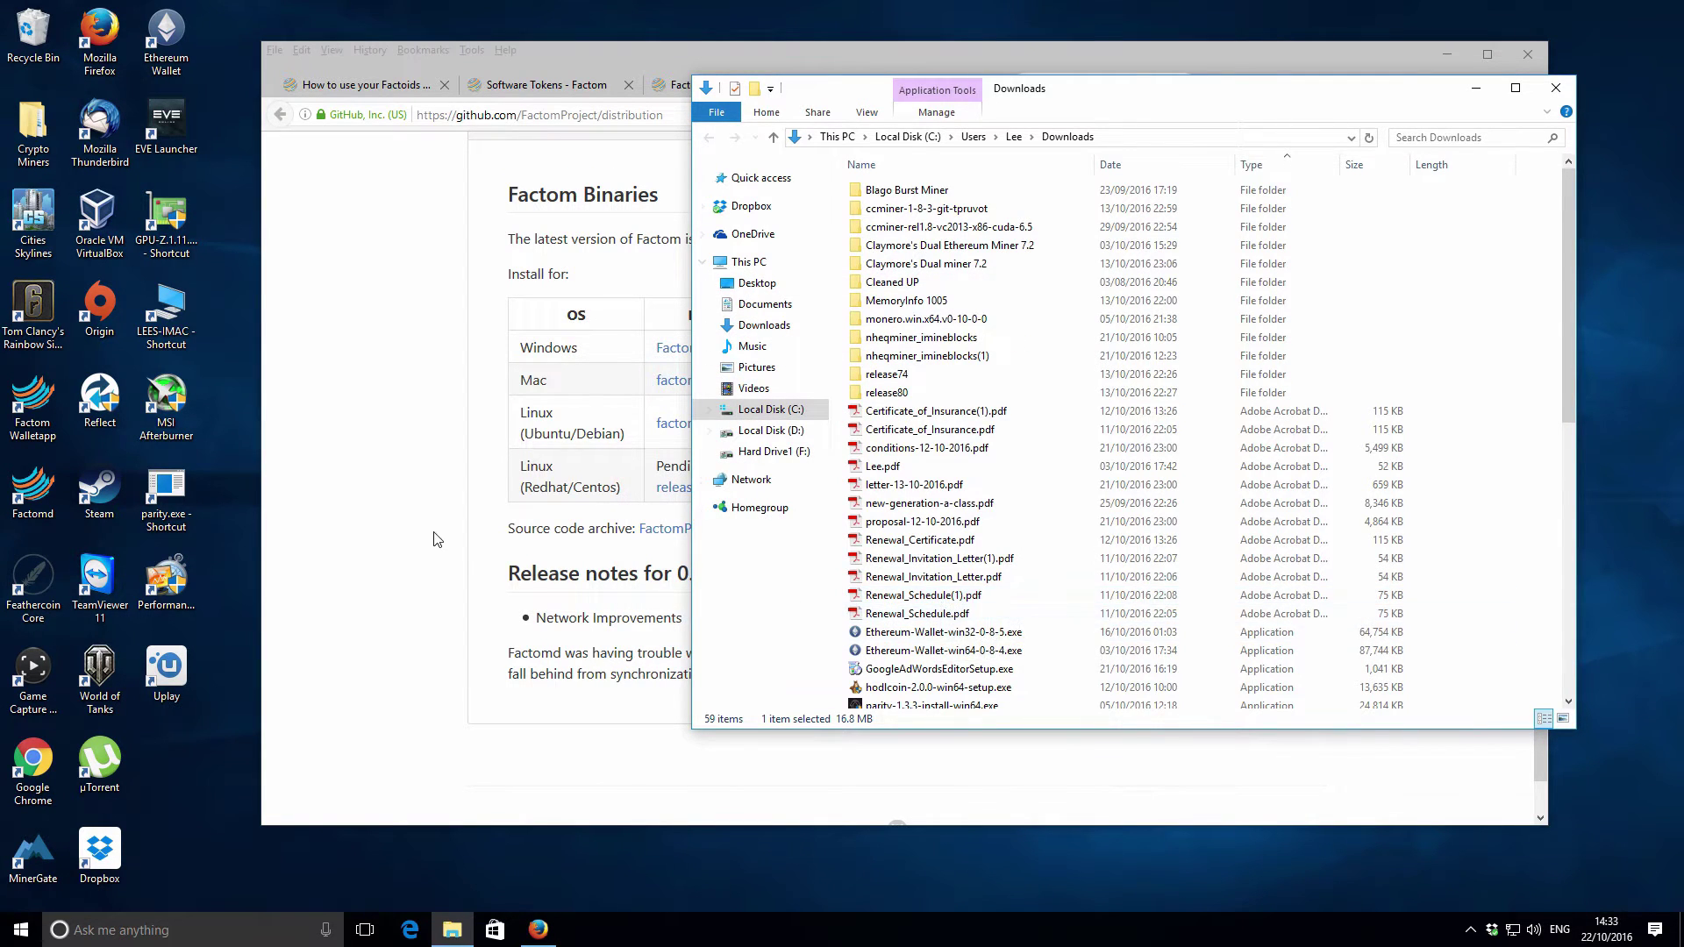
- Bring Firefox forward and look over the Factoid Wallet GUI Guide
click(377, 299)
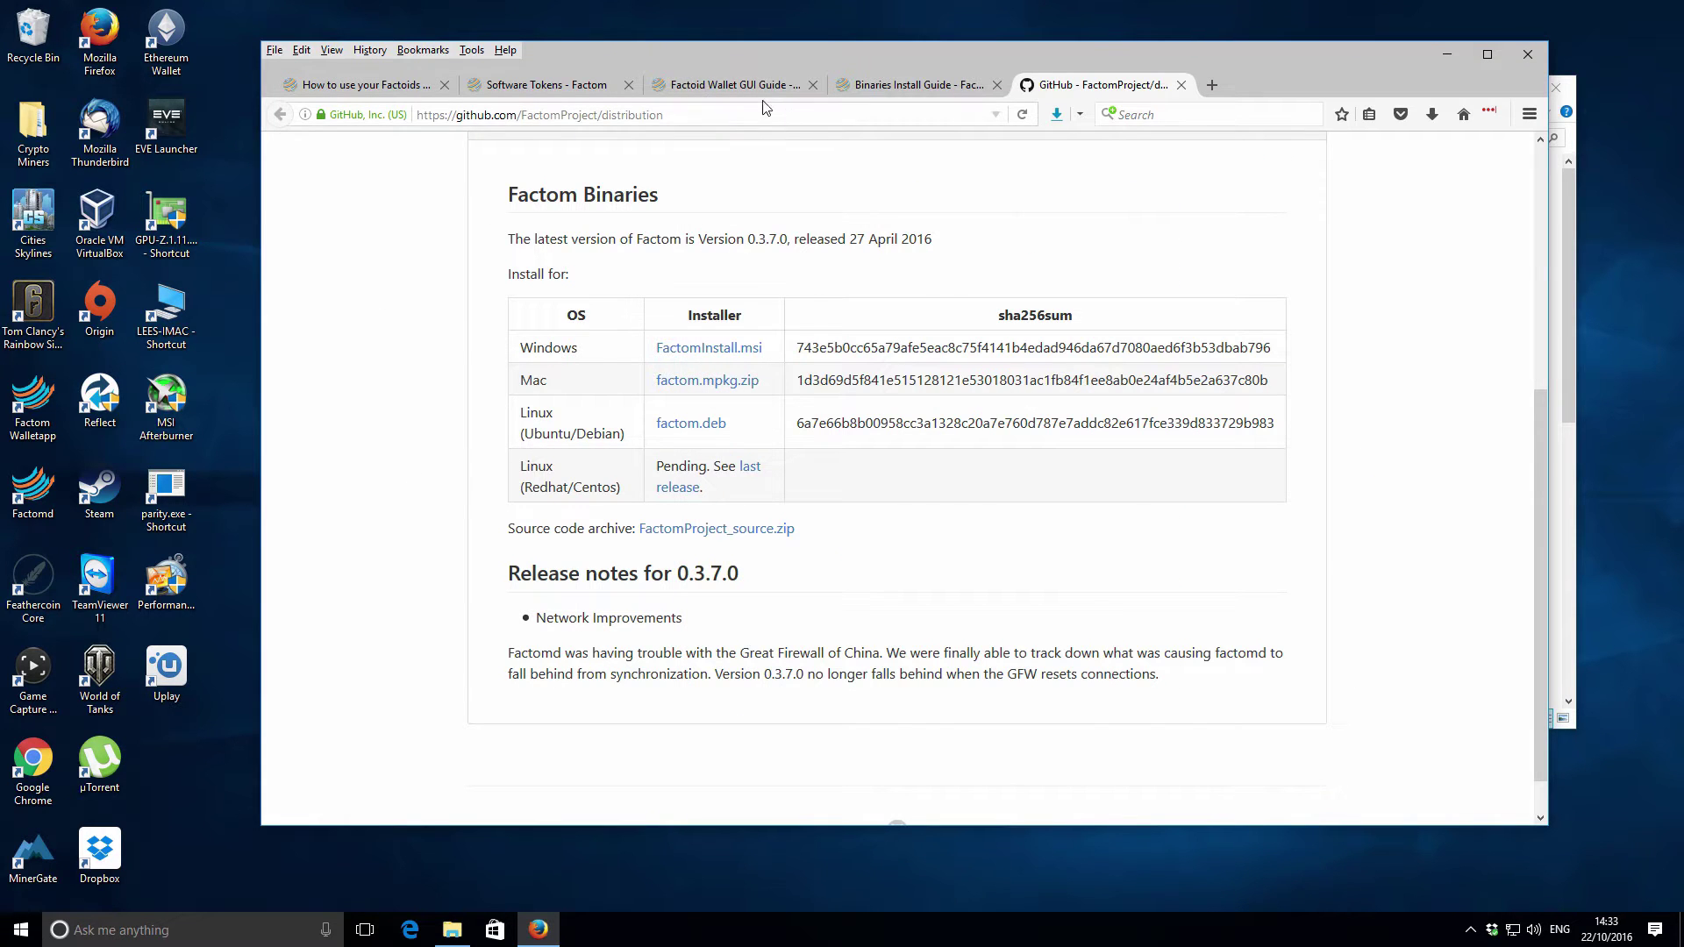
click(732, 84)
scroll(1207, 540, down, 4)
scroll(1207, 538, up, 12)
- Scroll through the Binaries Install Guide screenshots down to the walletapp instructions
click(917, 84)
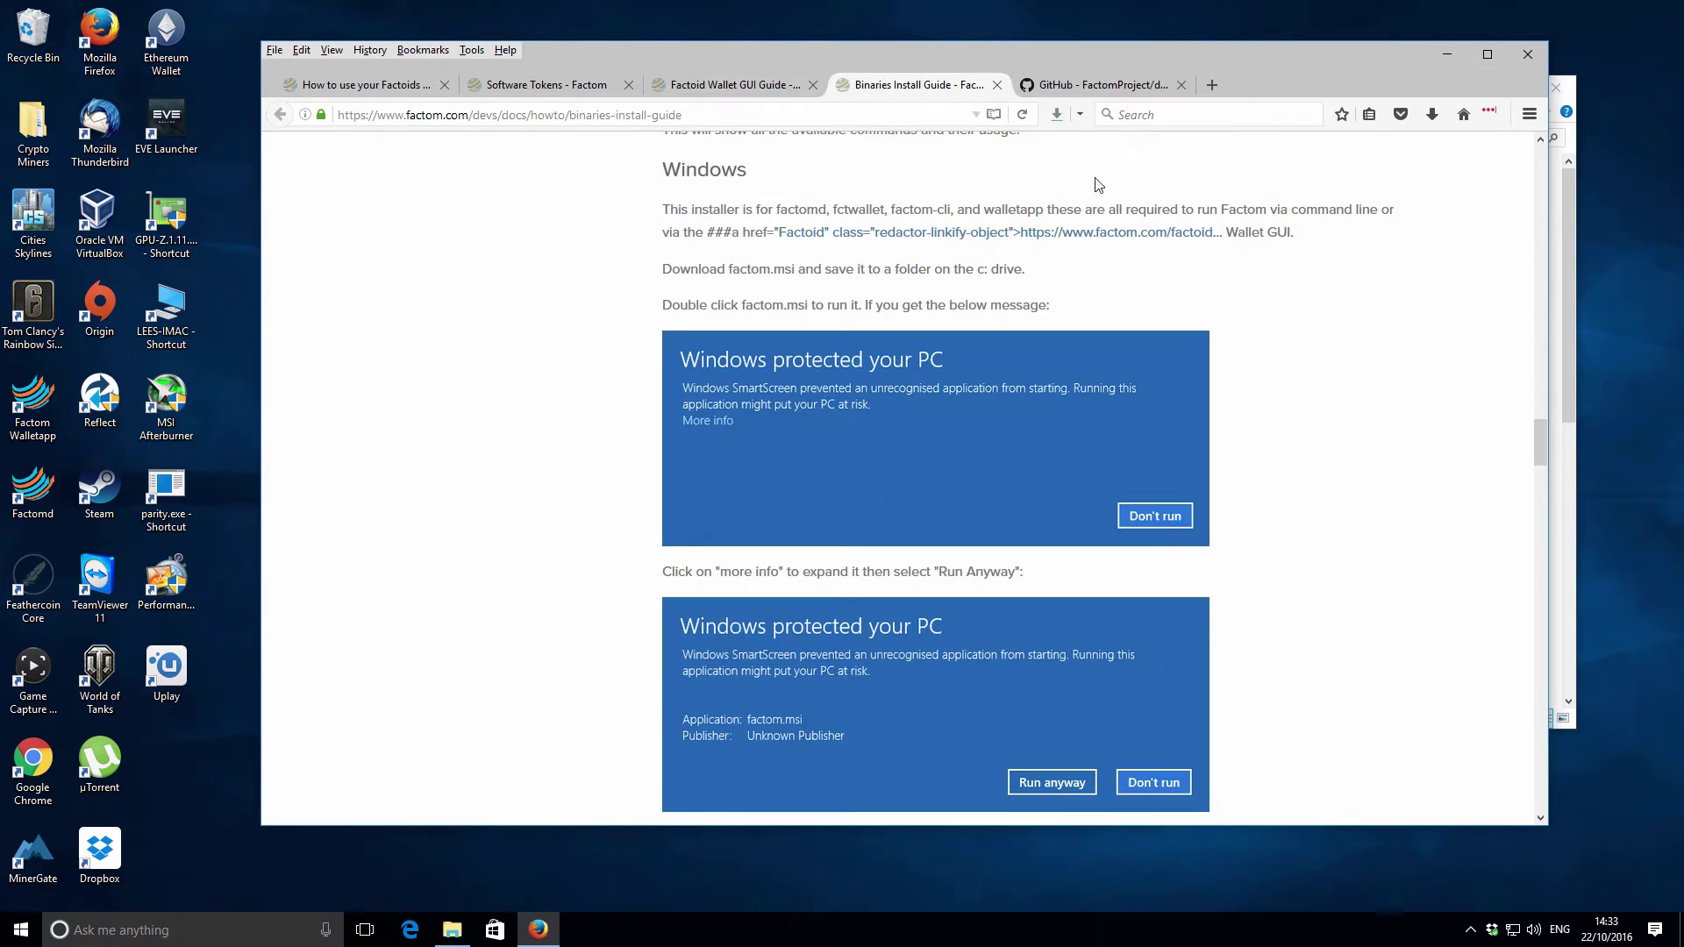
mouse_move(1541, 449)
mouse_down()
mouse_move(1539, 424)
mouse_move(1534, 445)
mouse_up()
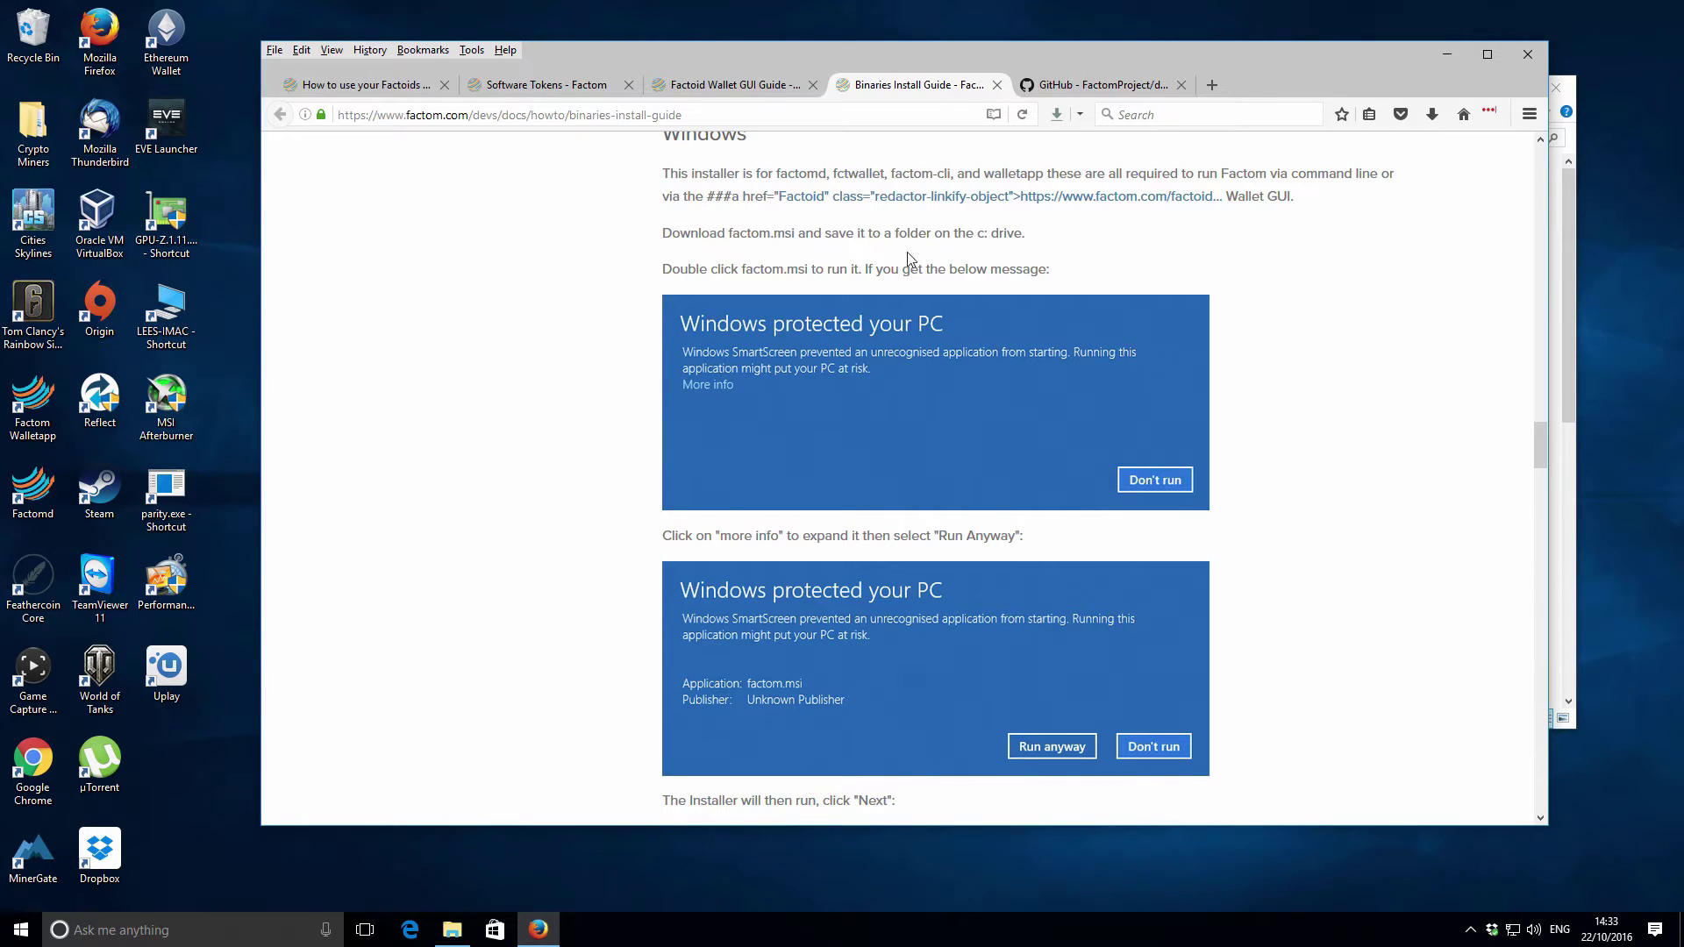
scroll(644, 313, down, 7)
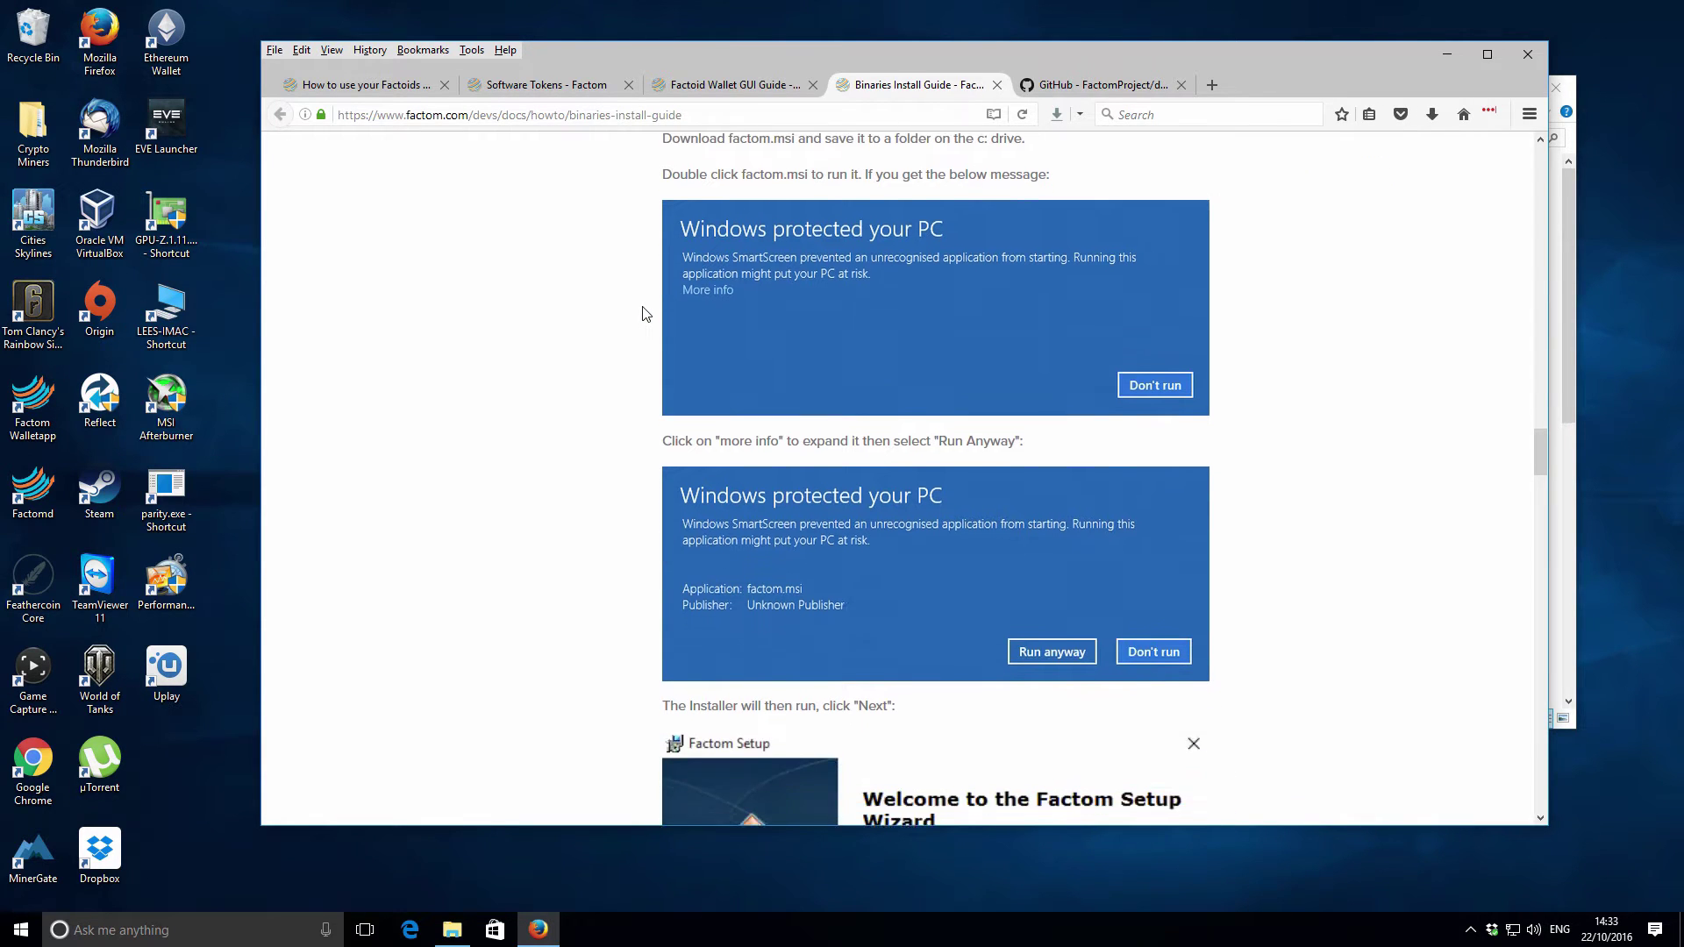
scroll(637, 313, down, 7)
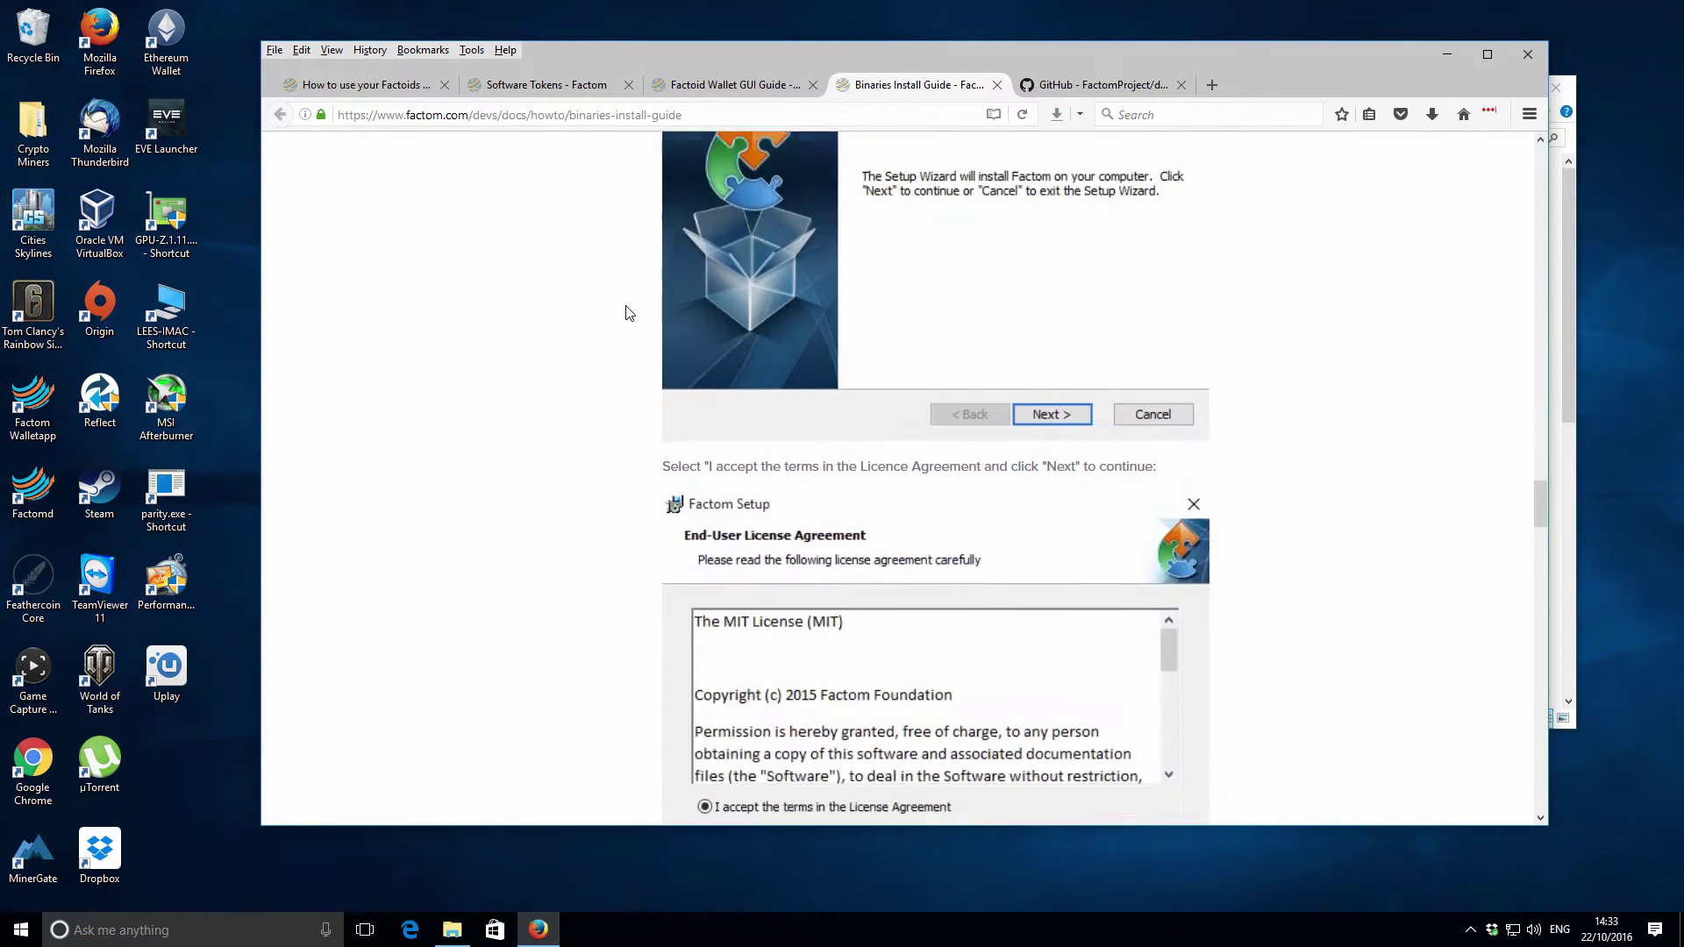
scroll(629, 309, down, 8)
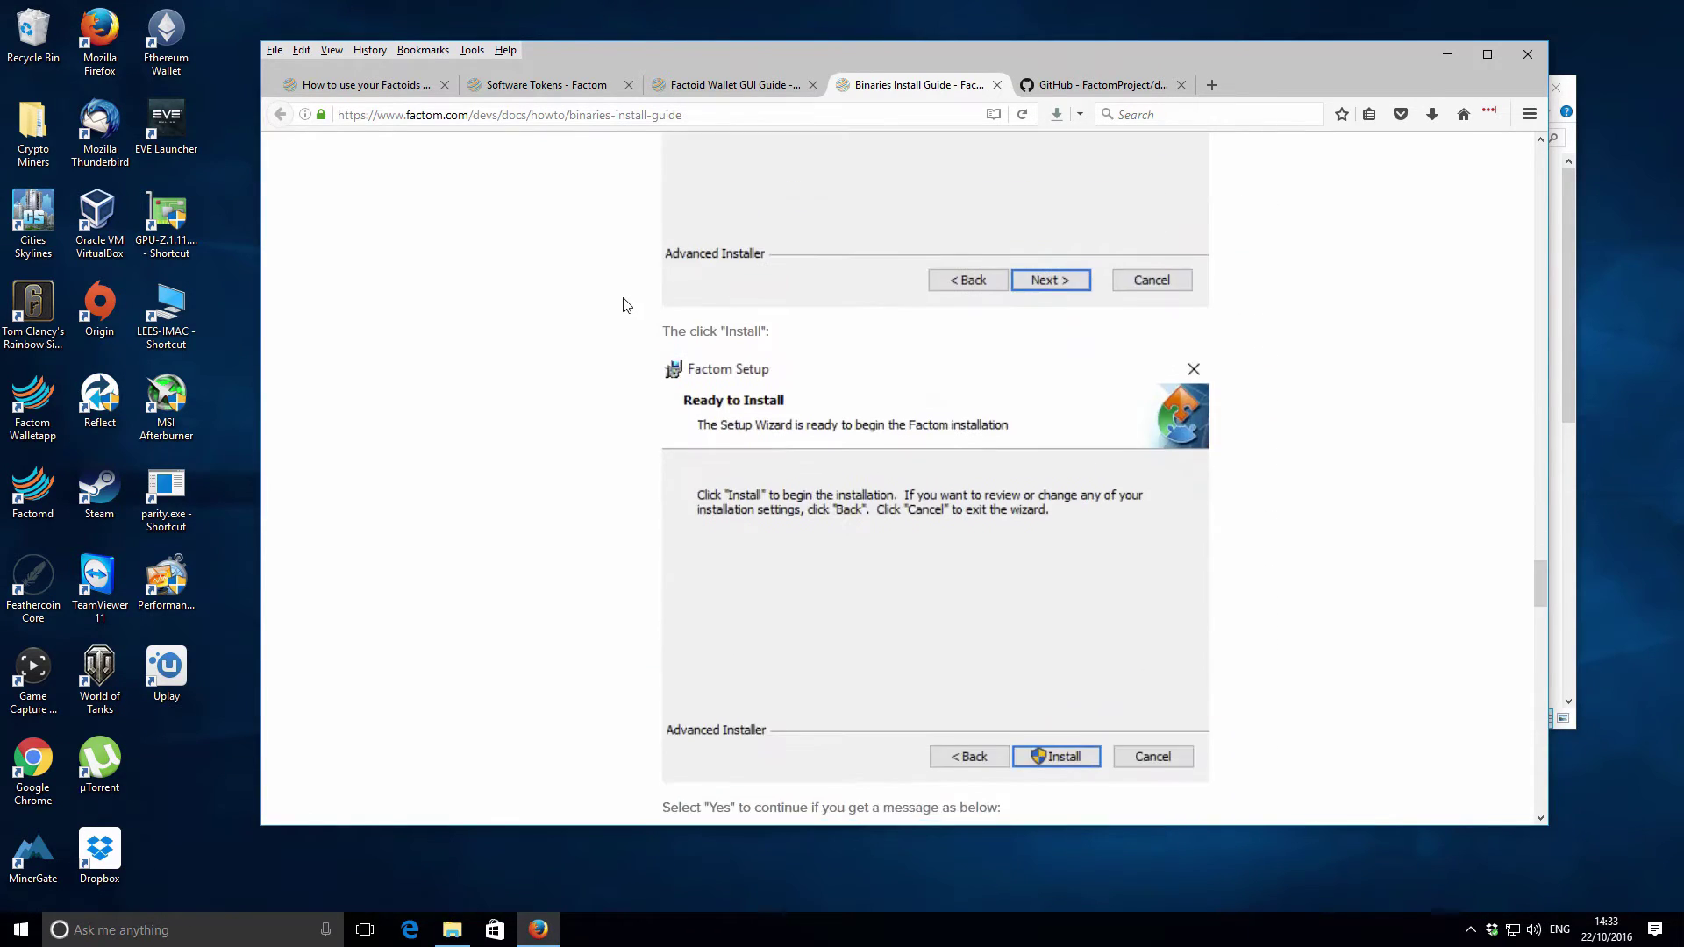
scroll(623, 300, up, 6)
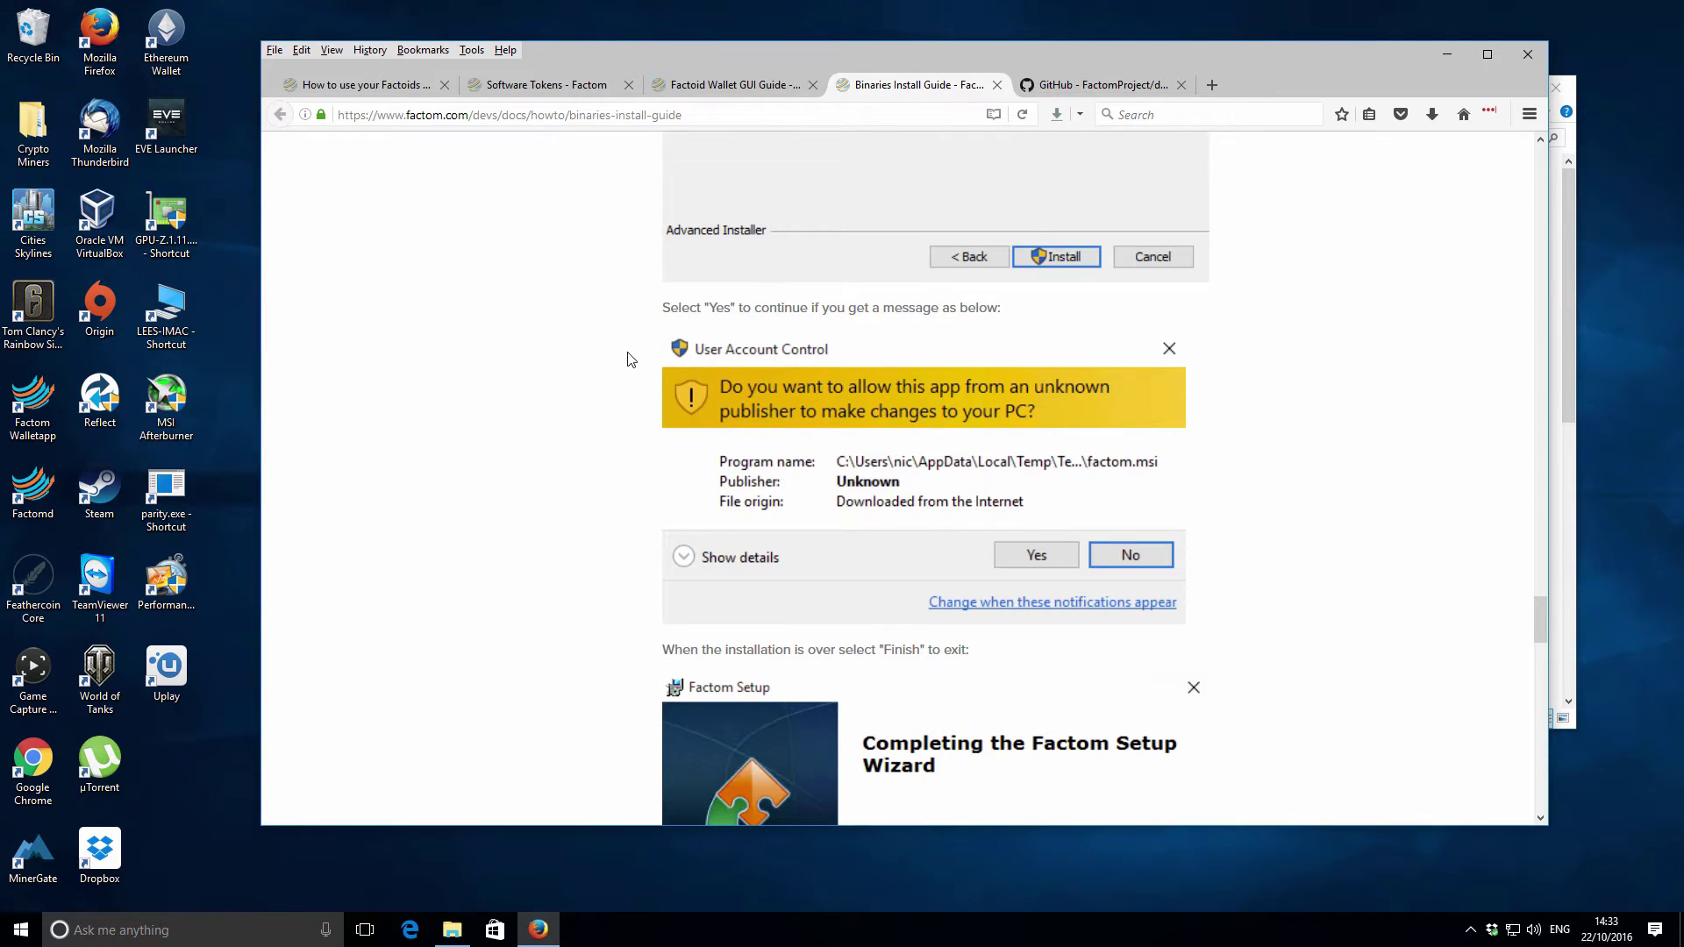
scroll(629, 359, down, 2)
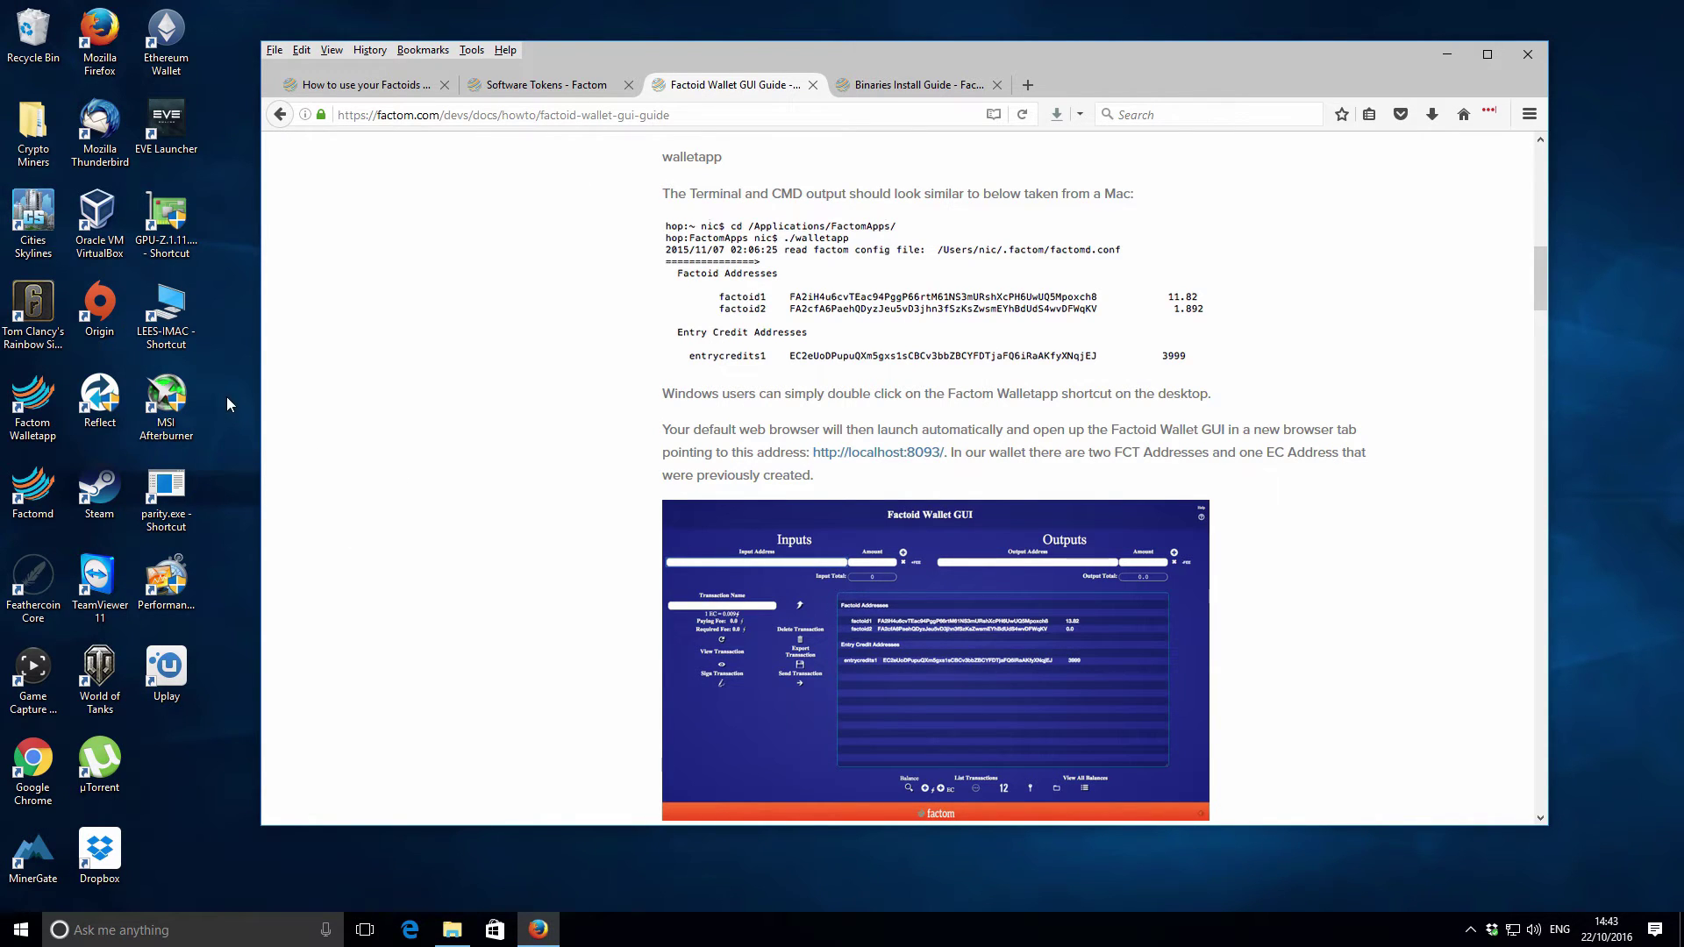
- Launch Factomd and Factom Walletapp from their desktop shortcuts, moving each console aside
double_click(37, 485)
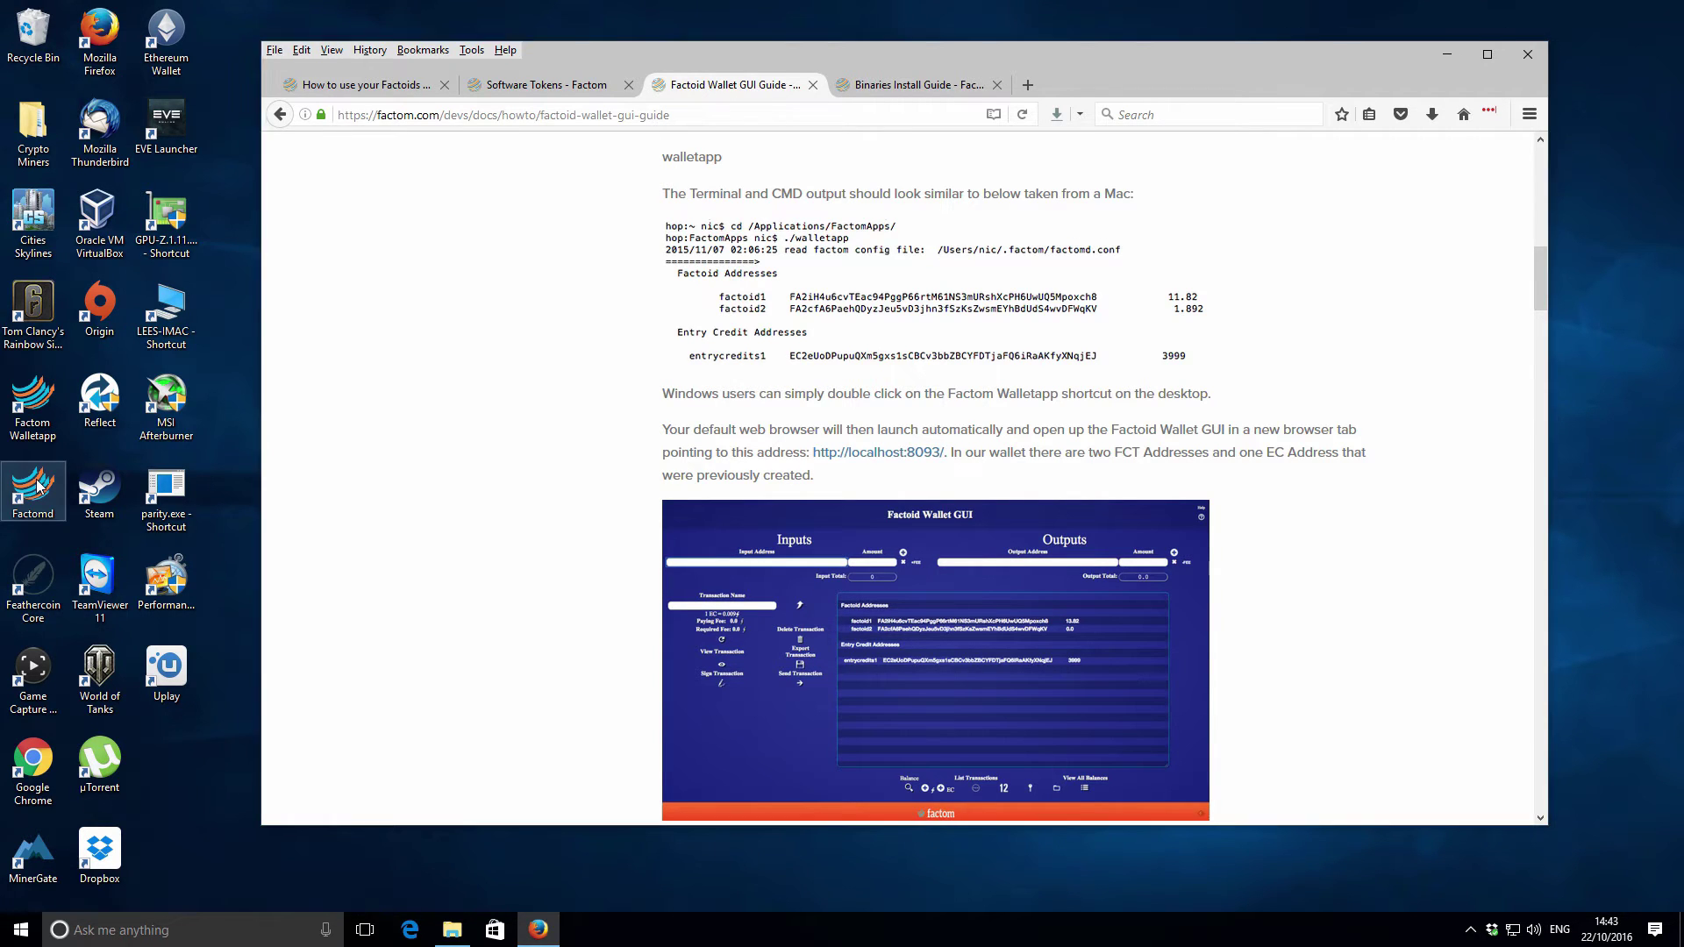
drag(278, 46, 263, 622)
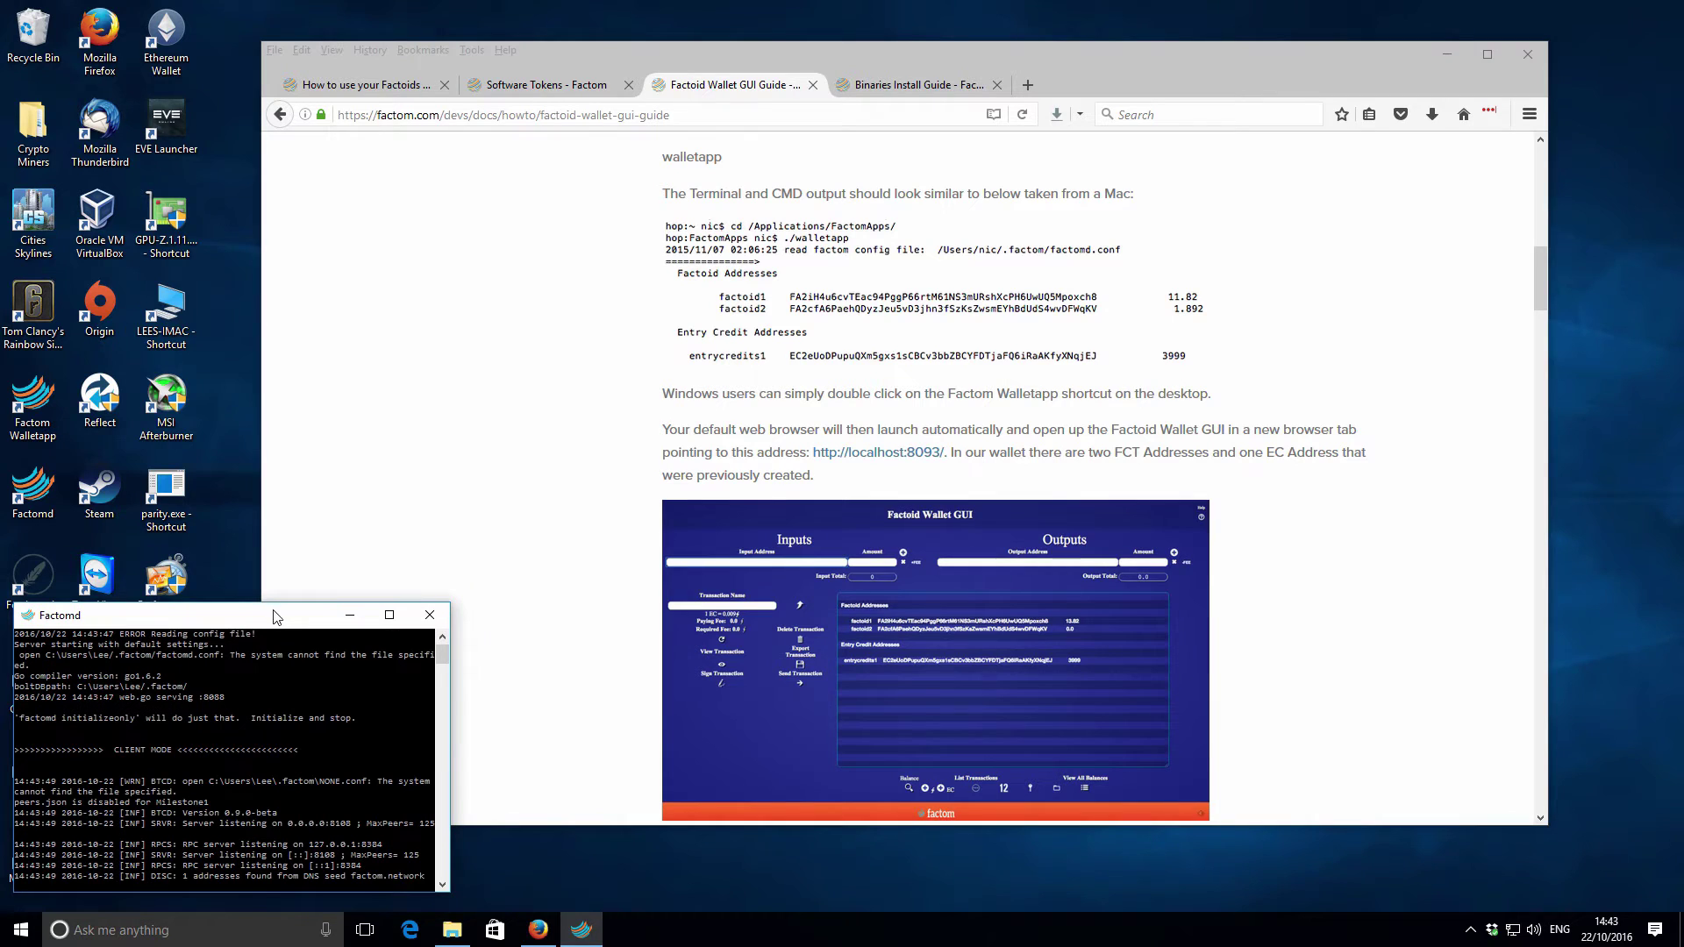
double_click(44, 404)
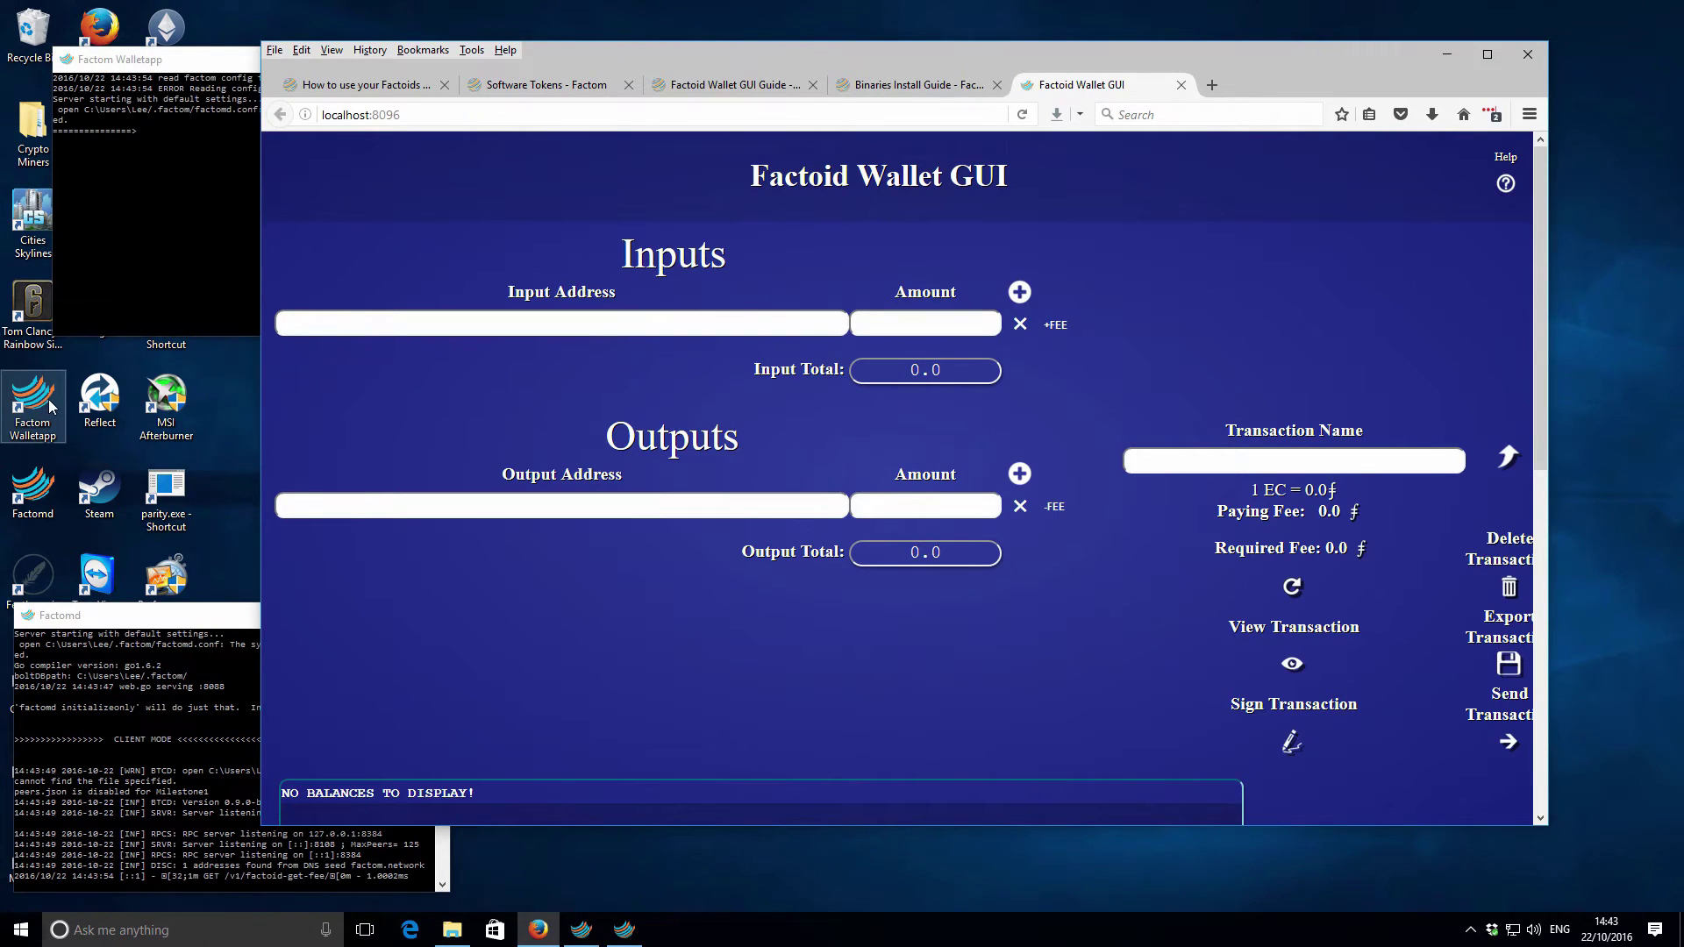
drag(185, 65, 150, 303)
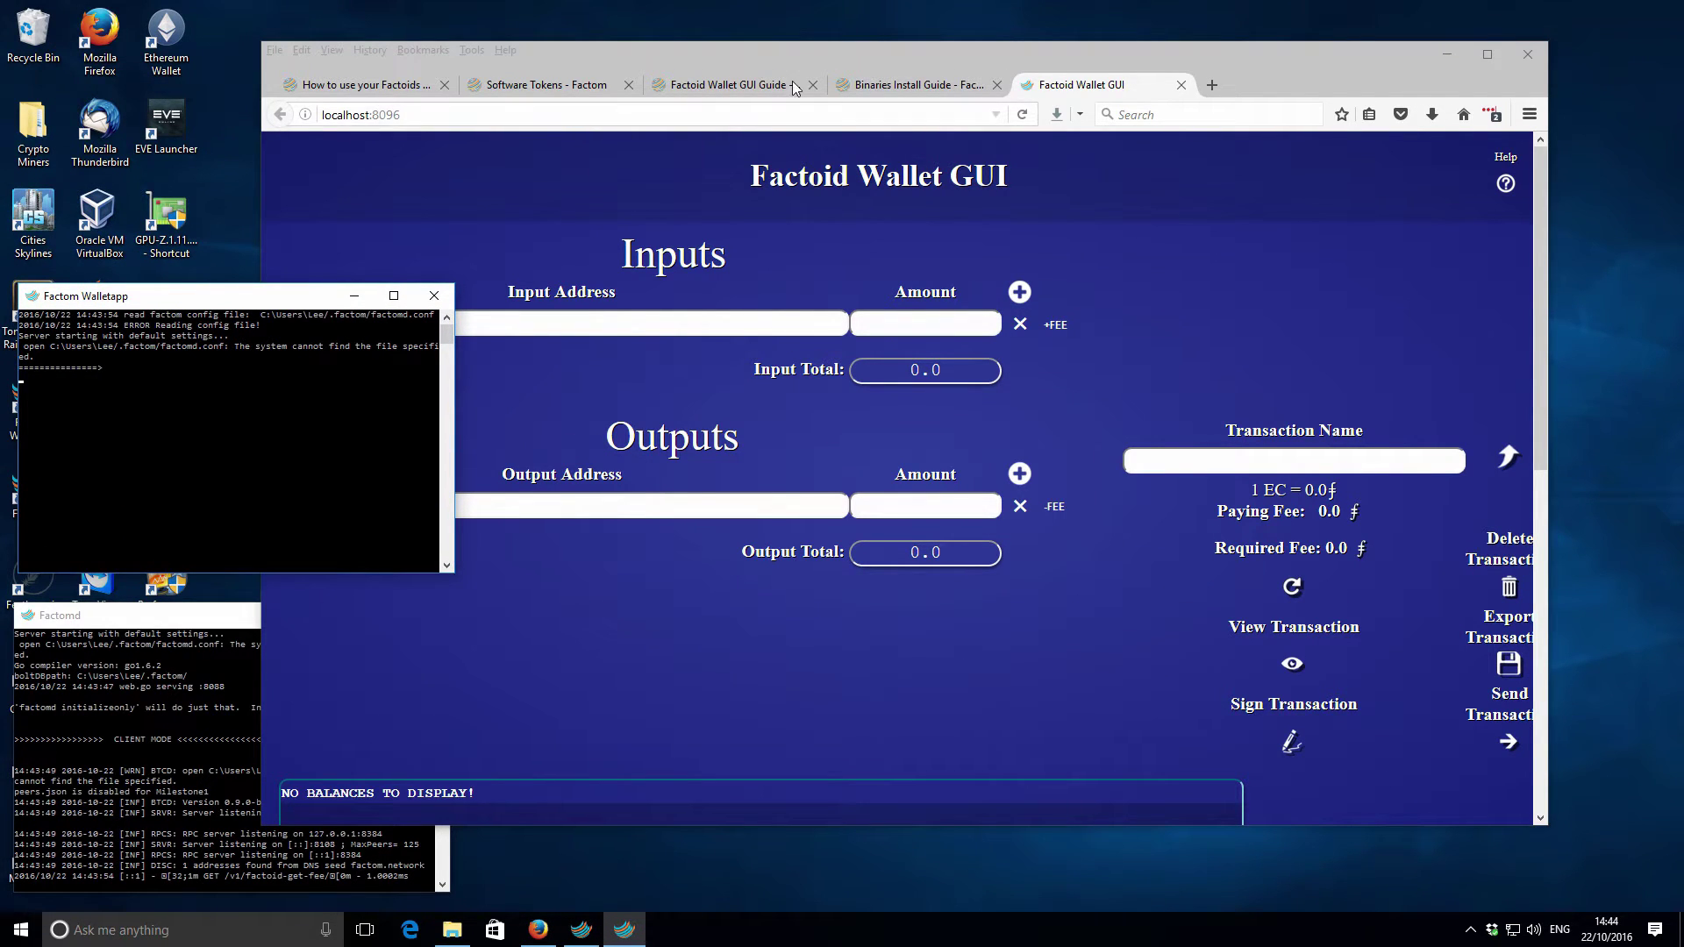
click(1486, 54)
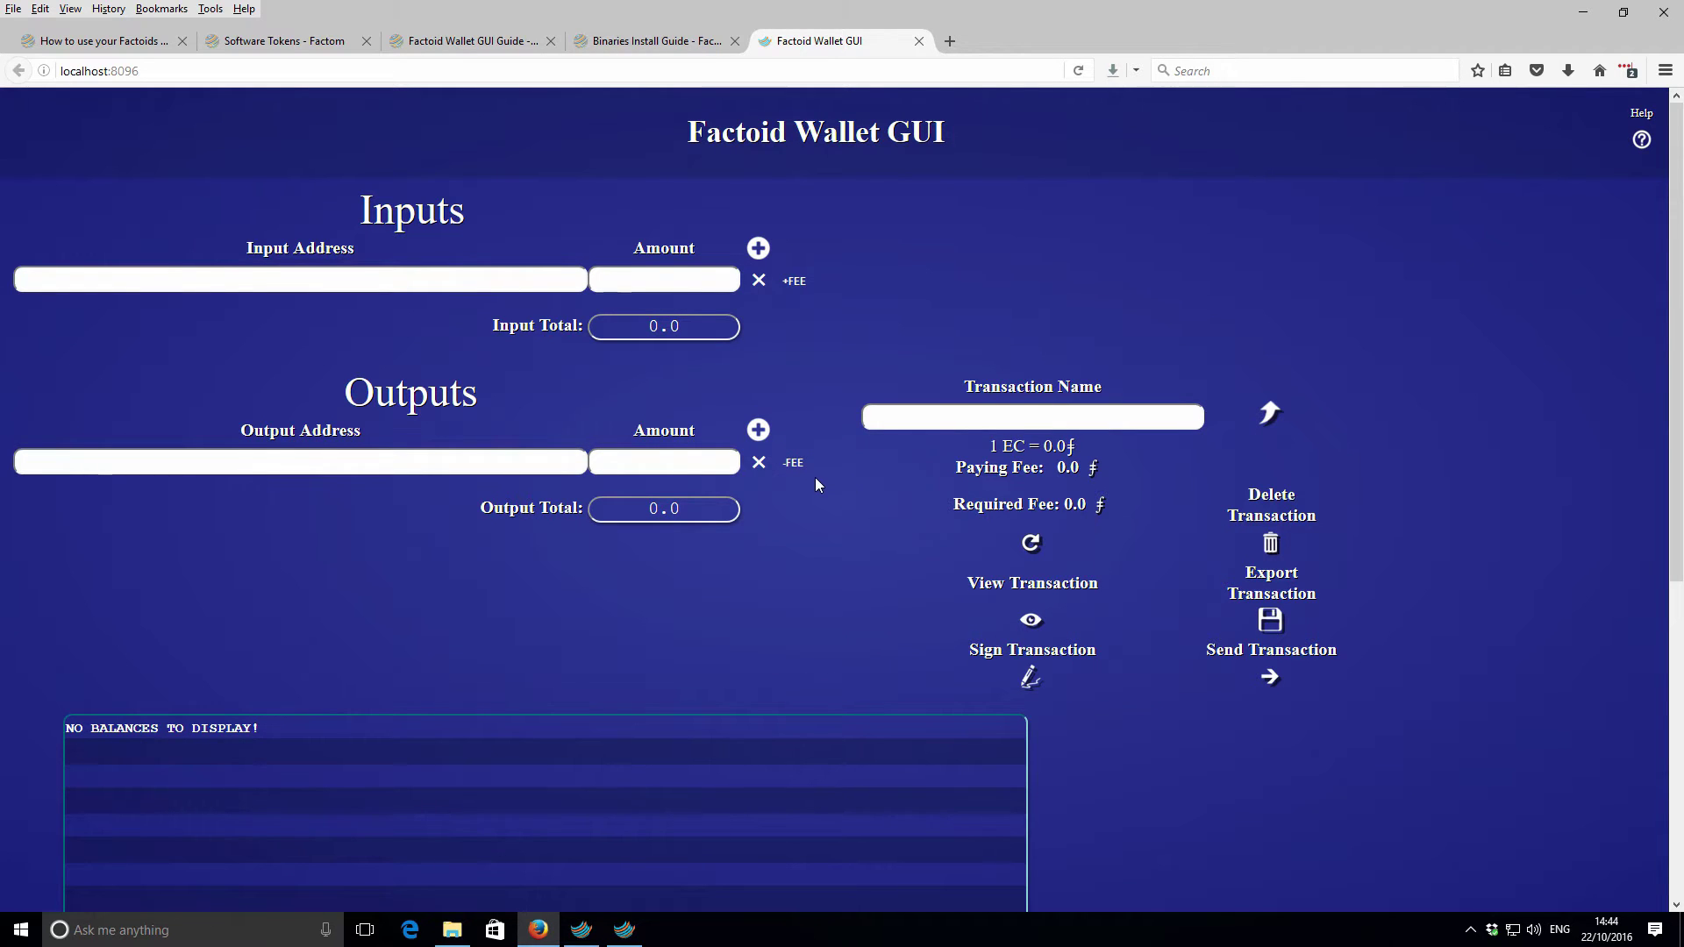
scroll(816, 481, down, 3)
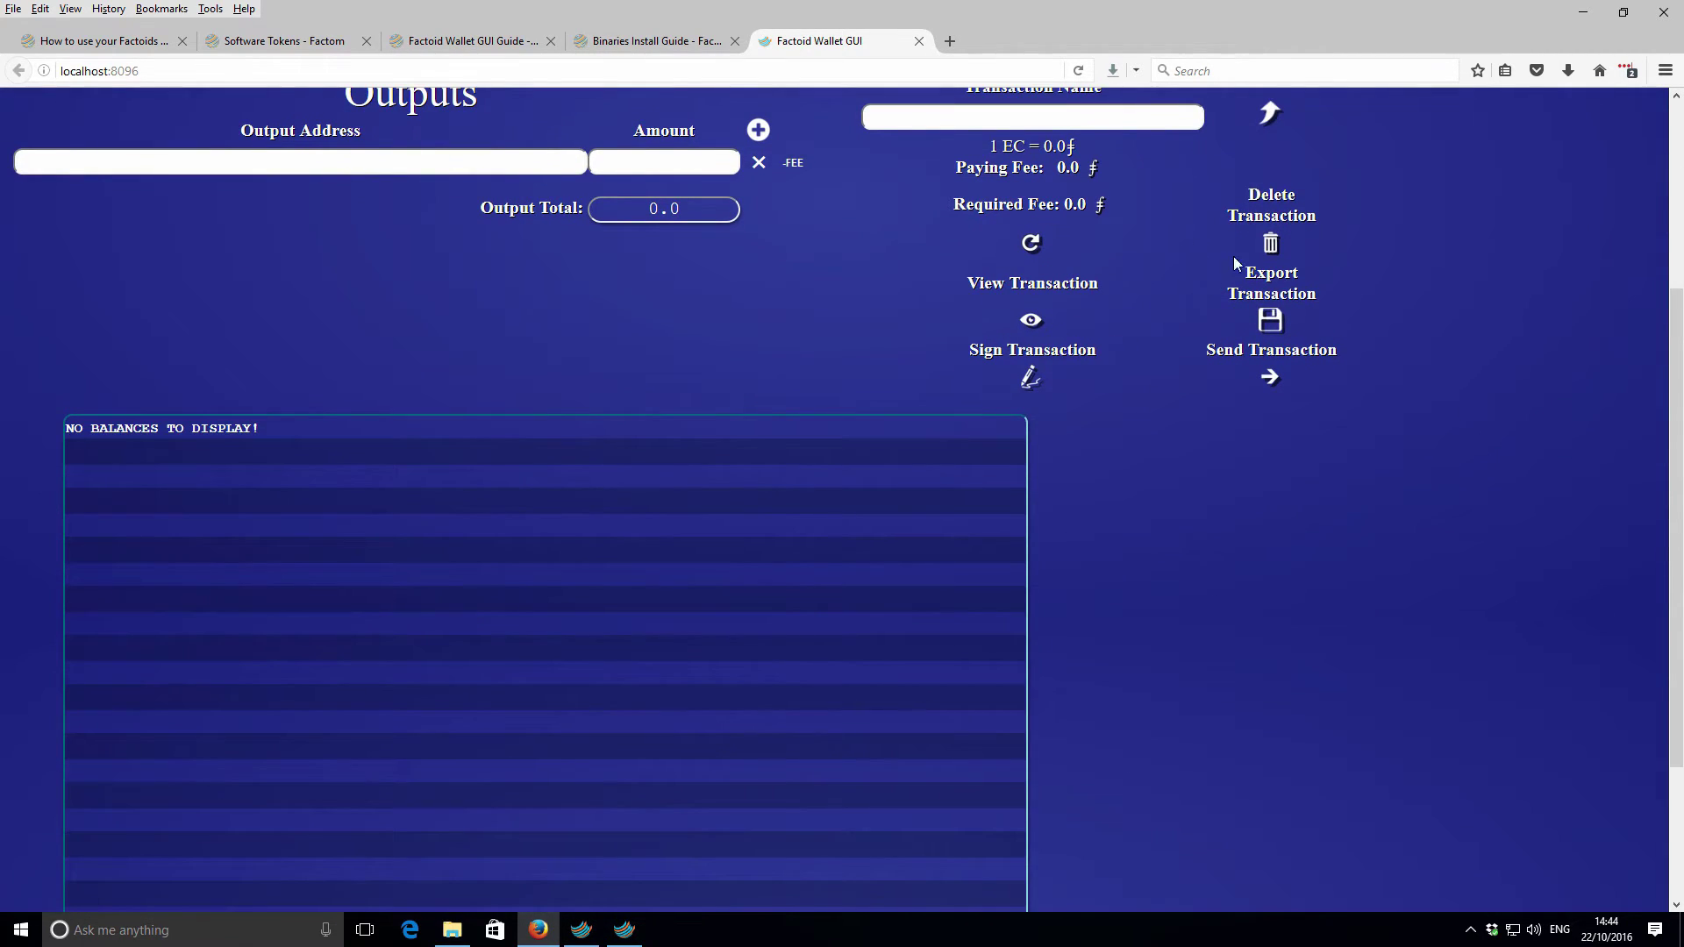
scroll(632, 263, up, 3)
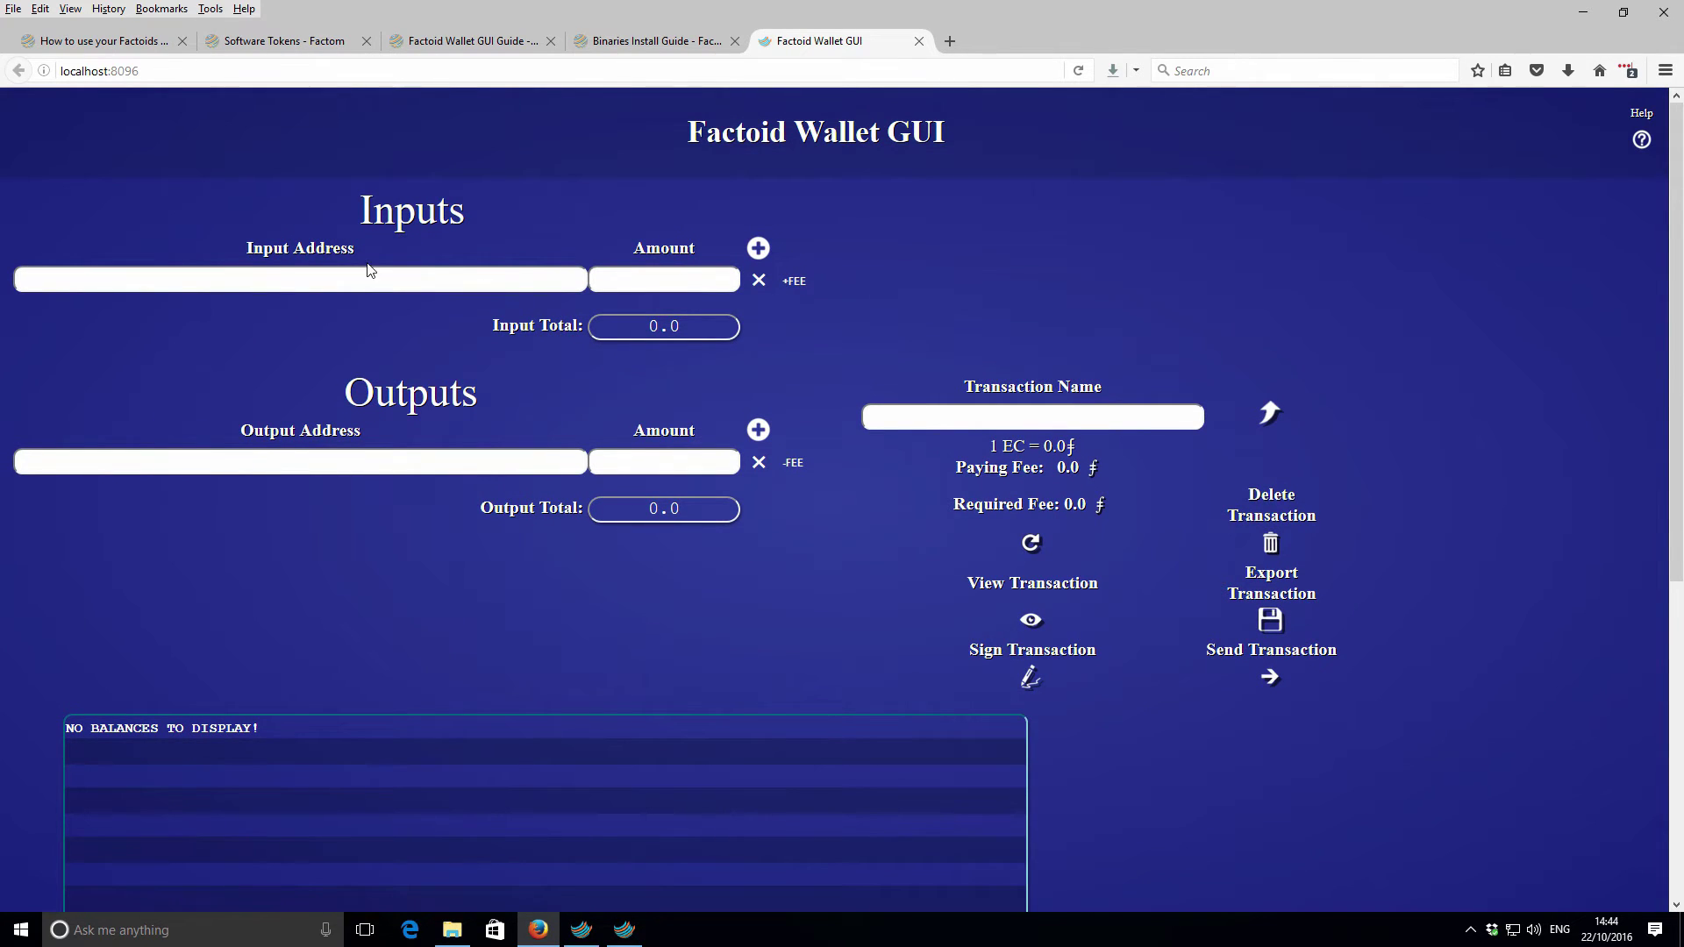
scroll(528, 458, down, 3)
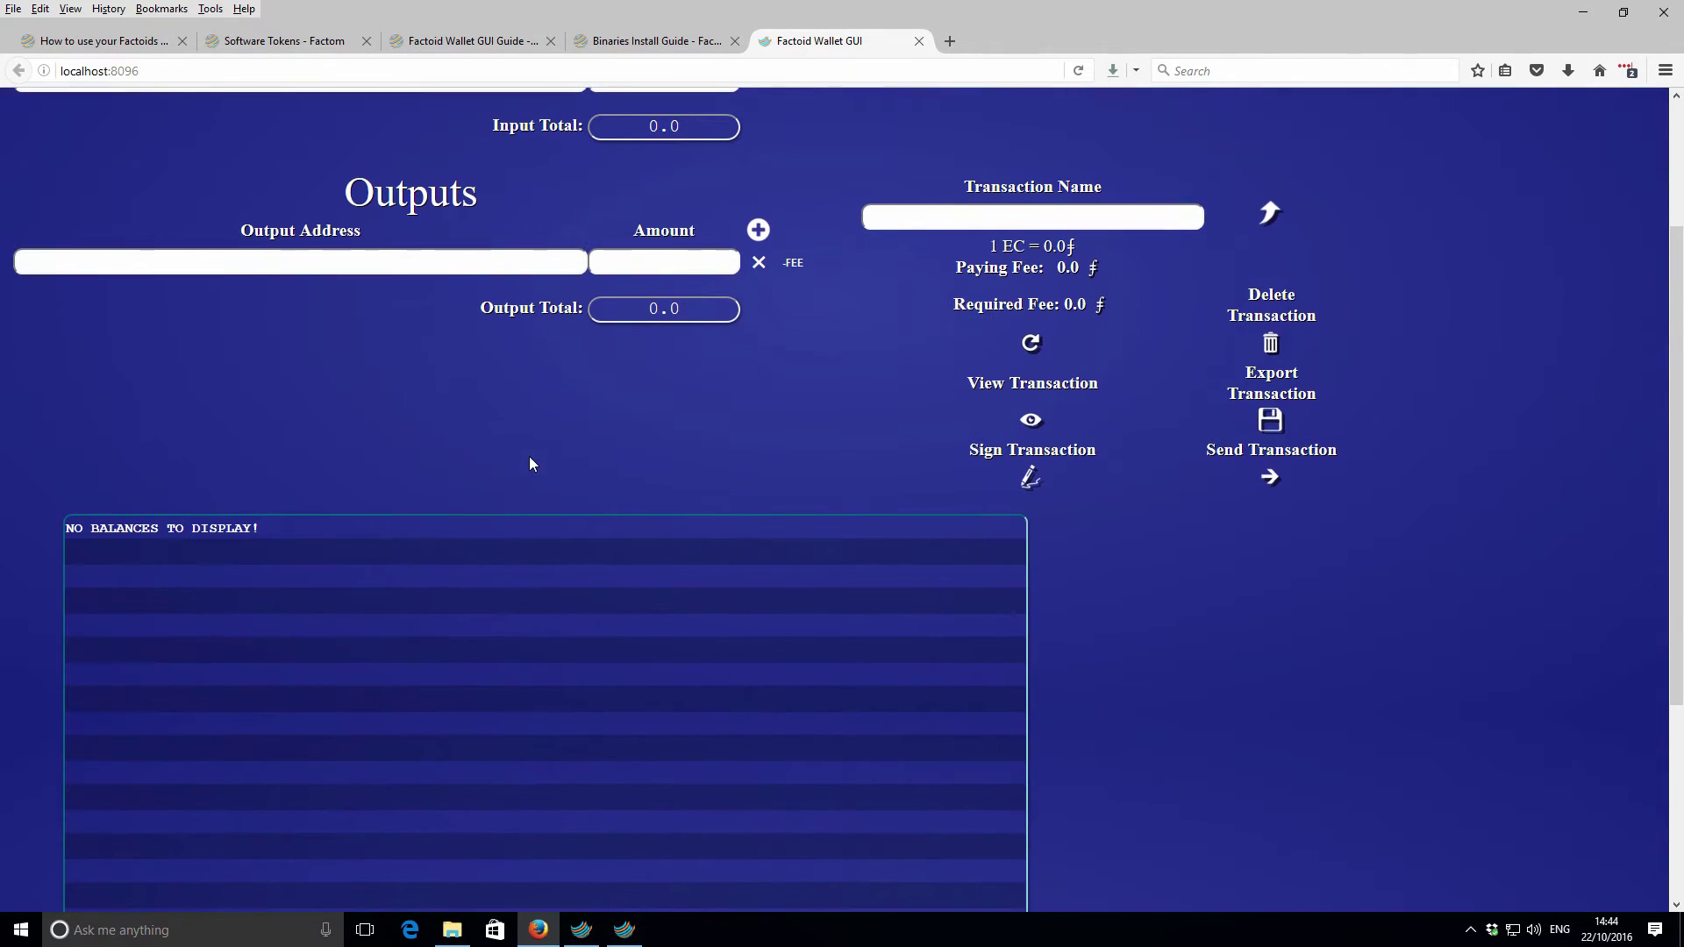
scroll(528, 456, up, 3)
scroll(509, 430, down, 3)
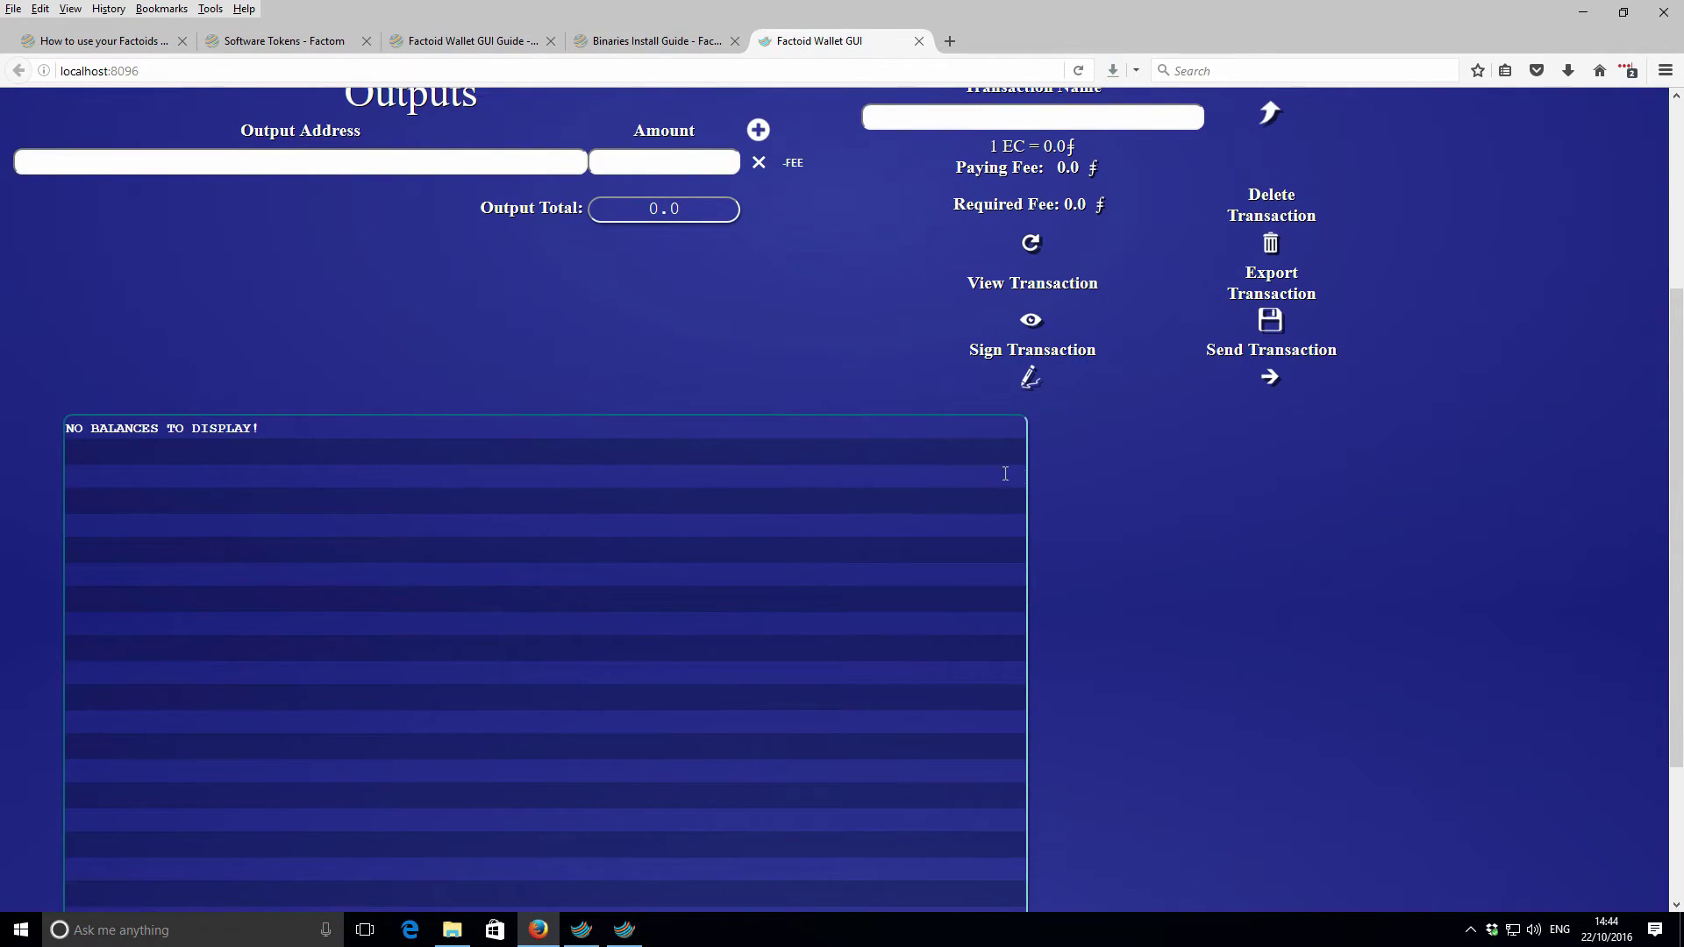
scroll(1053, 481, down, 1)
scroll(1112, 486, down, 1)
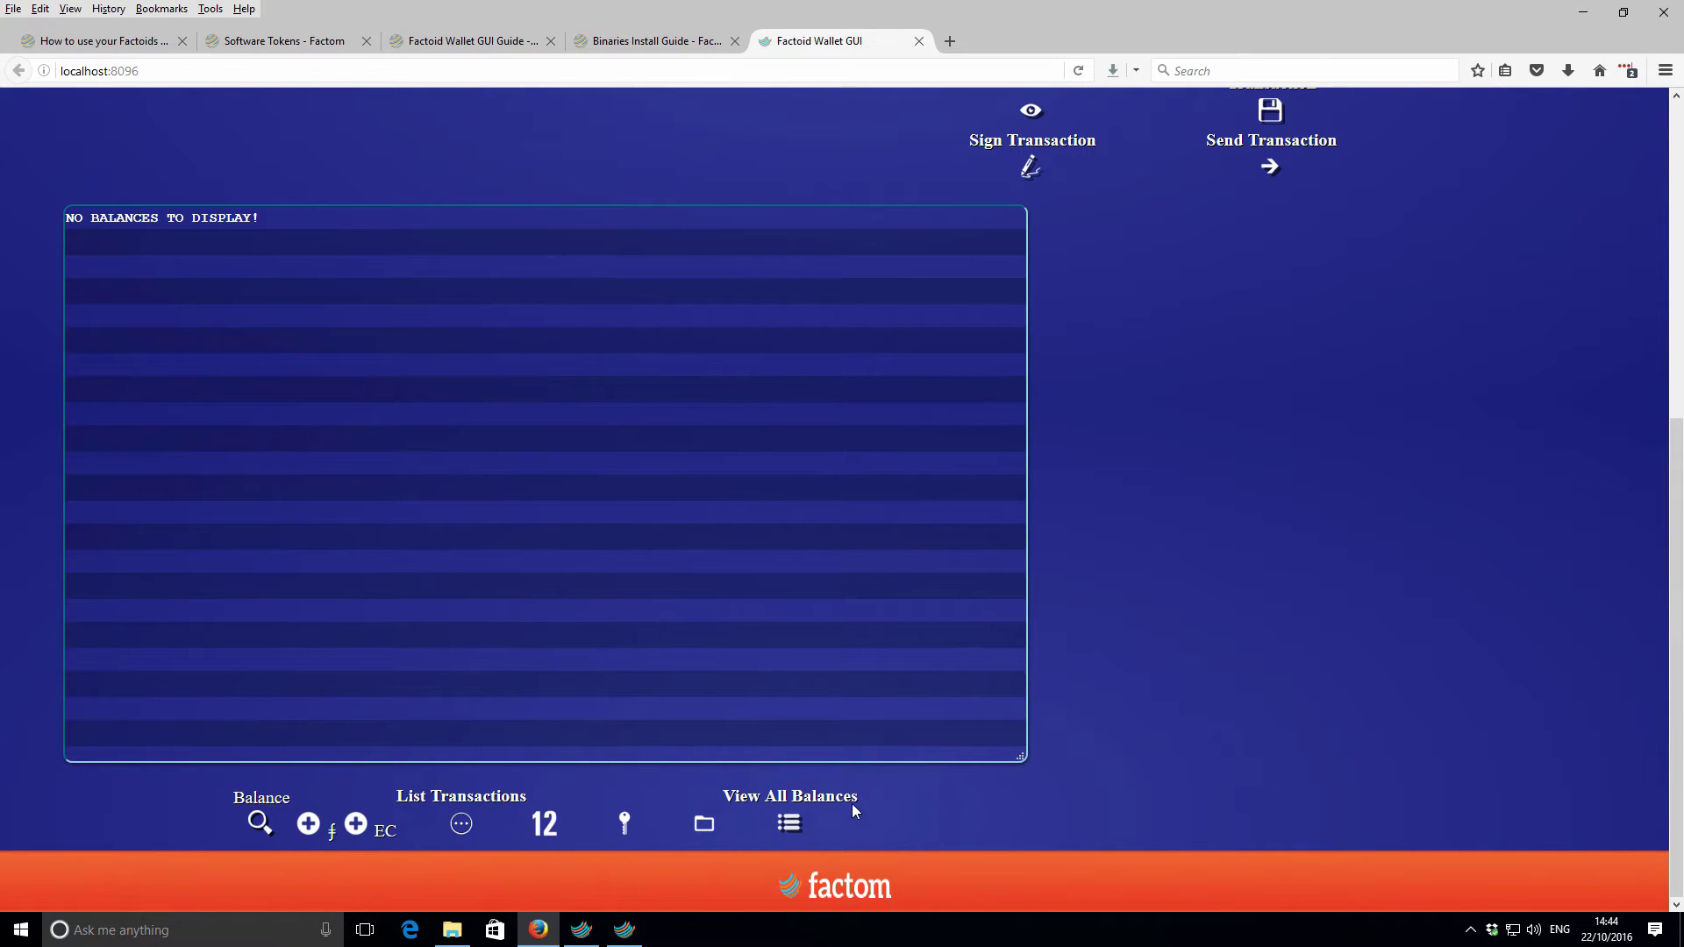
scroll(1117, 691, up, 5)
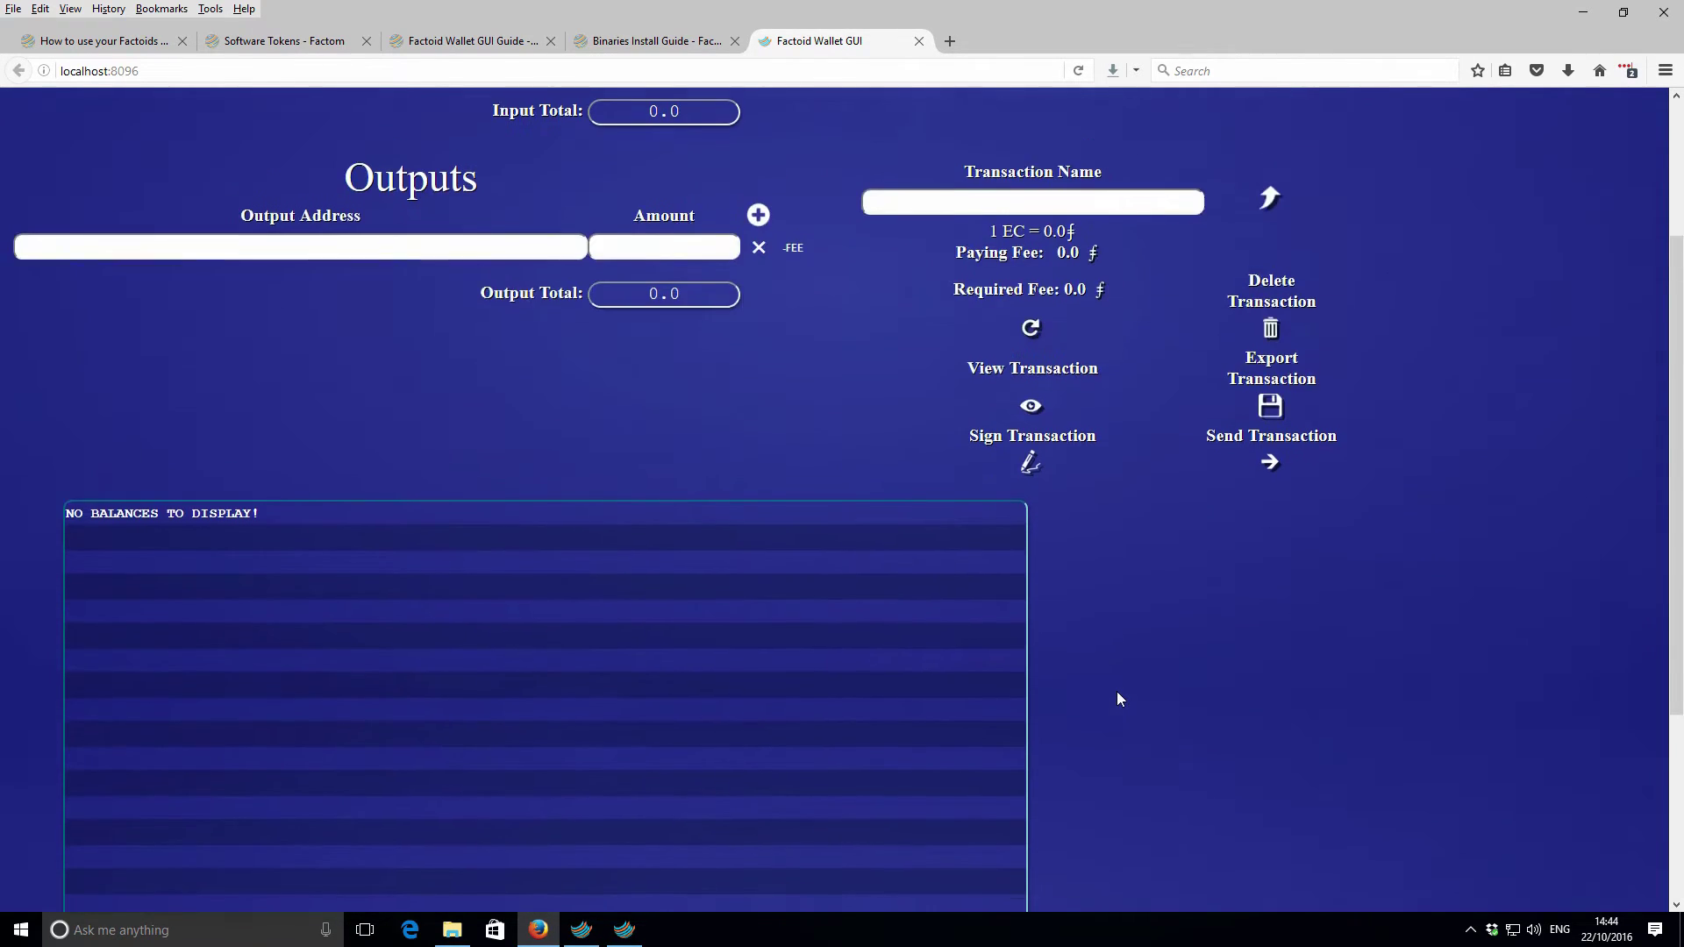
scroll(1109, 708, down, 1)
scroll(1109, 709, up, 4)
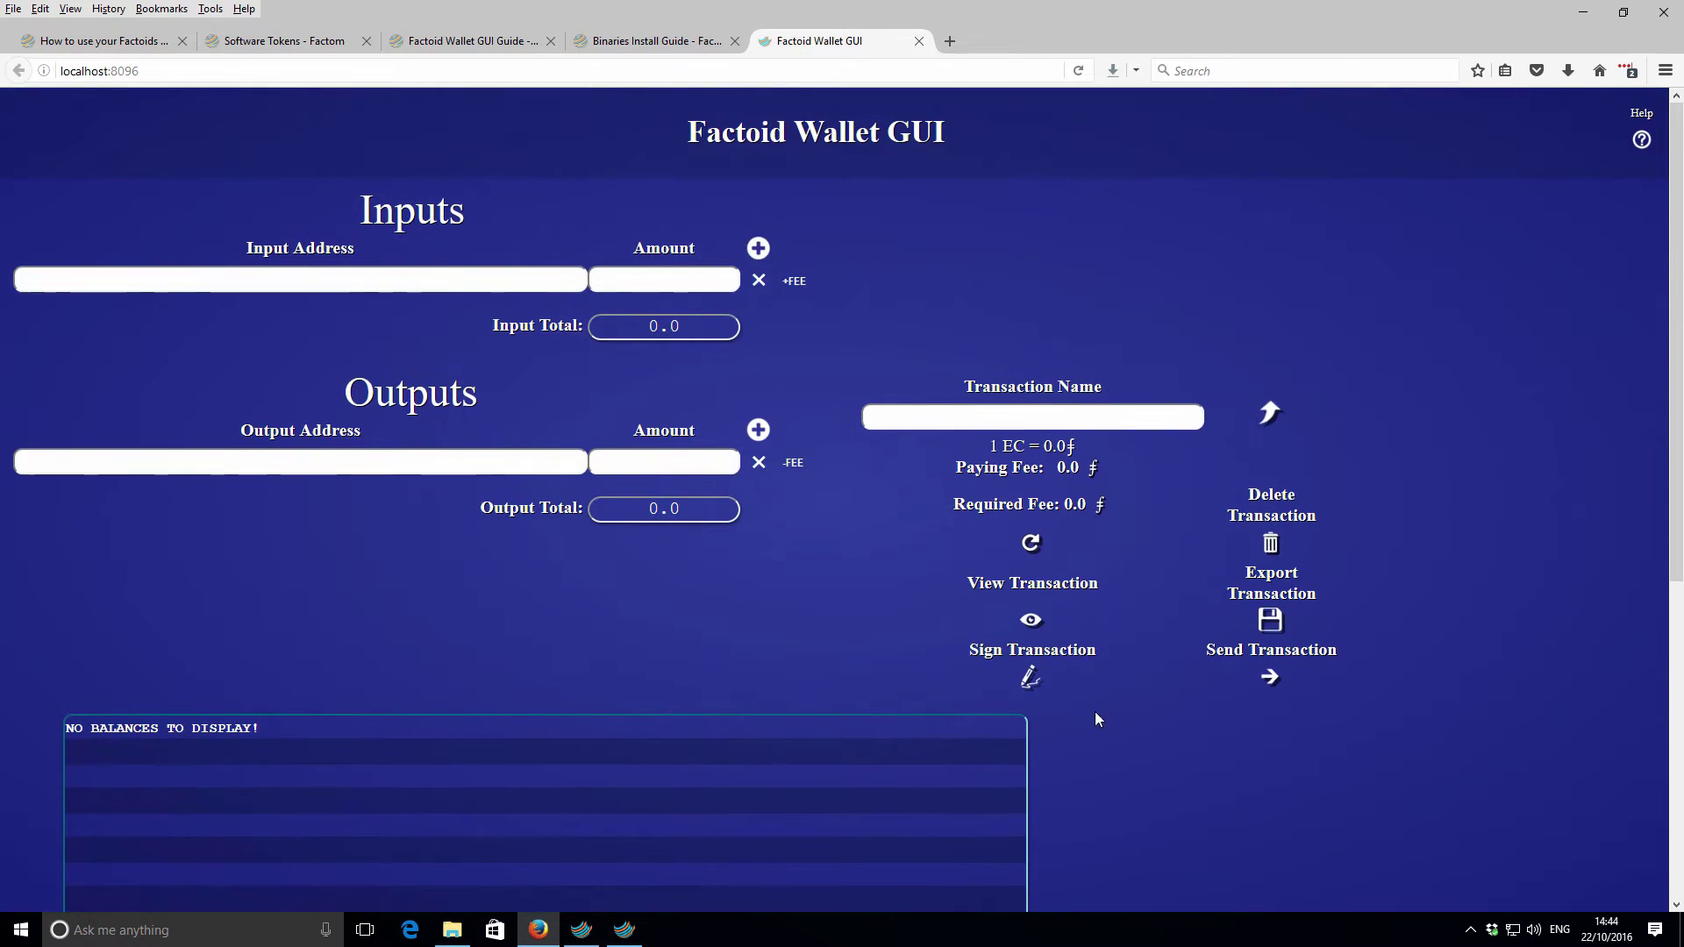
scroll(879, 689, down, 6)
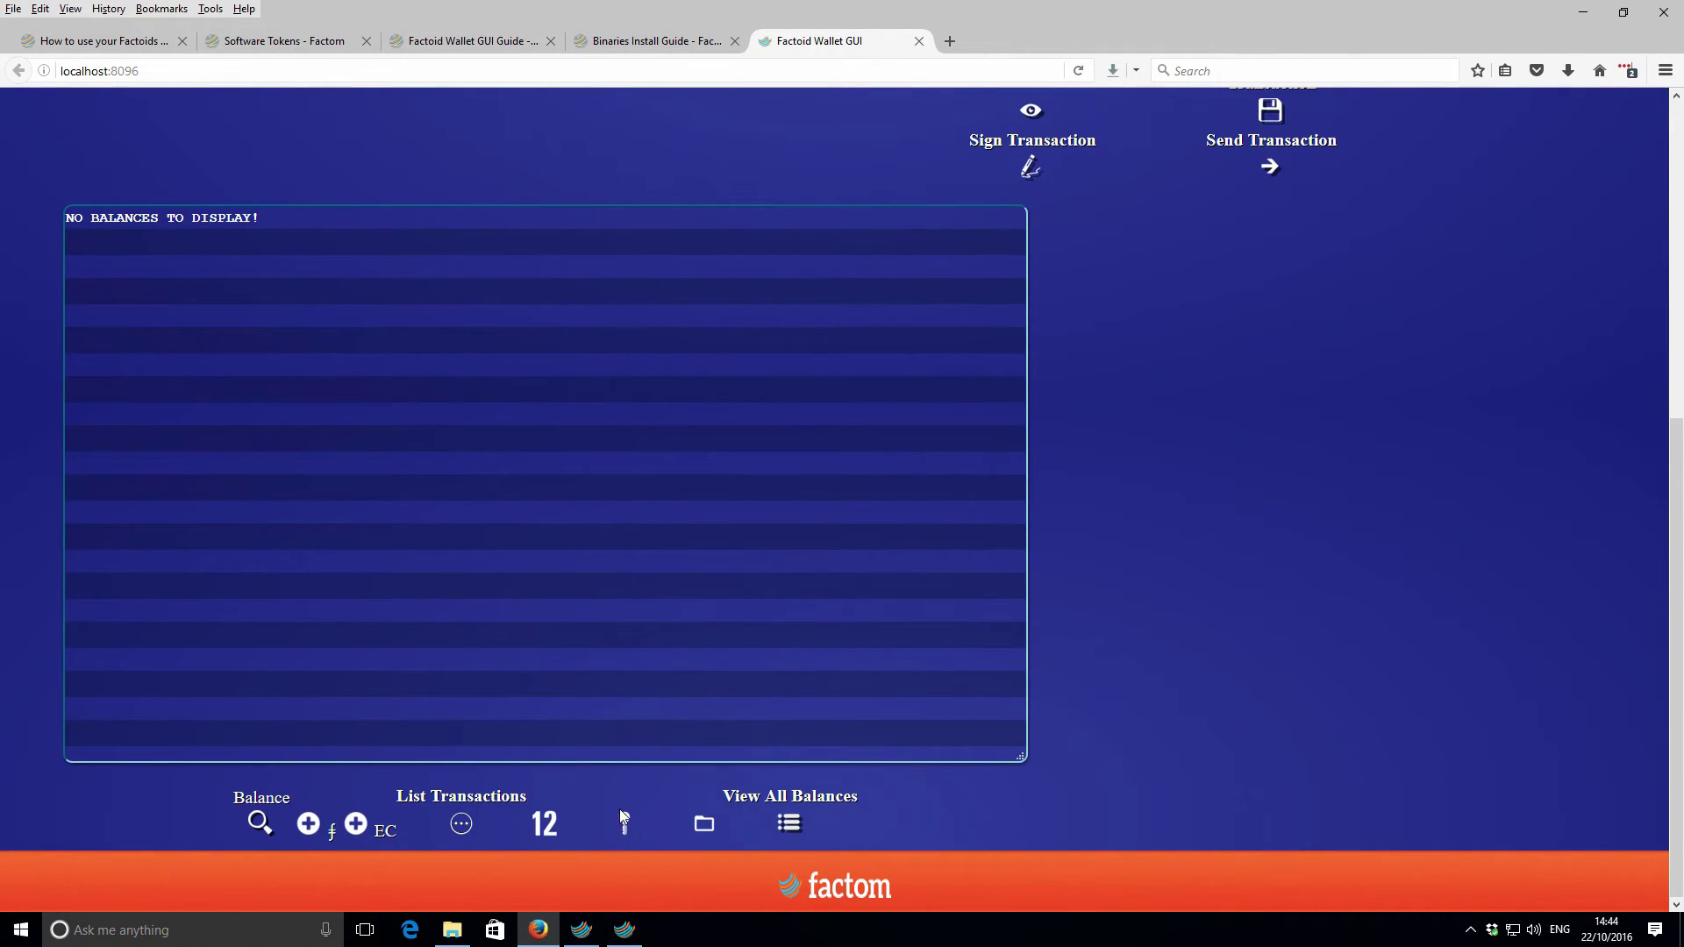
- Restore Firefox to a smaller window and bring the 'How to use your Factoids' guide forward
click(1623, 12)
scroll(1265, 375, up, 5)
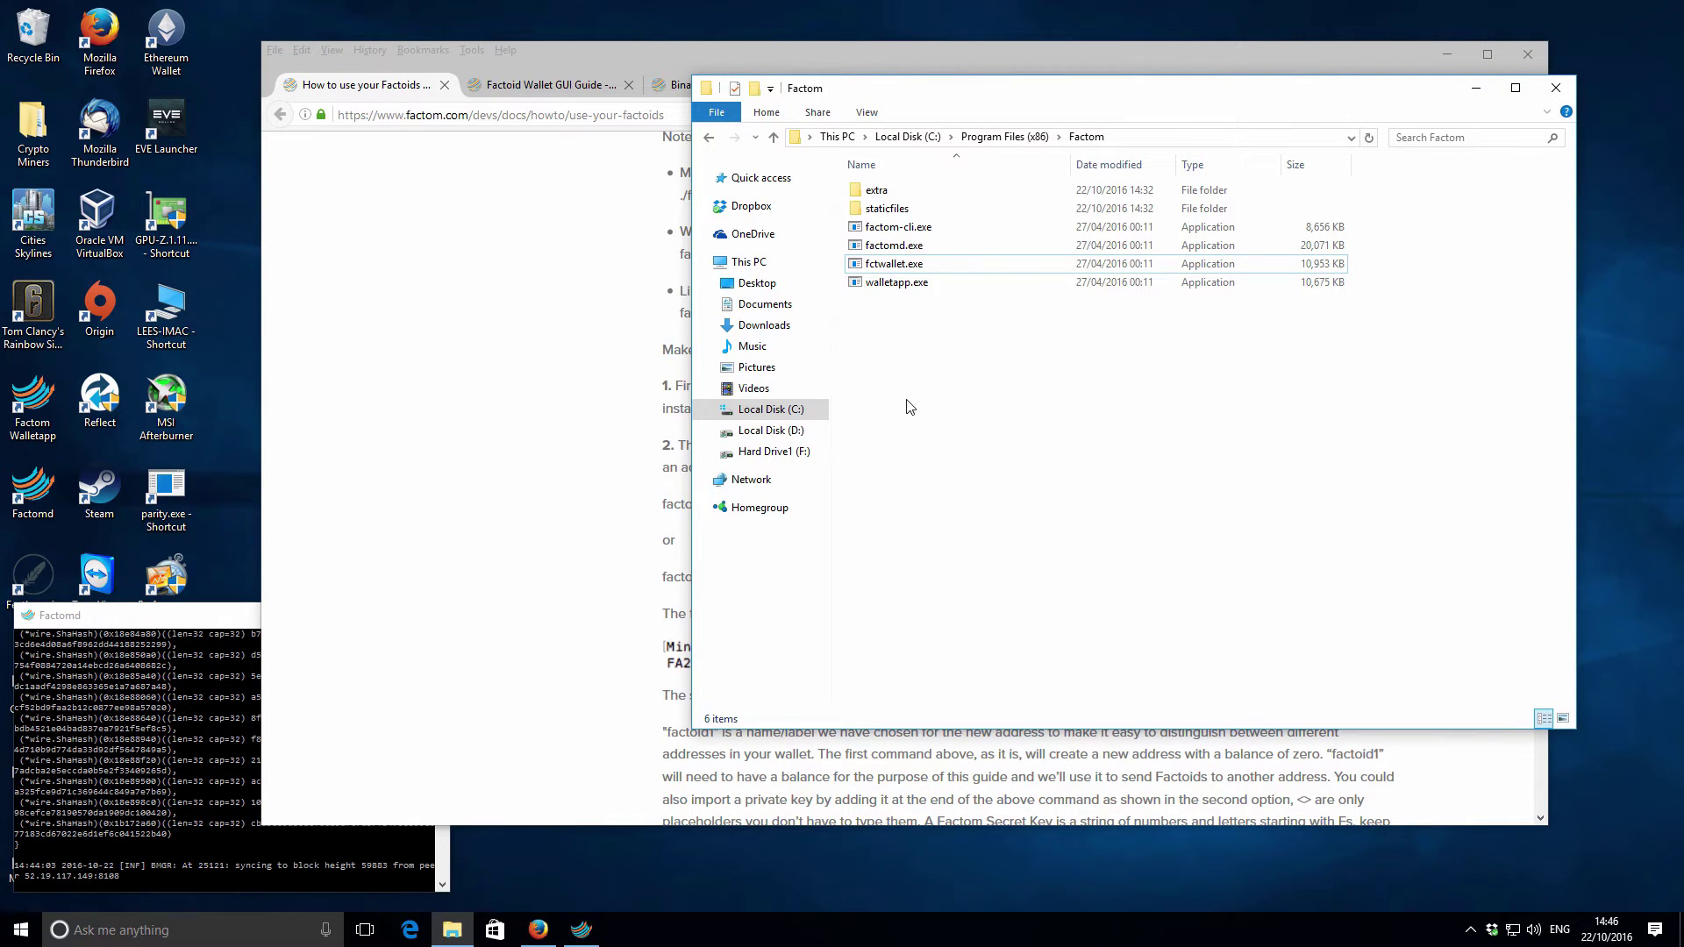
click(571, 344)
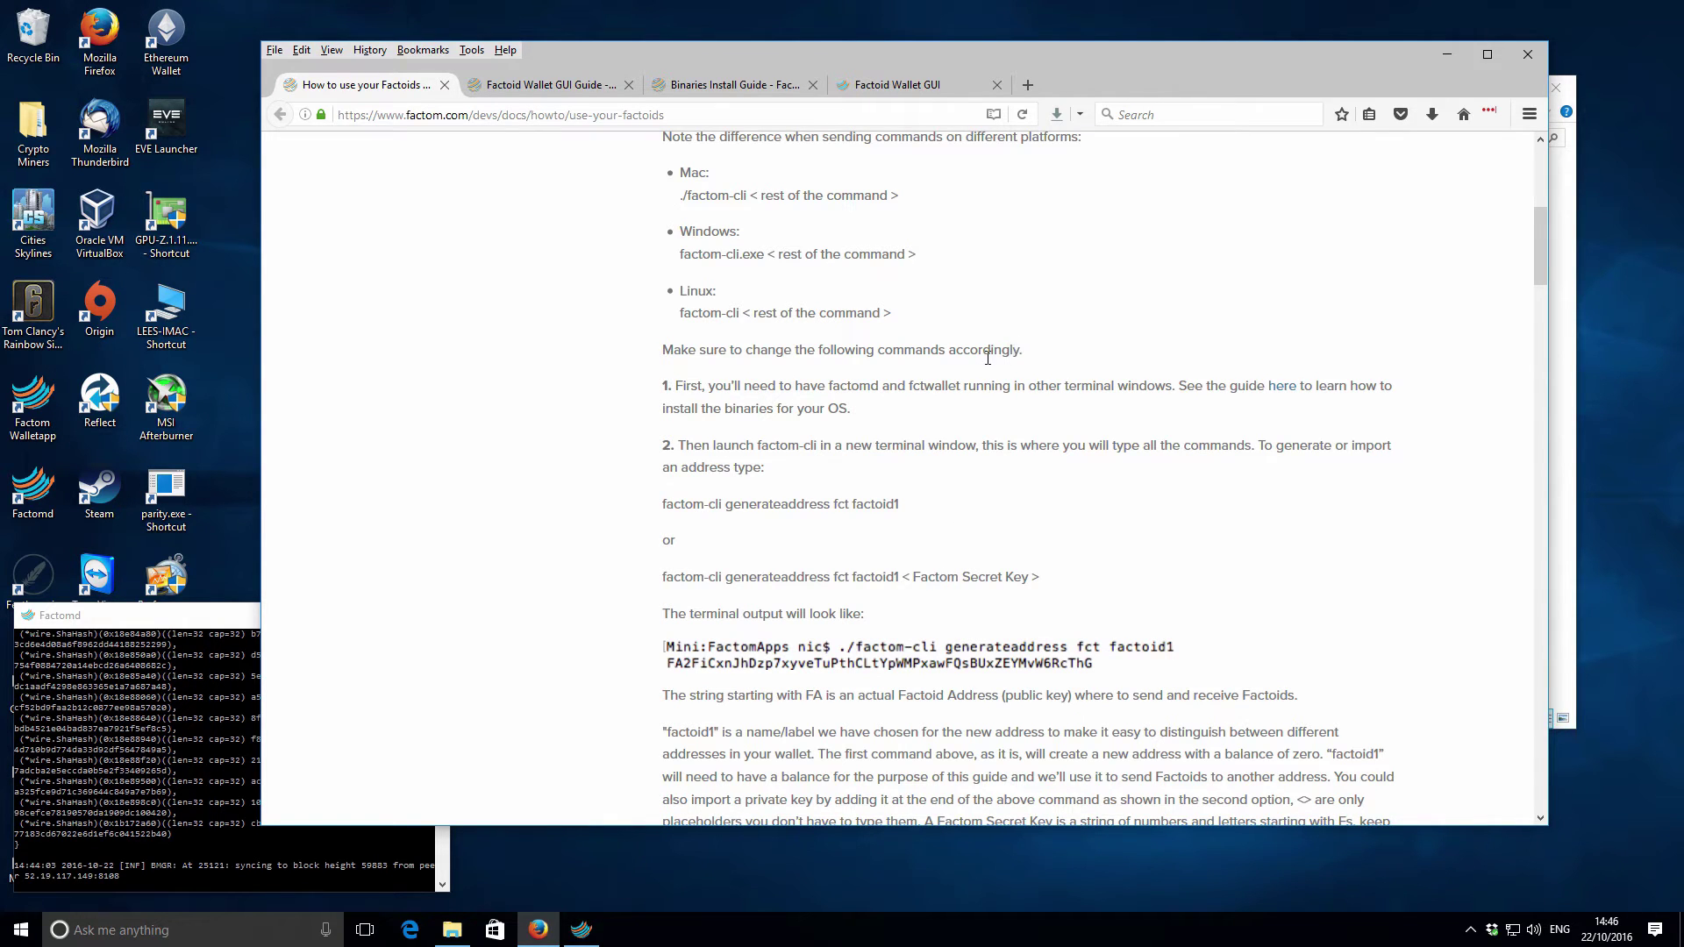
- Close the Factoid Wallet GUI tab and scroll the 'How to use your Factoids' guide to step 2
click(908, 84)
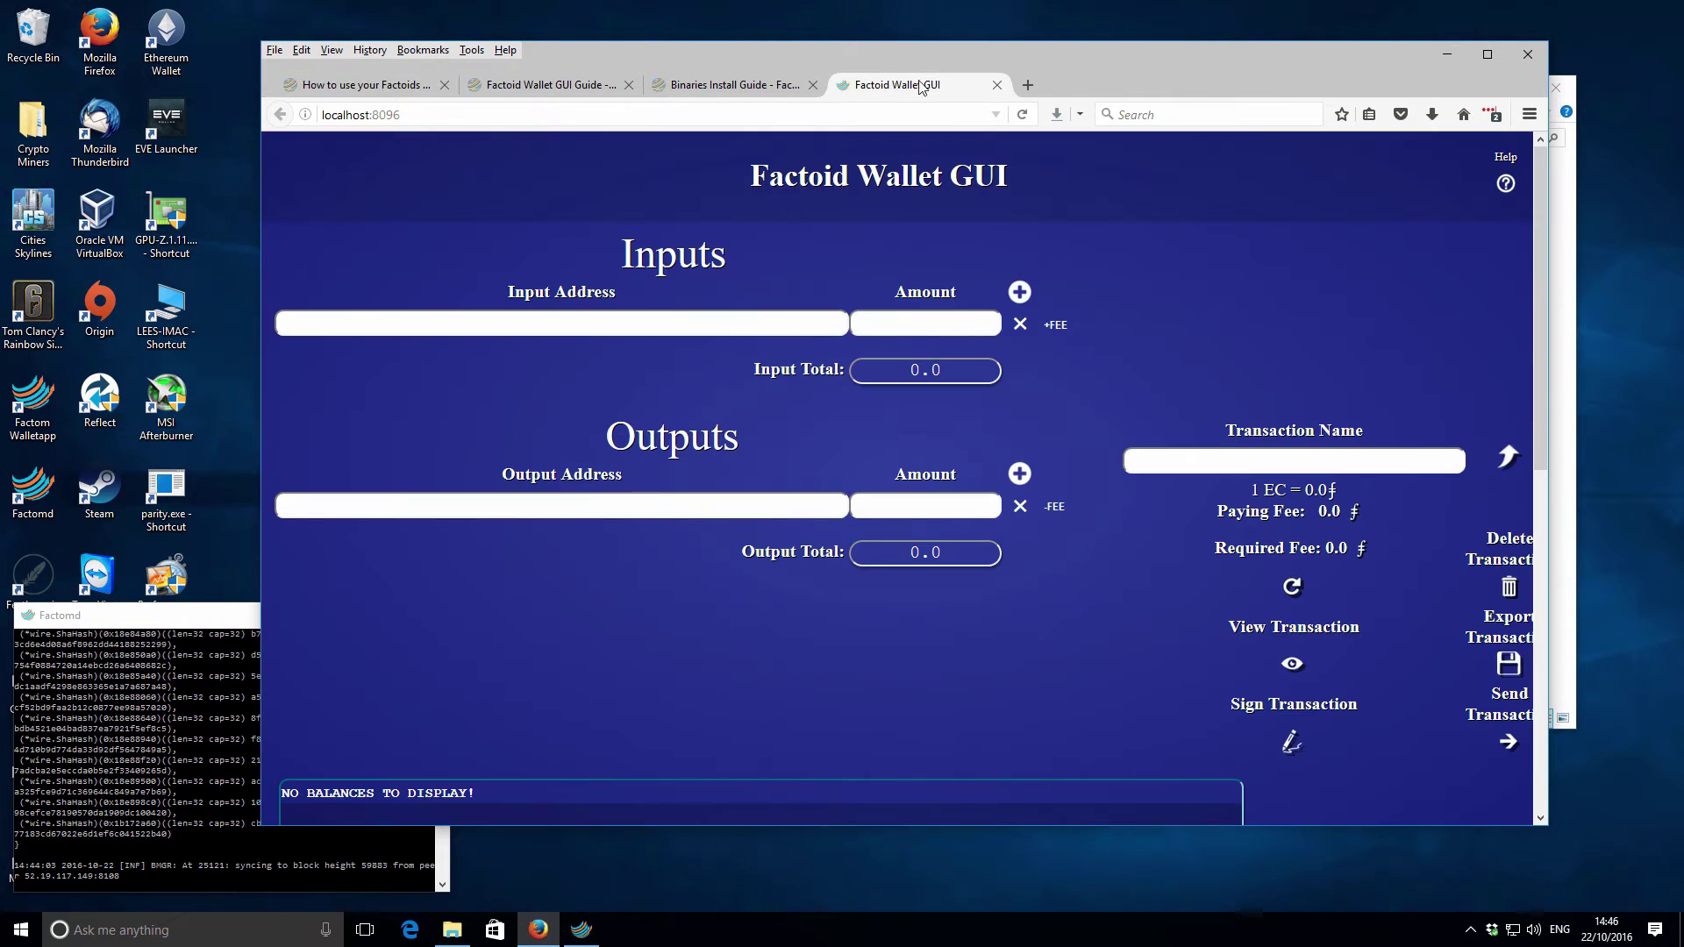
click(997, 85)
click(380, 84)
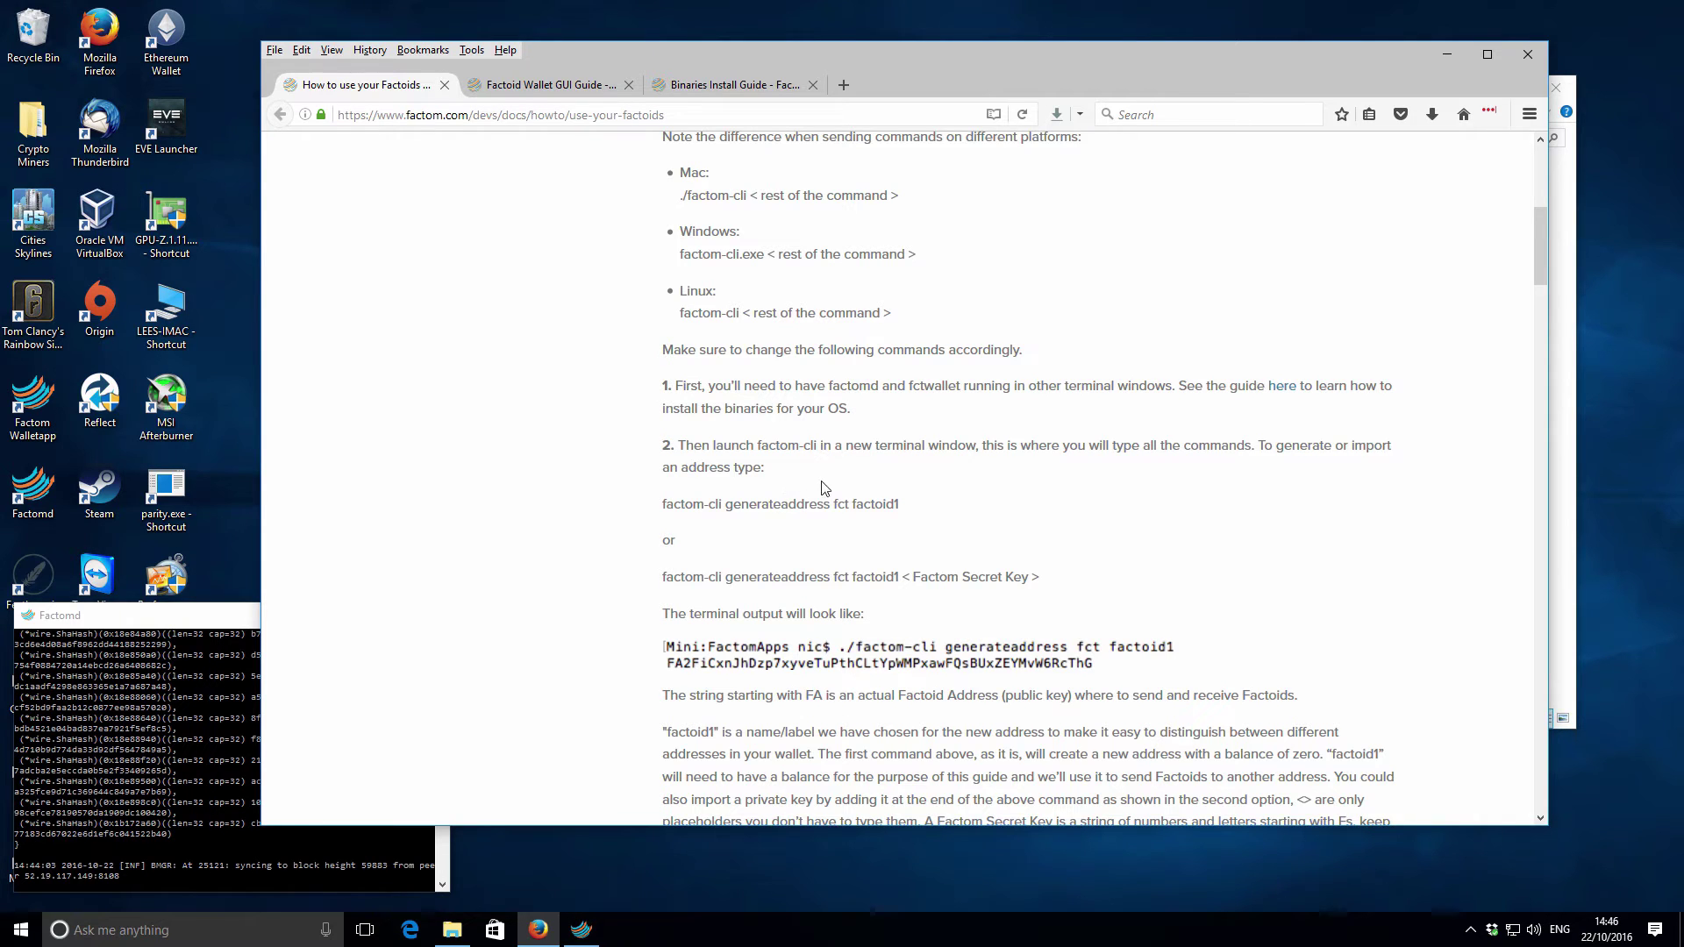
scroll(825, 488, down, 3)
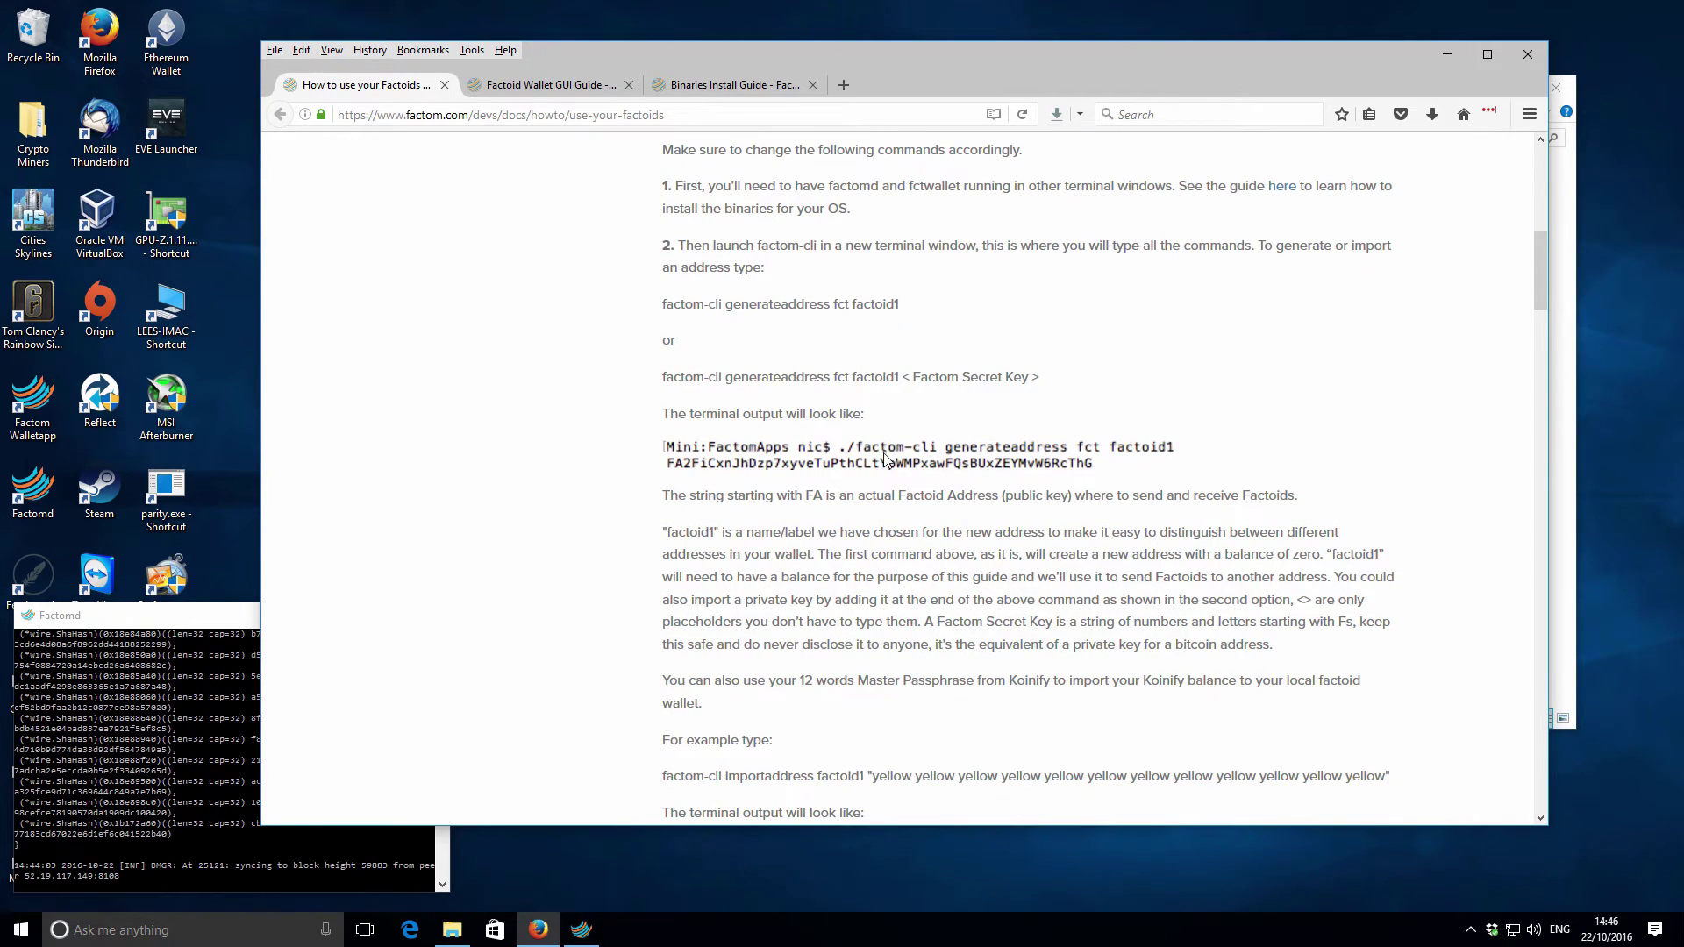
scroll(892, 450, up, 9)
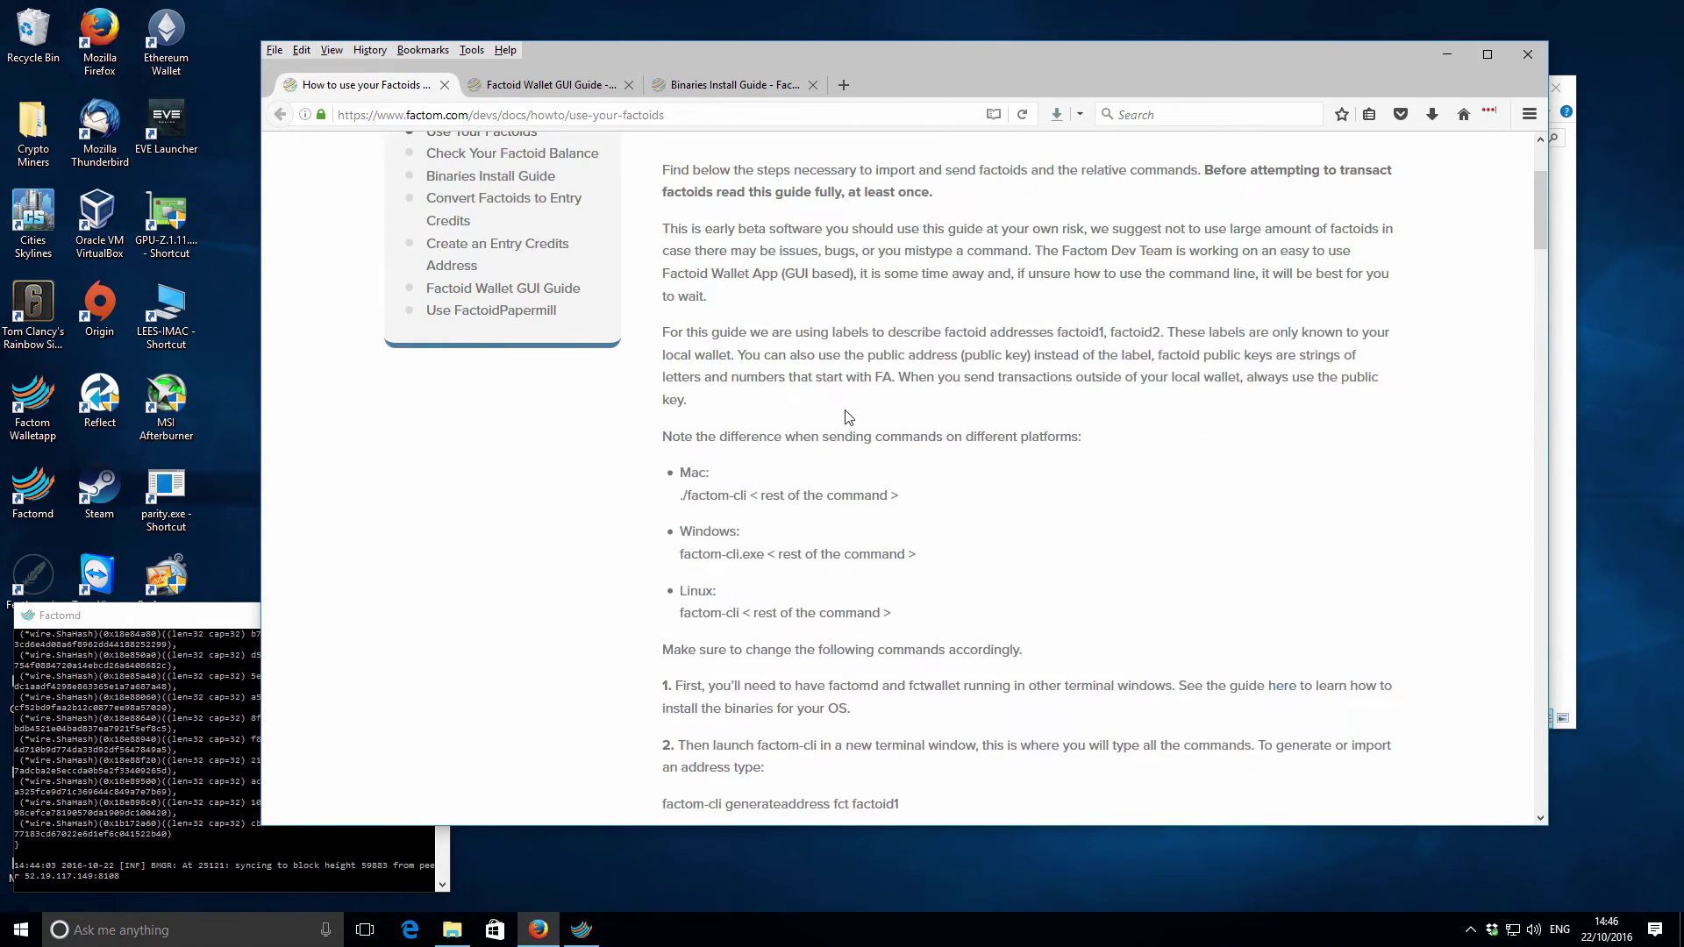
scroll(842, 436, down, 6)
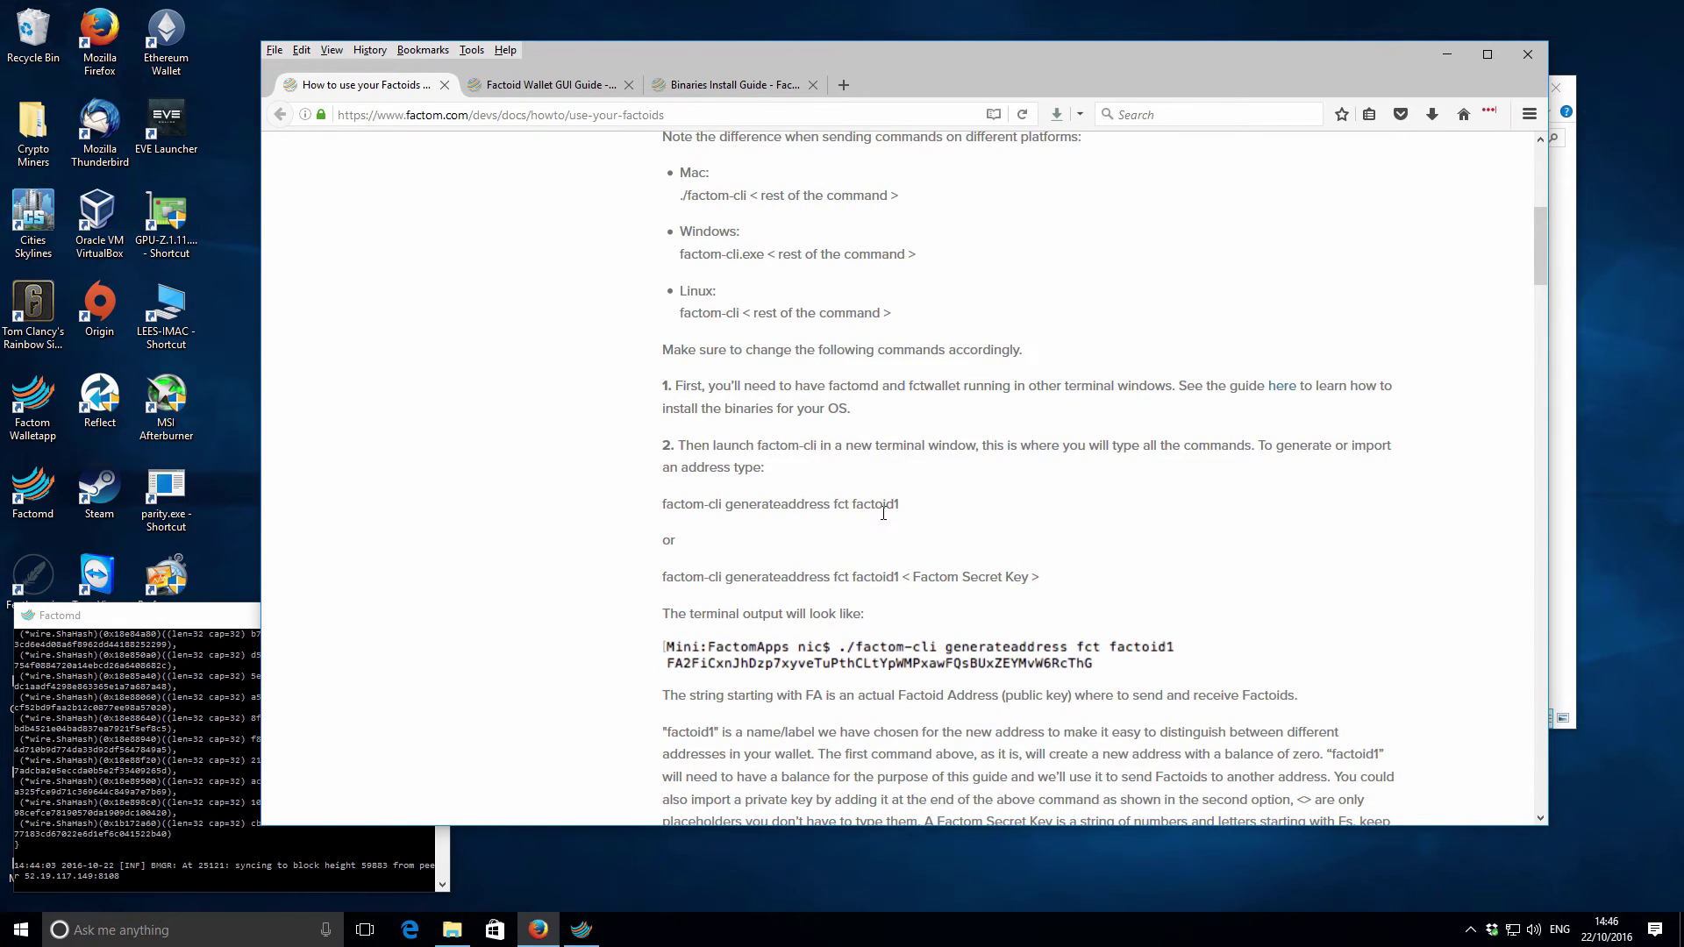
scroll(883, 513, down, 2)
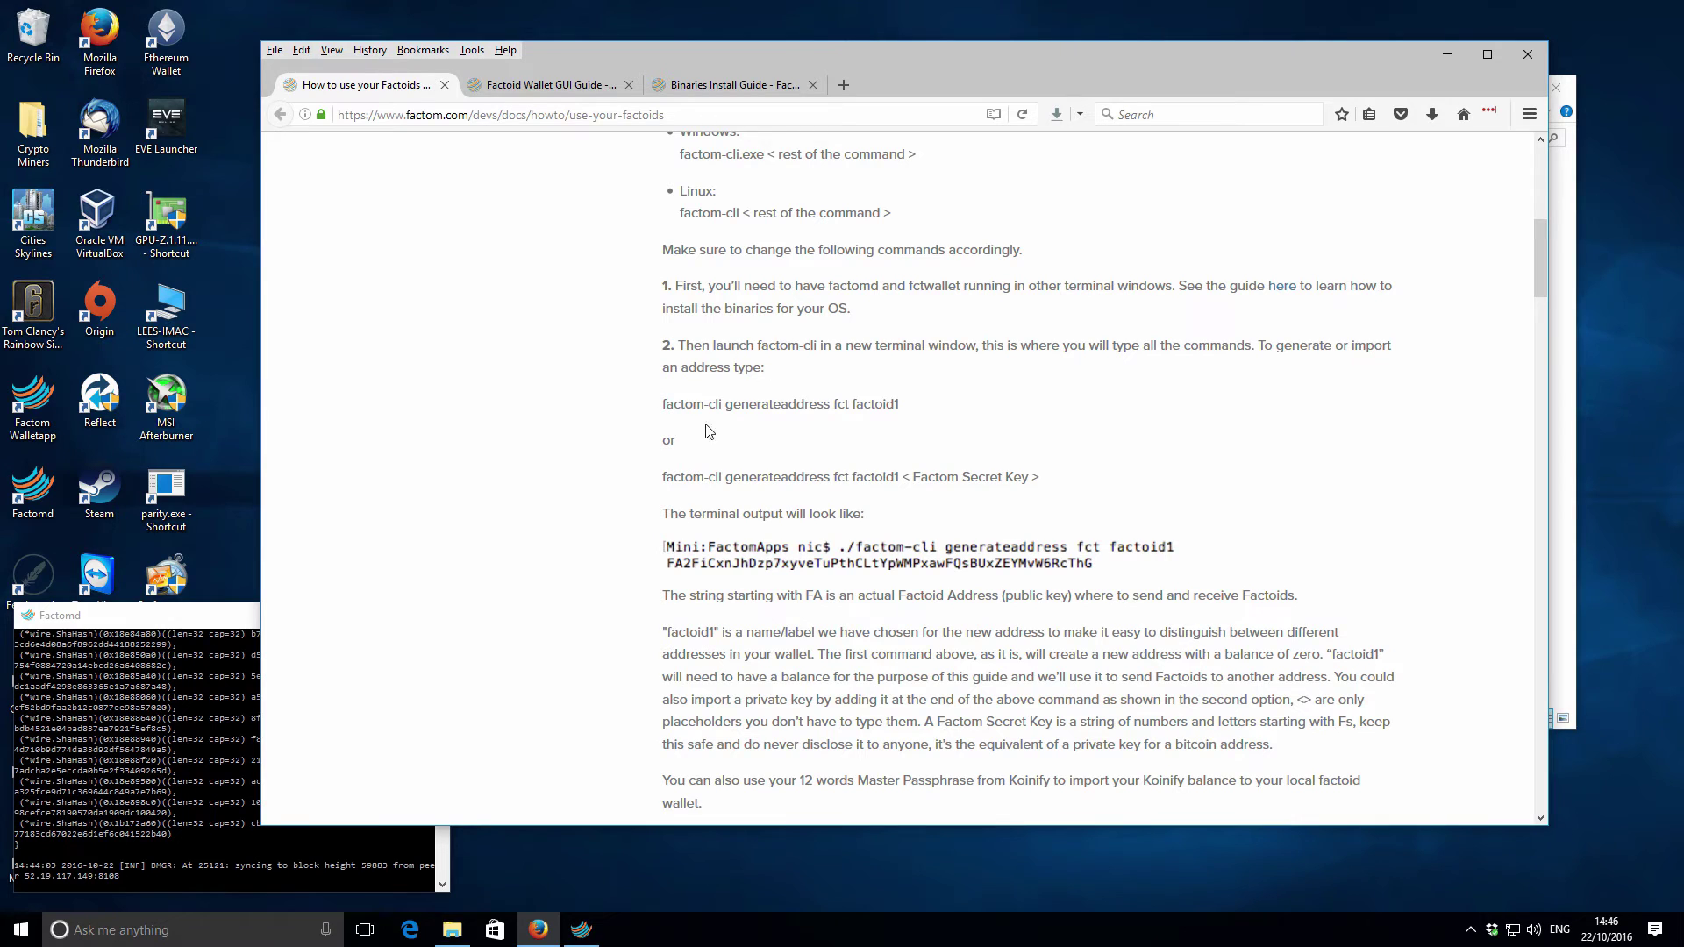
- Launch fctwallet.exe and open a command window in the Factom program folder
click(452, 930)
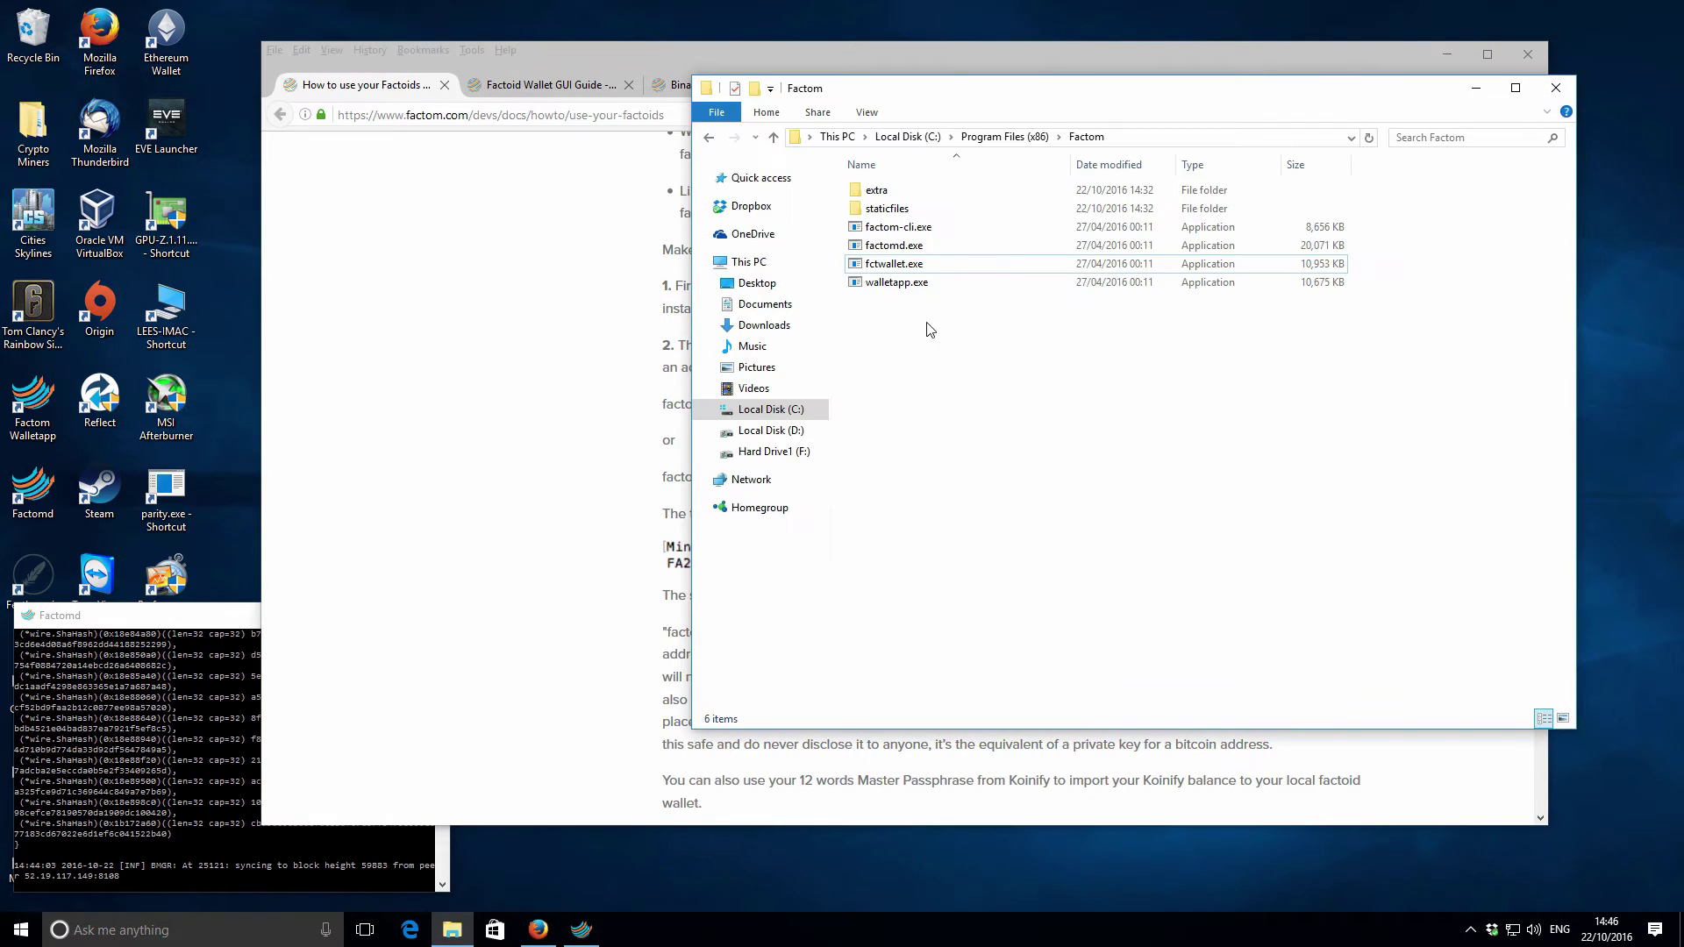
double_click(920, 266)
click(892, 360)
shift+right_click(891, 360)
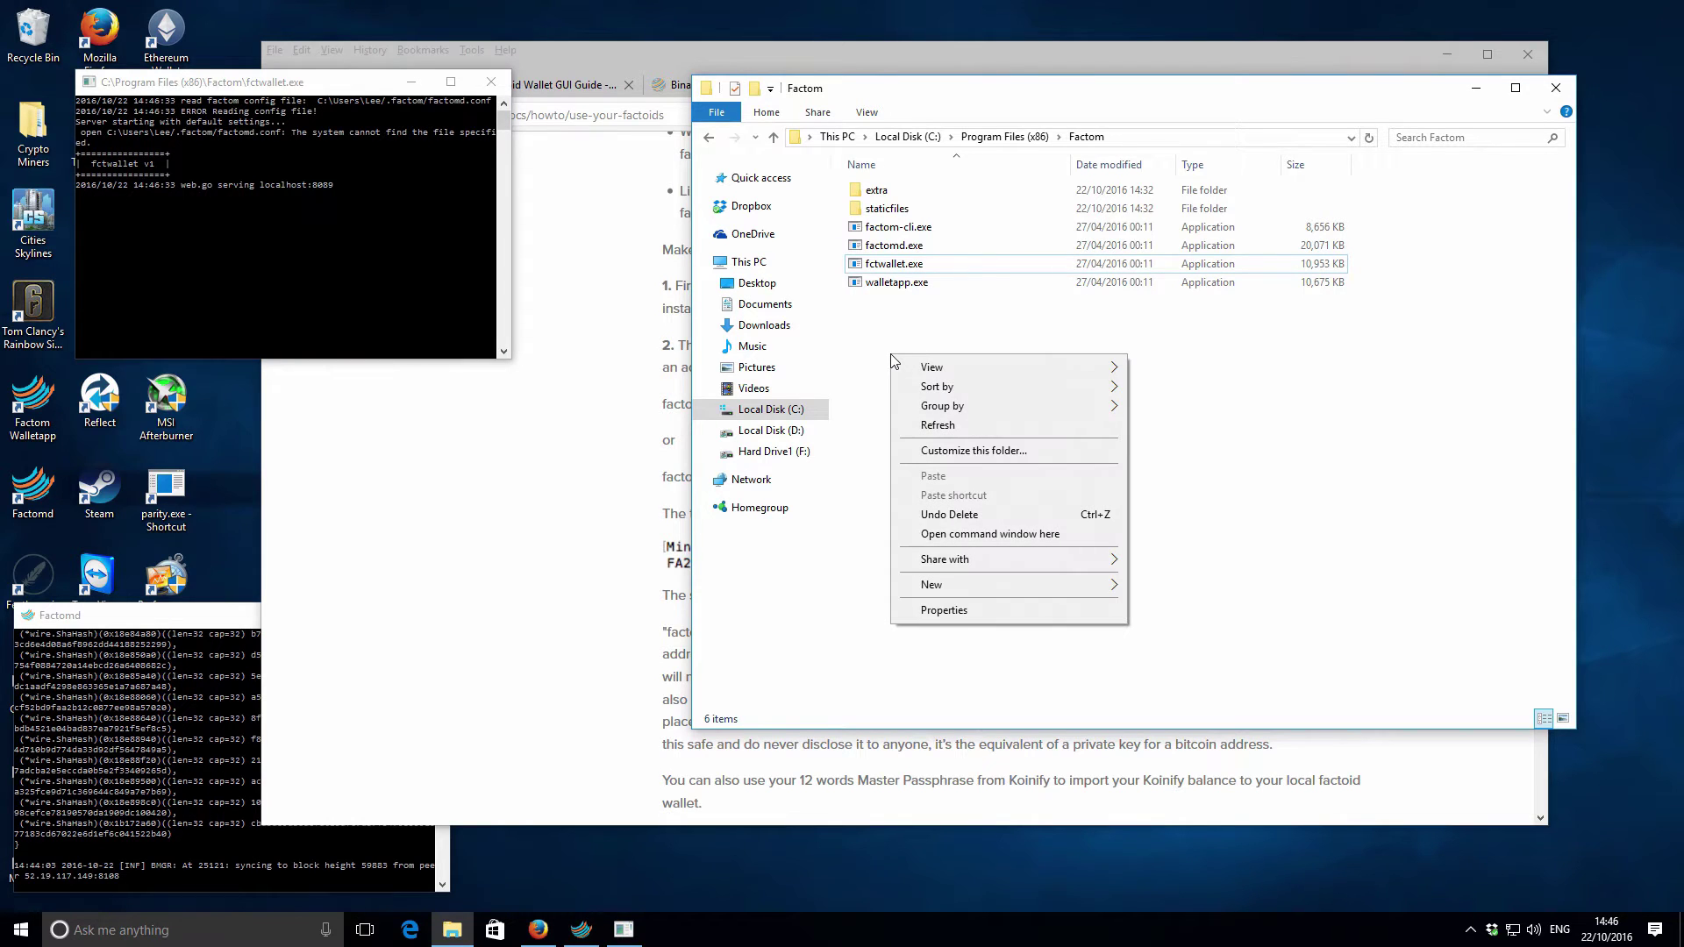
click(1018, 535)
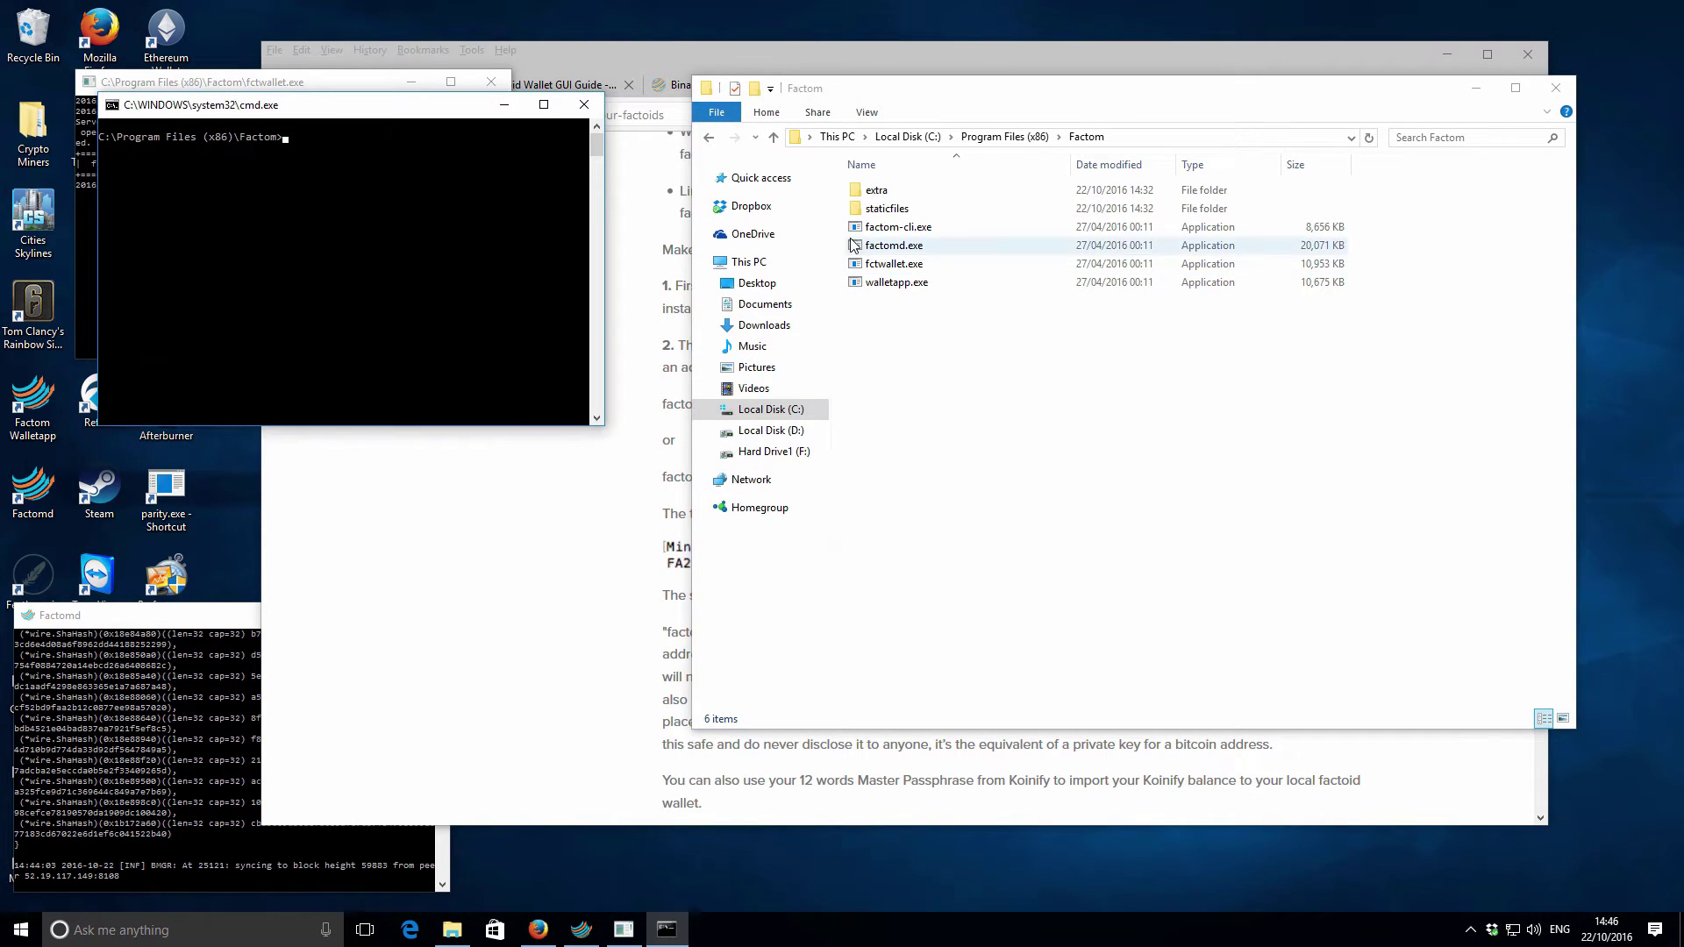
- Arrange the command prompt and fctwallet consoles, hide the Factom folder, and bring the guide forward
drag(356, 111, 522, 192)
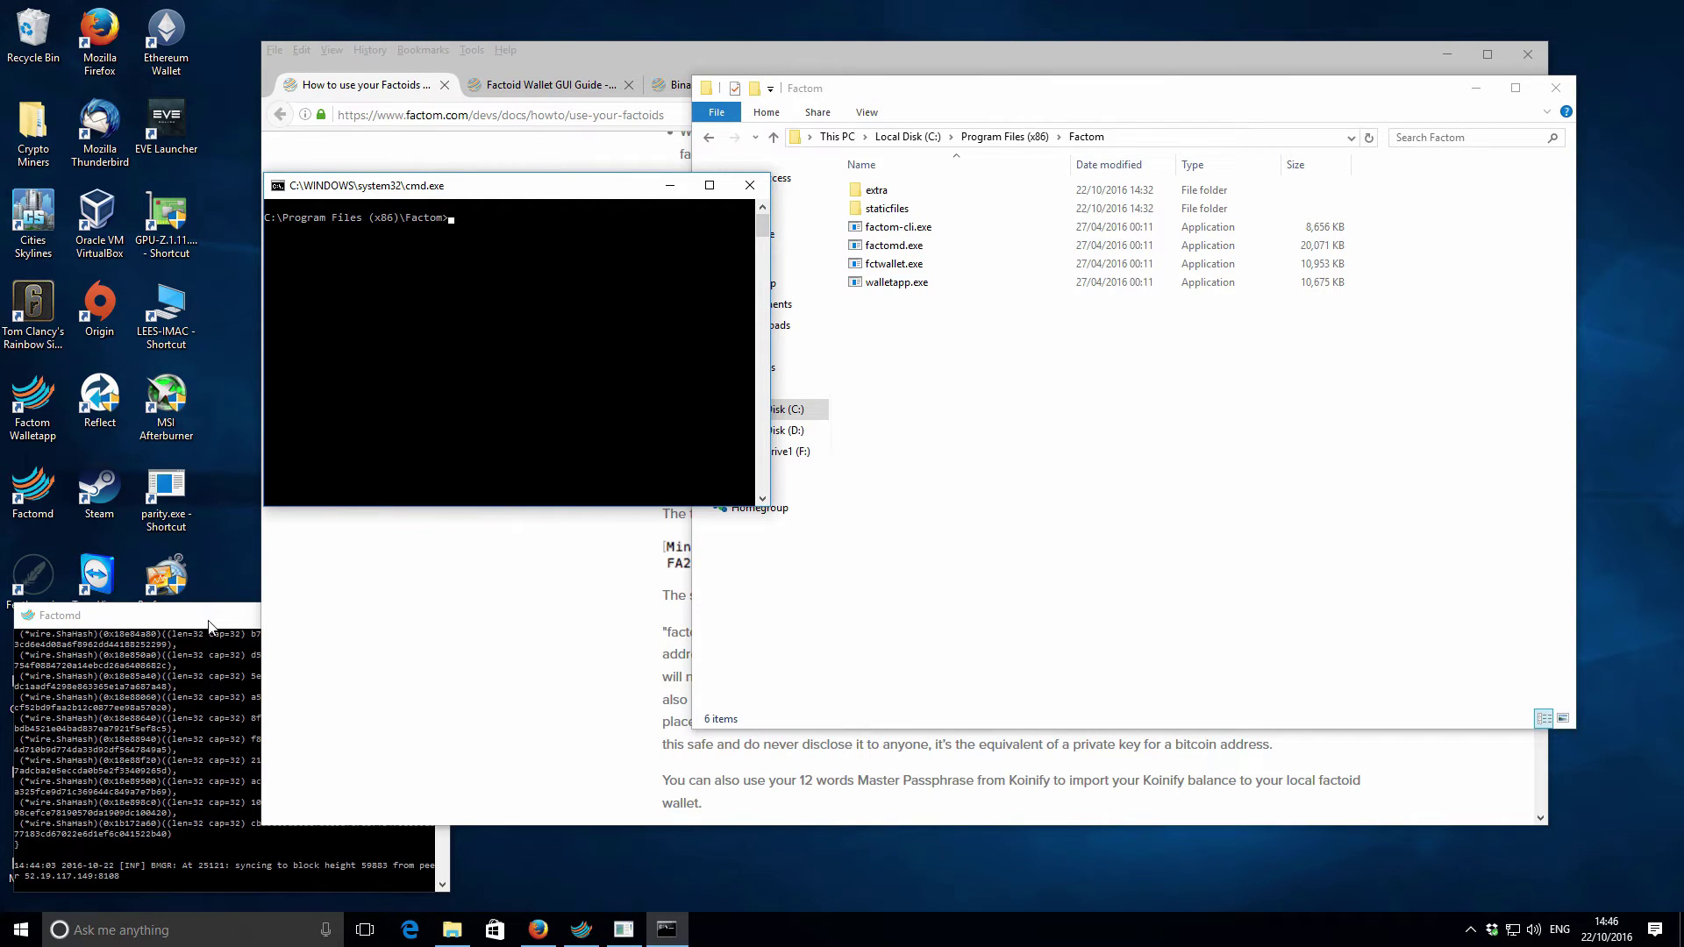
click(623, 928)
drag(266, 91, 211, 329)
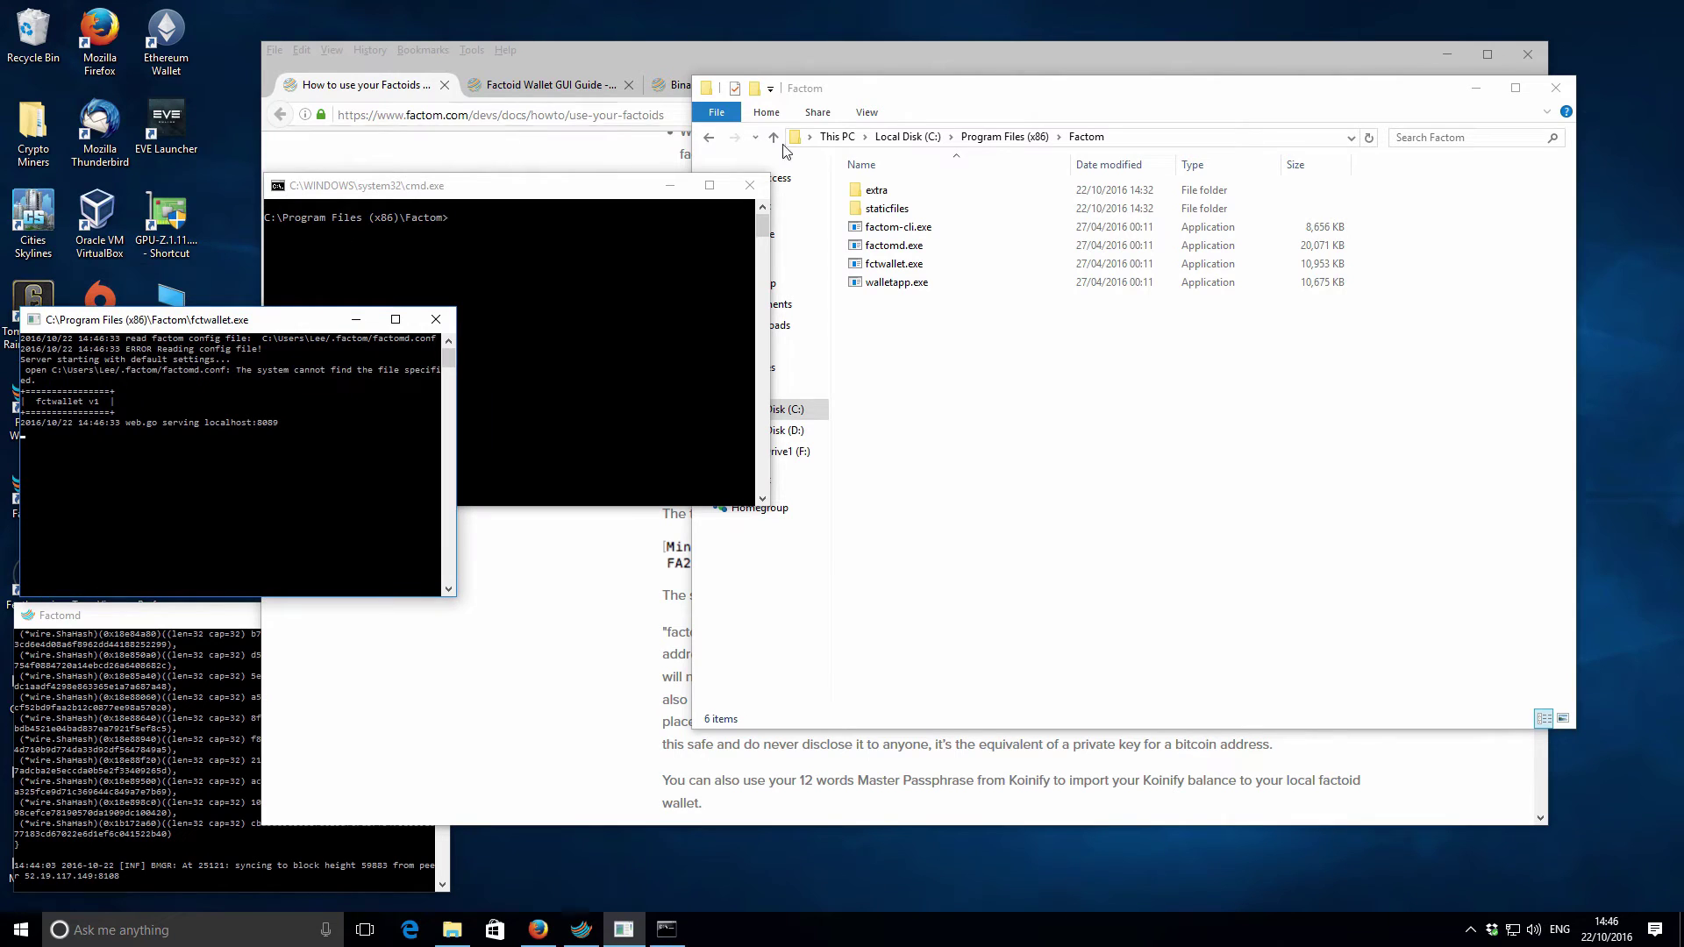
drag(556, 197, 654, 538)
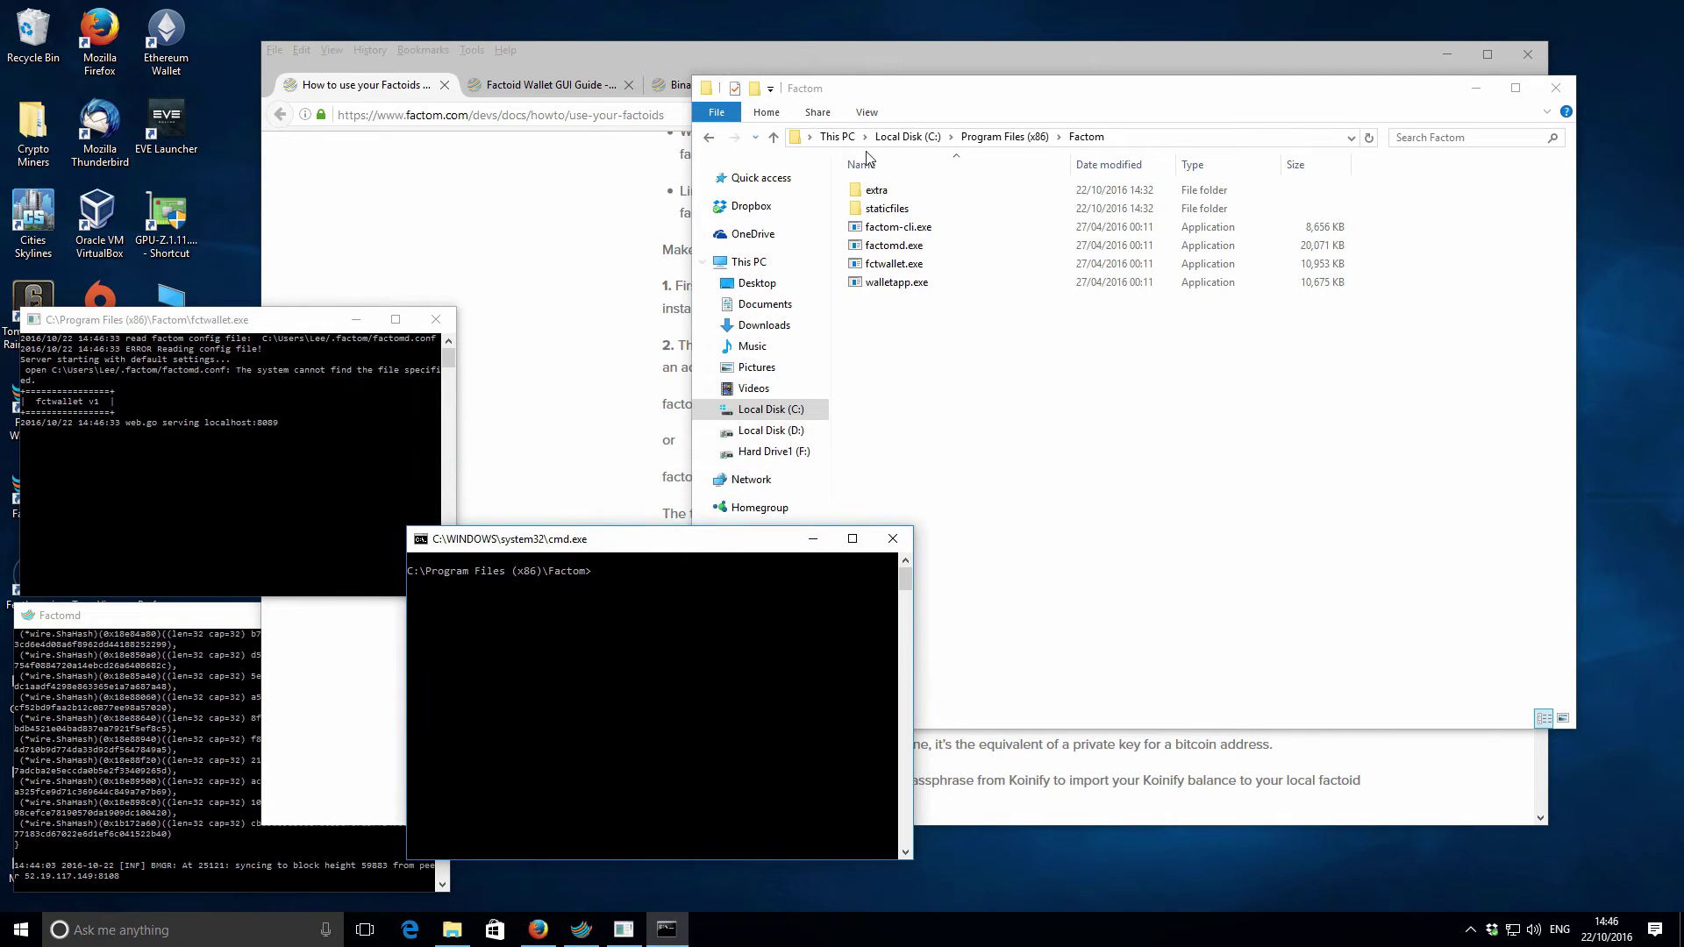
click(1474, 92)
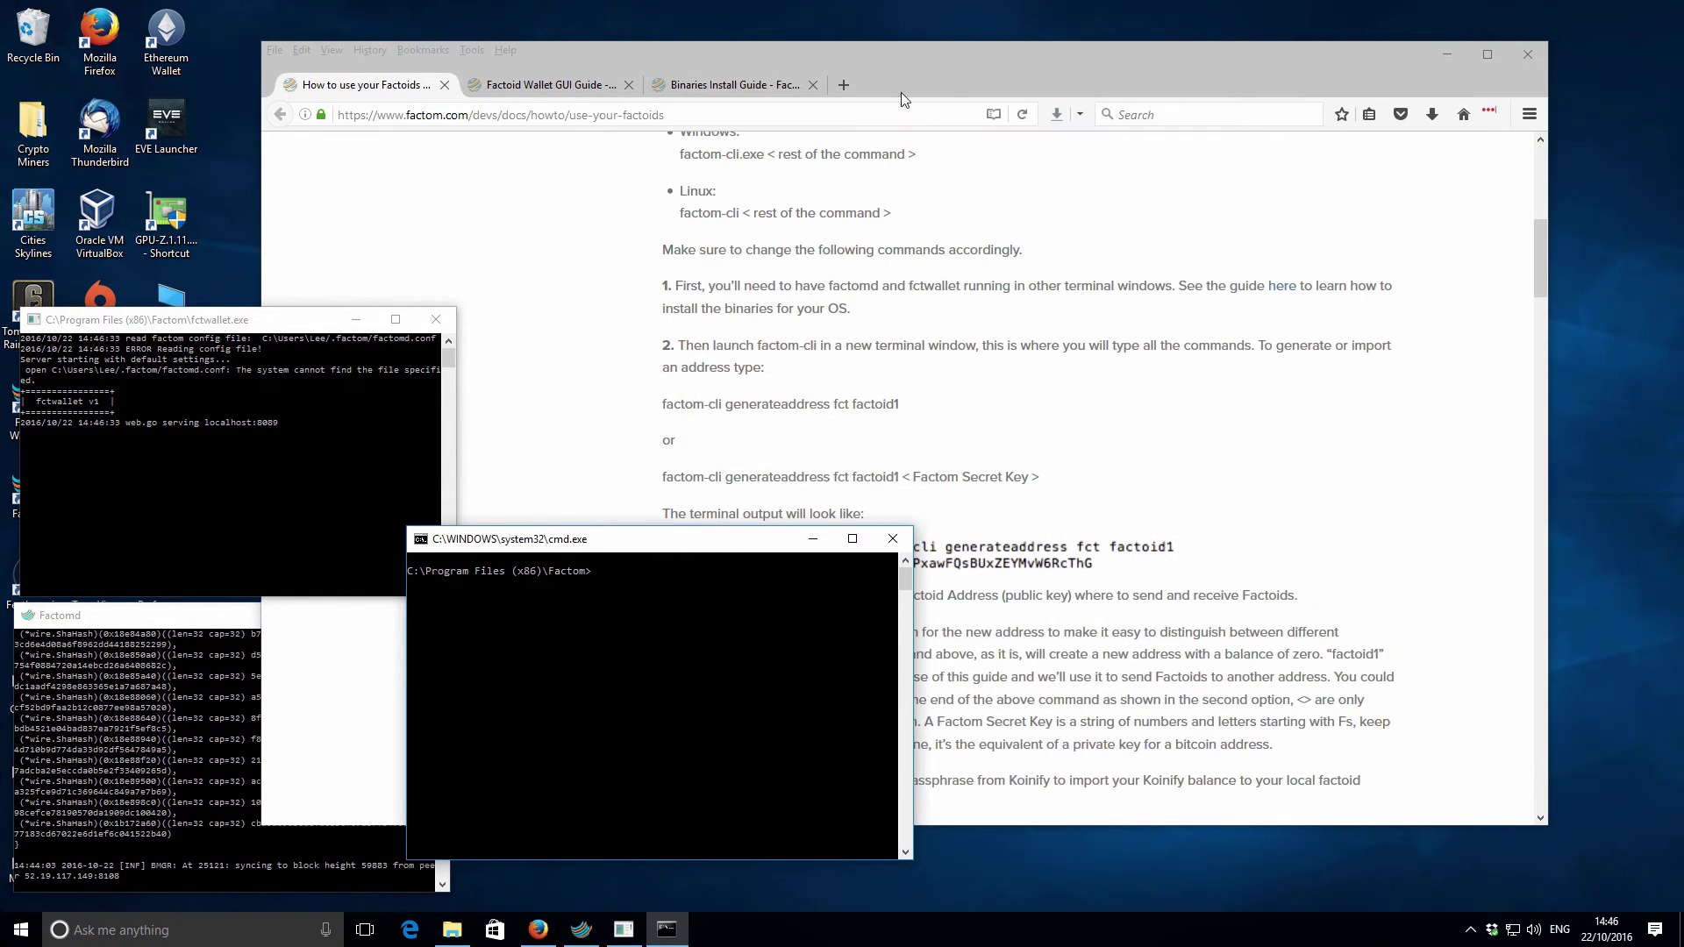
drag(611, 545, 685, 585)
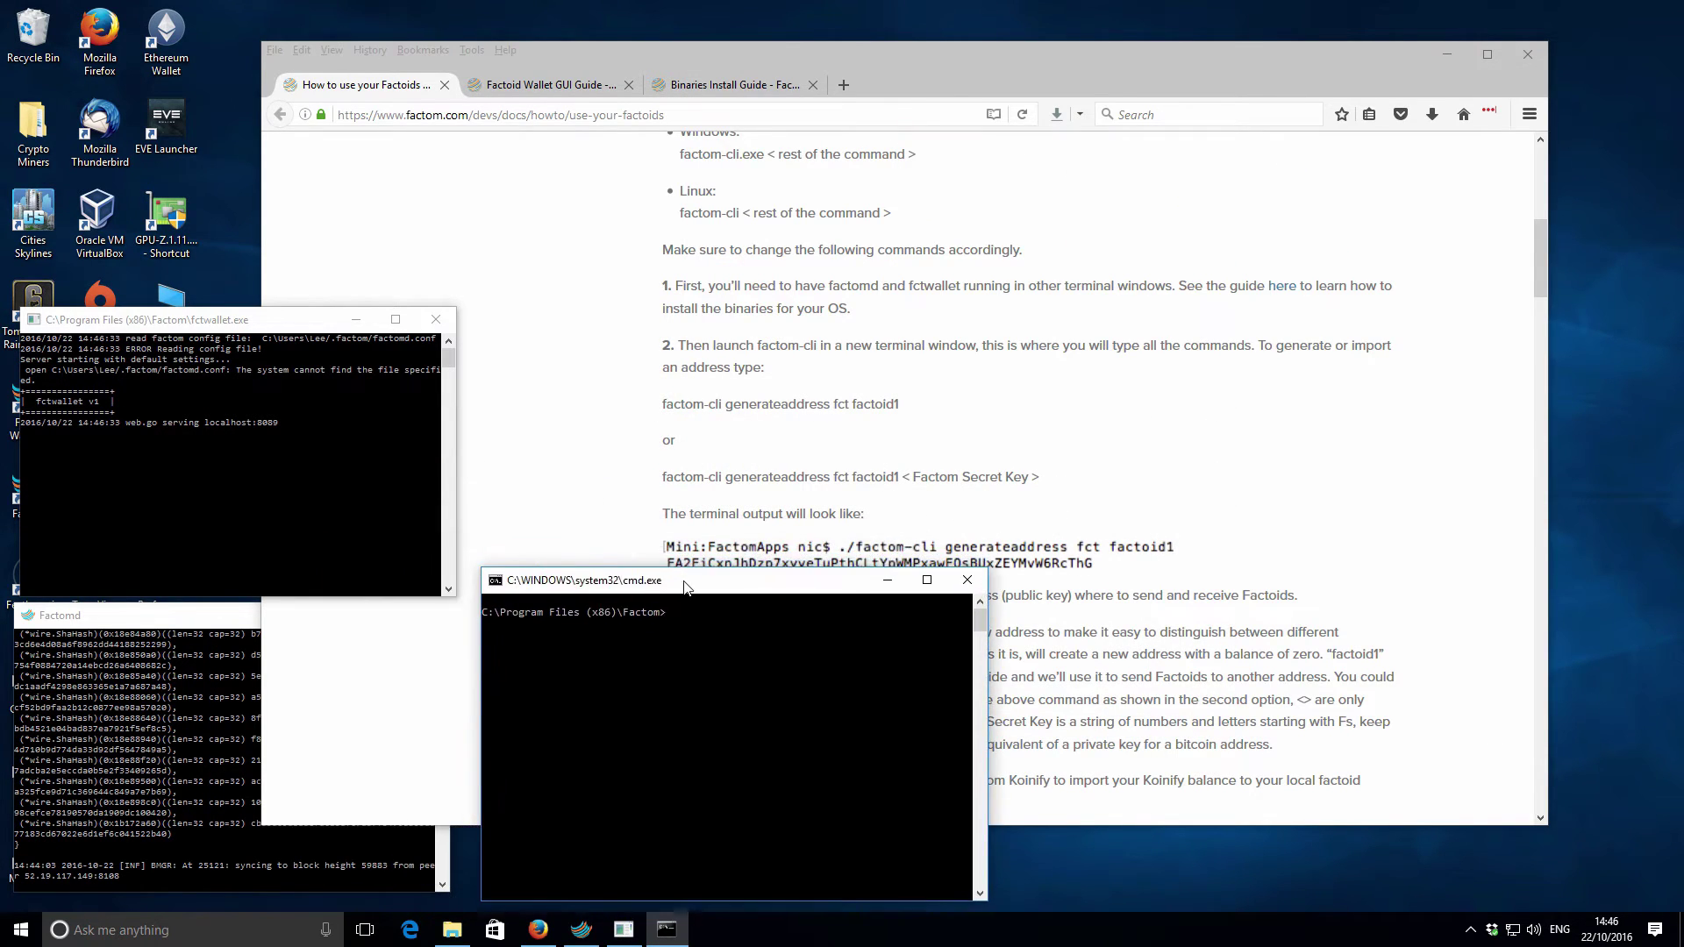
click(849, 60)
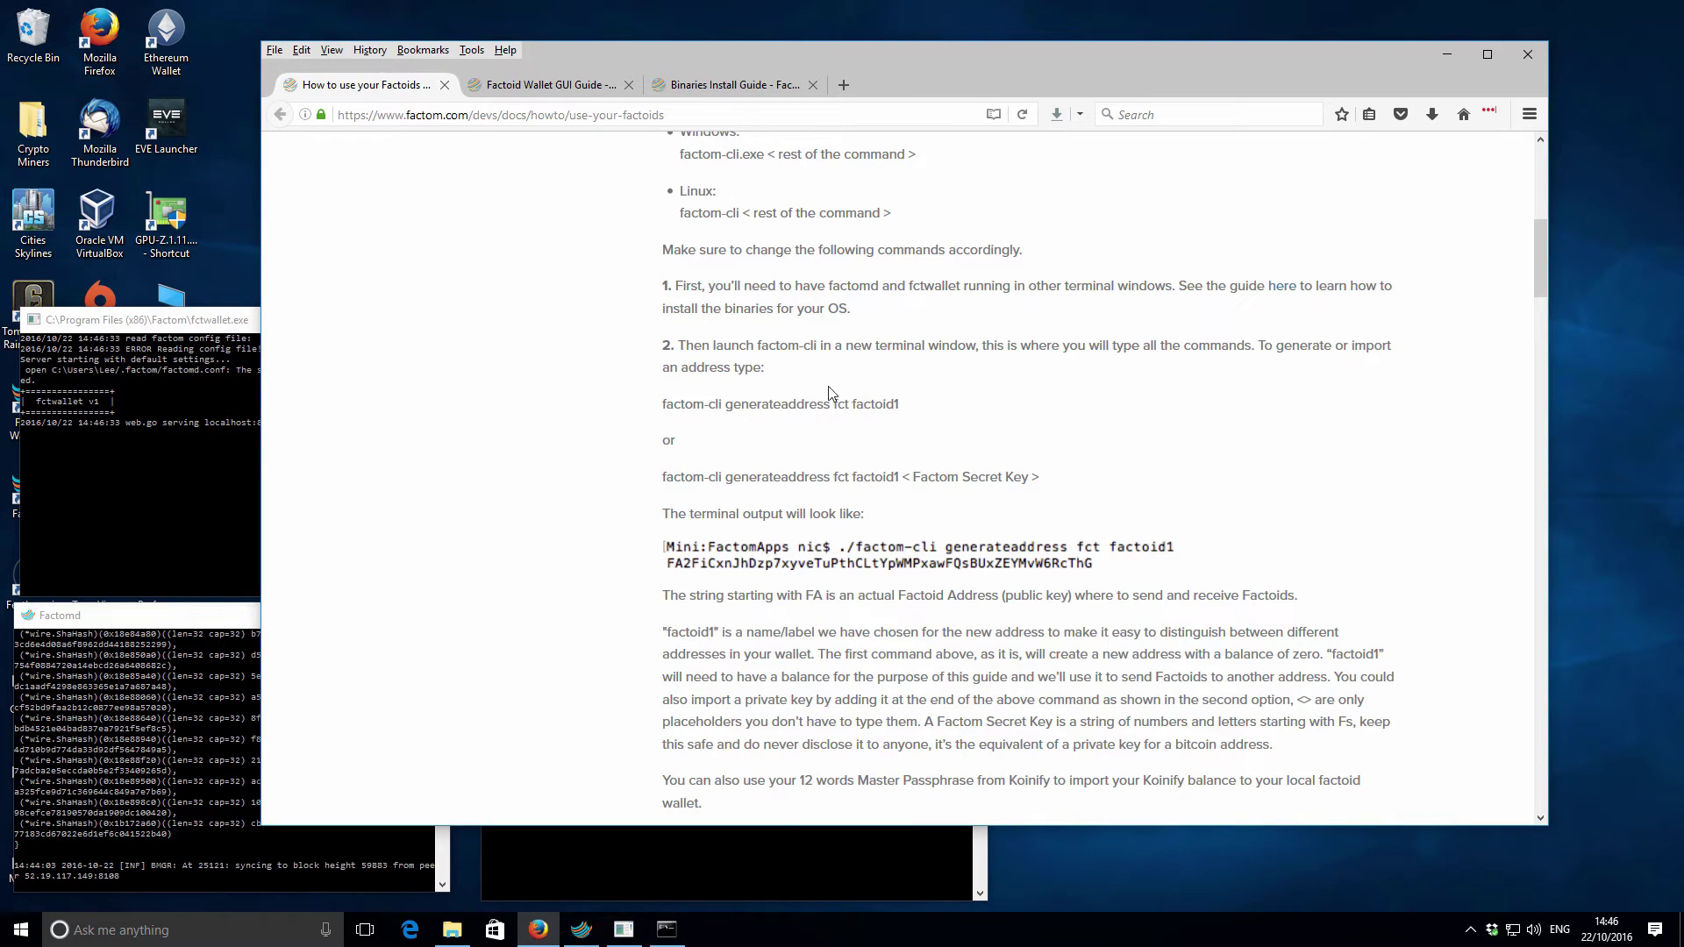
- Scroll the guide to step 2, reading the 12-word passphrase note and the generateaddress command
scroll(912, 374, down, 4)
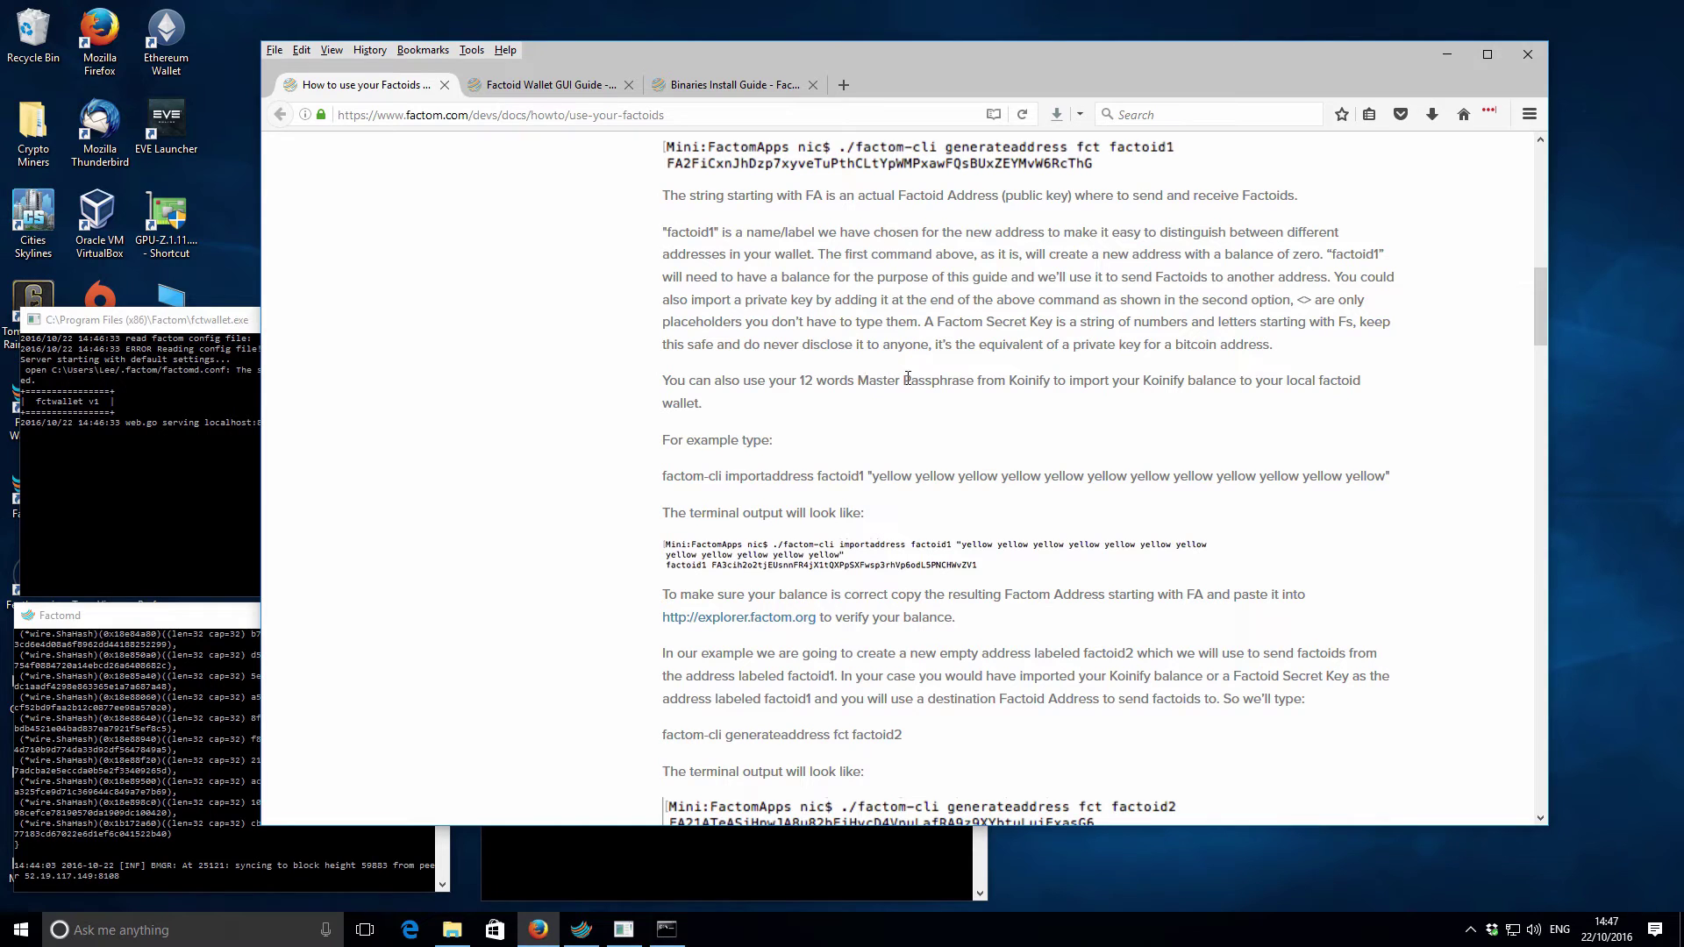
scroll(706, 384, down, 2)
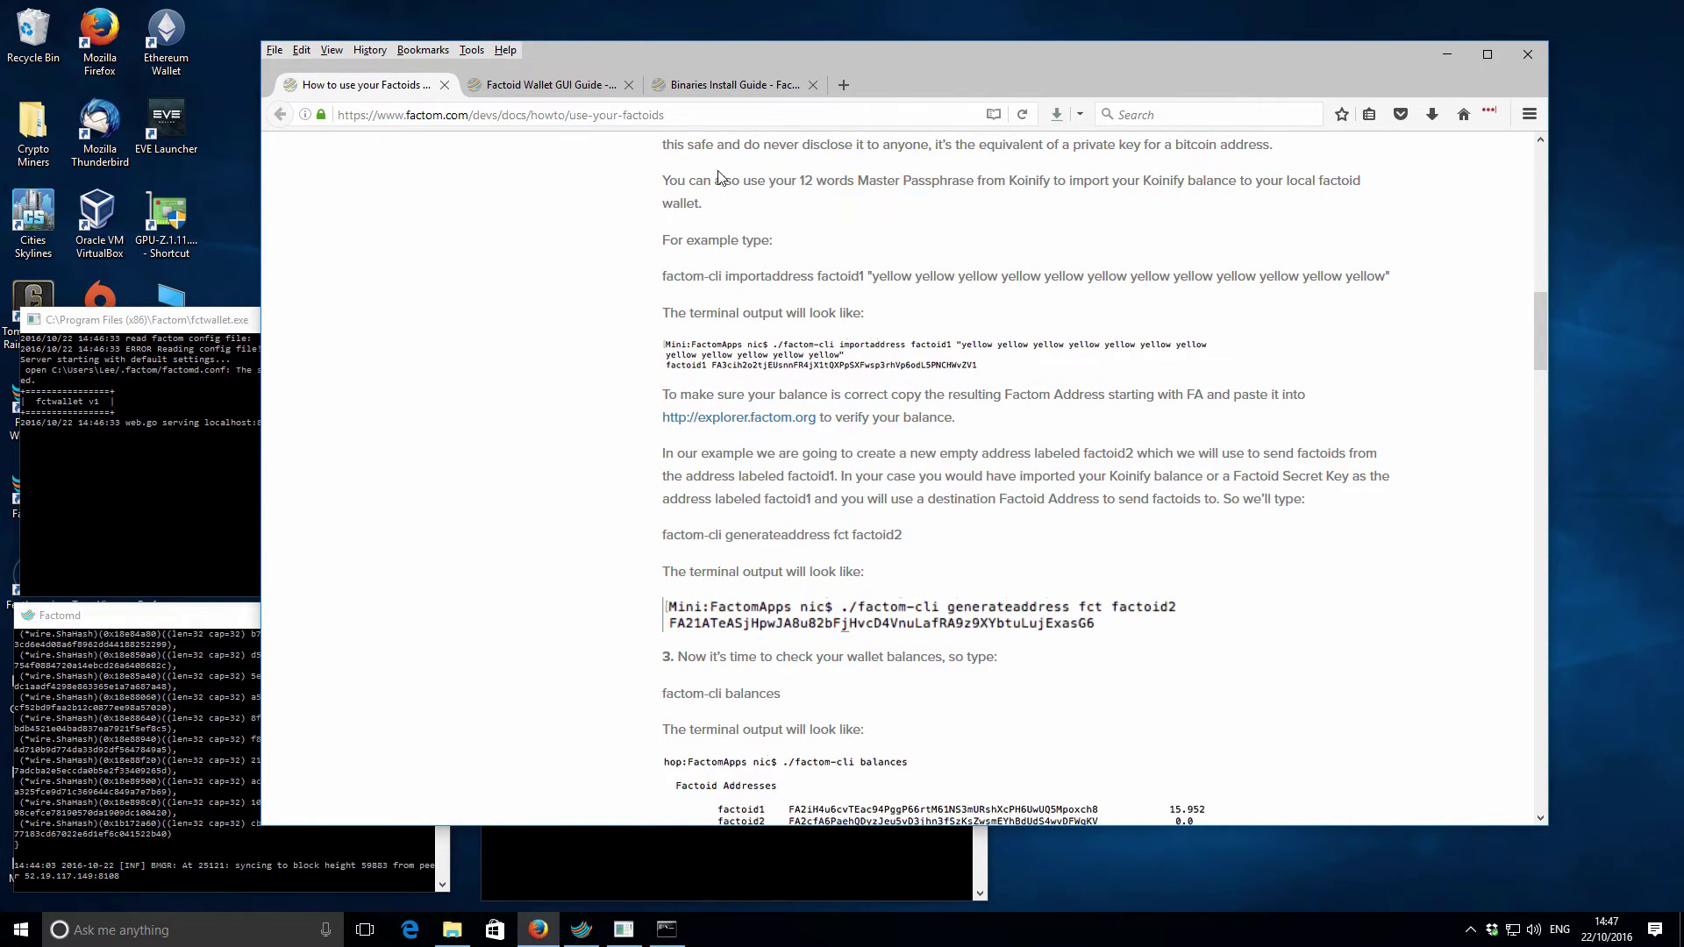
drag(664, 183, 827, 240)
click(828, 239)
scroll(926, 383, up, 3)
scroll(927, 383, up, 2)
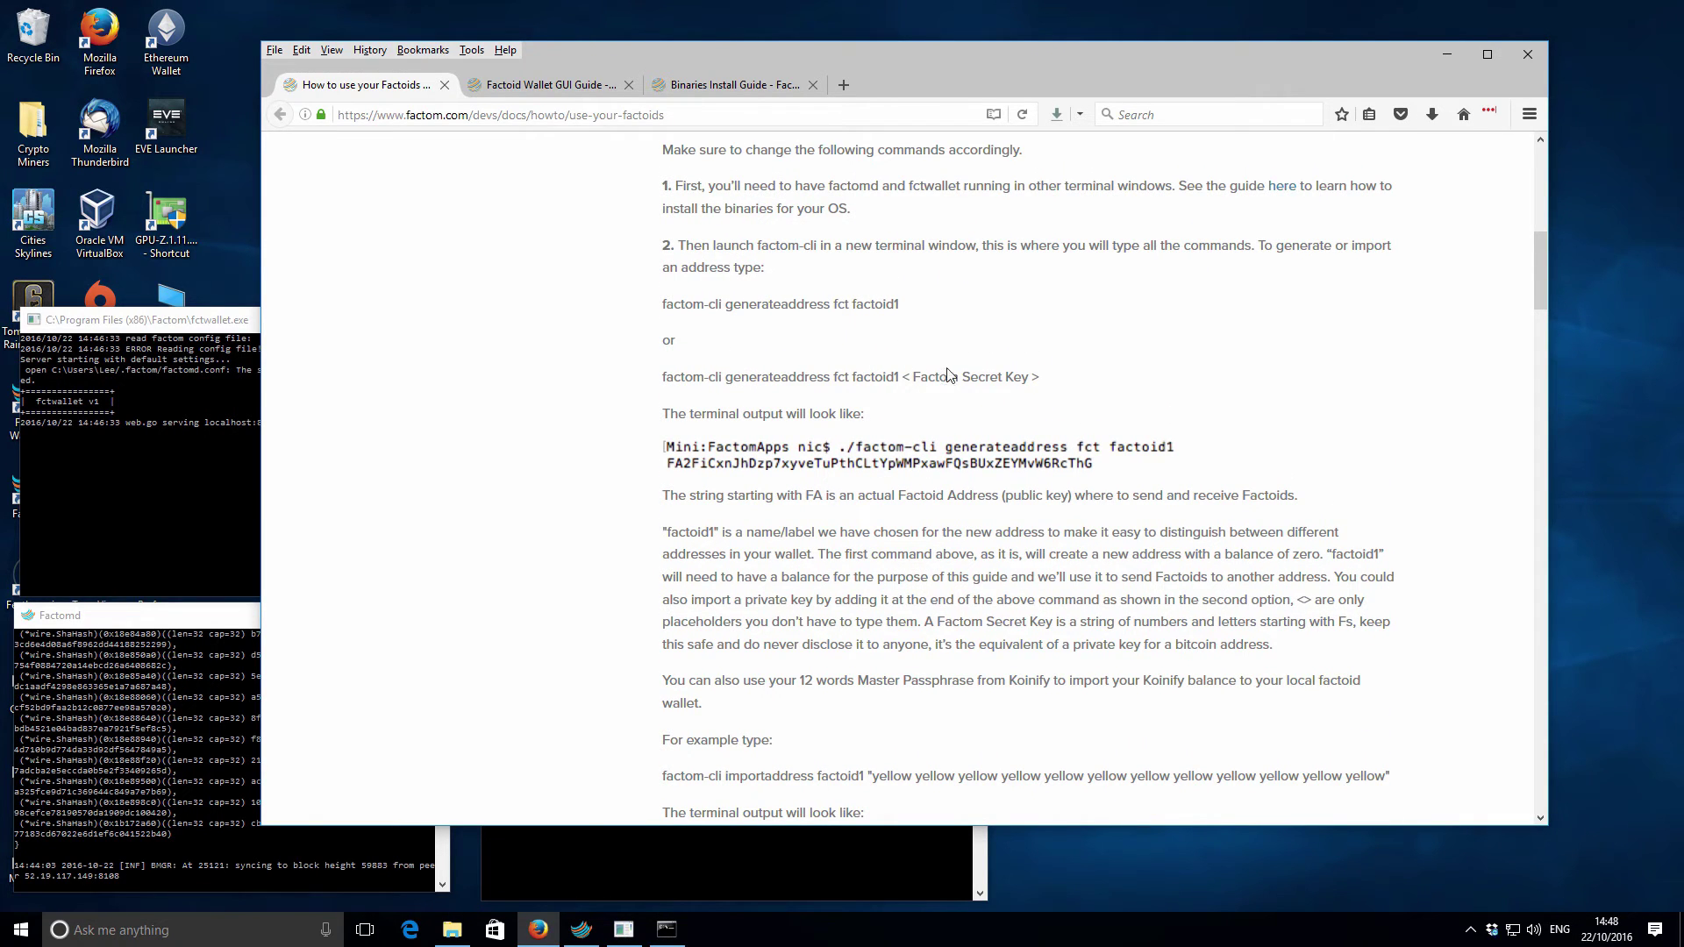
scroll(948, 419, down, 1)
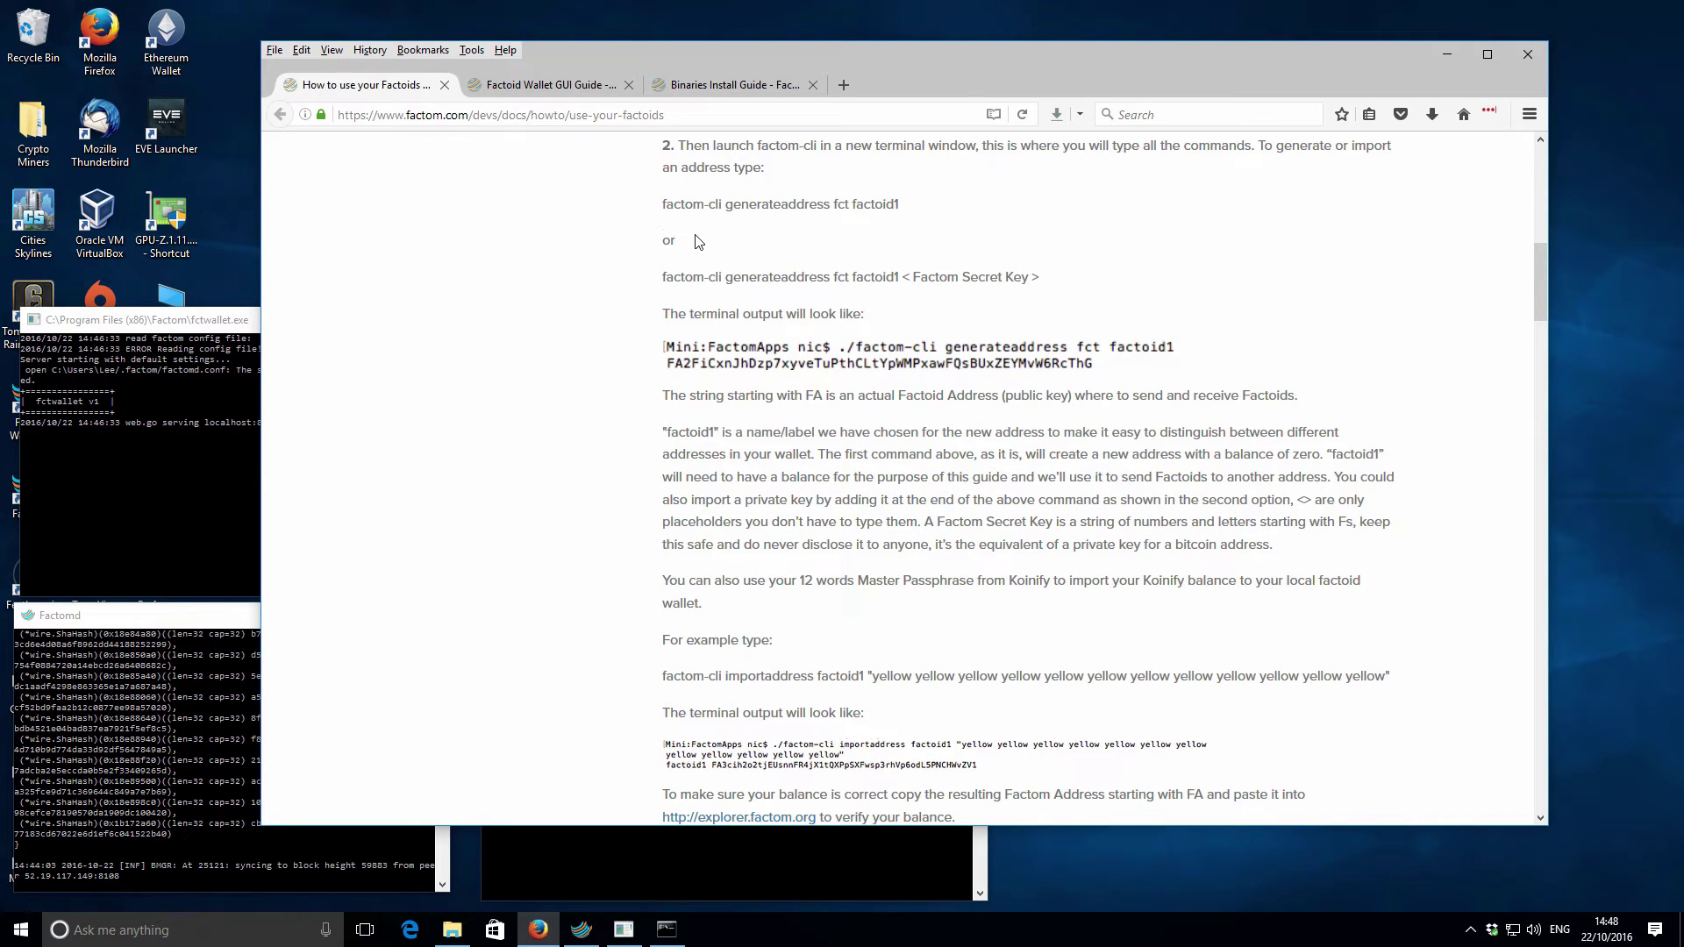
- Run 'factom-cli generateaddress fct factoid1' in Command Prompt, then search the taskbar for notepad
drag(664, 204, 896, 208)
key(ctrl+c)
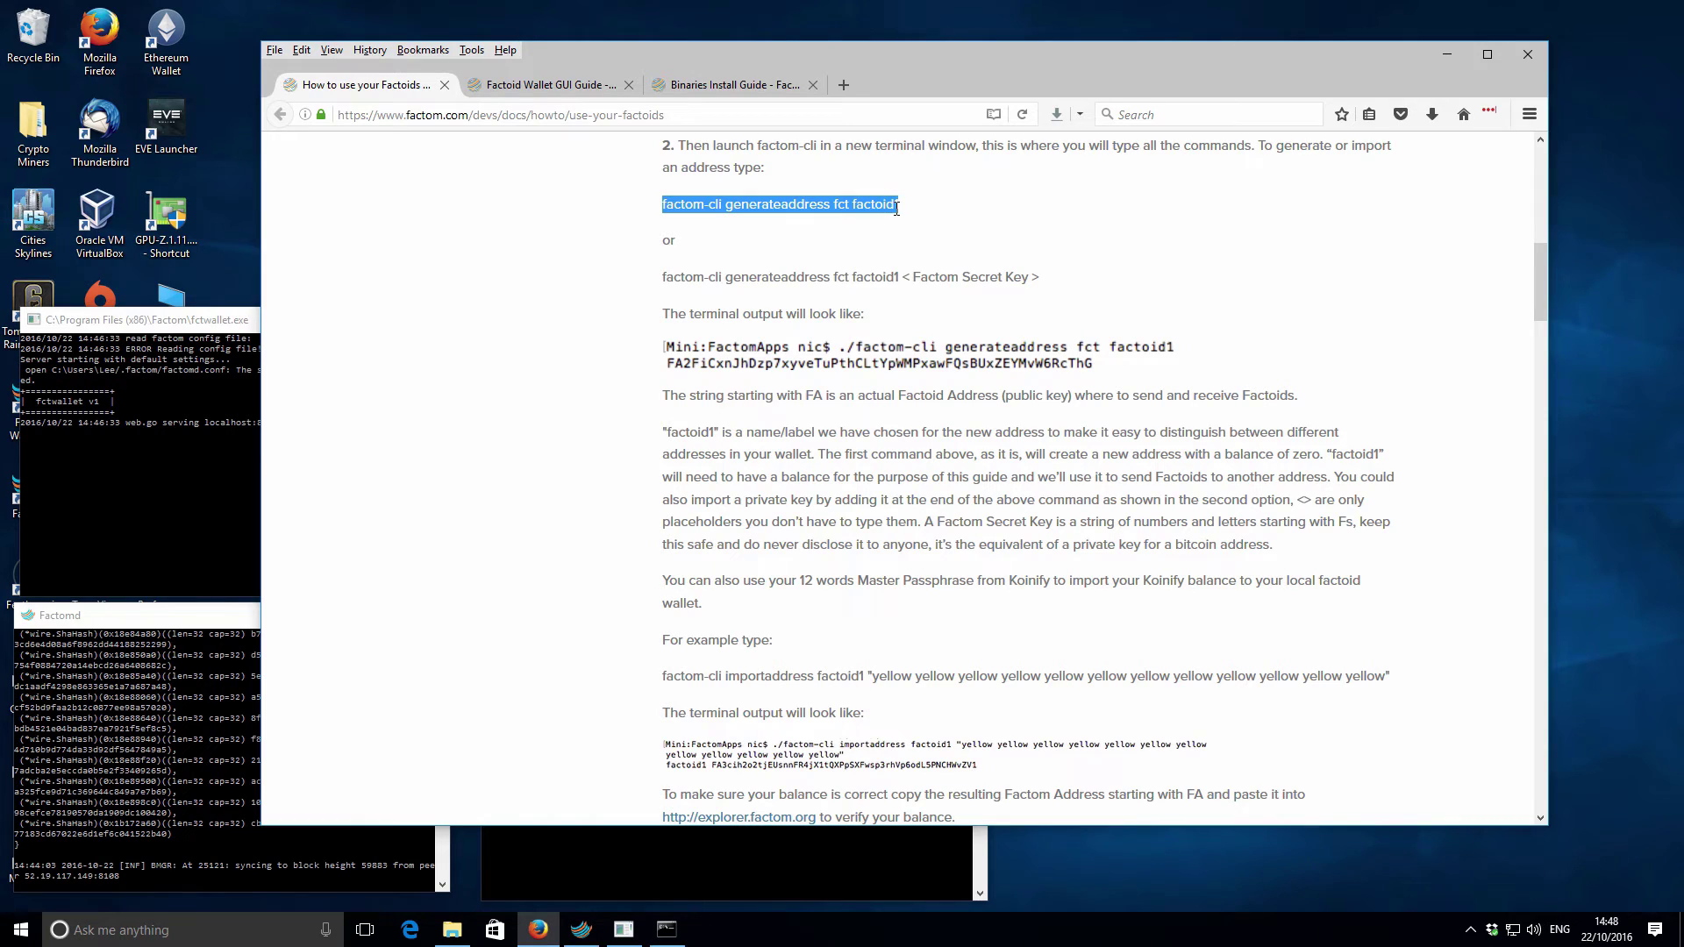
click(696, 874)
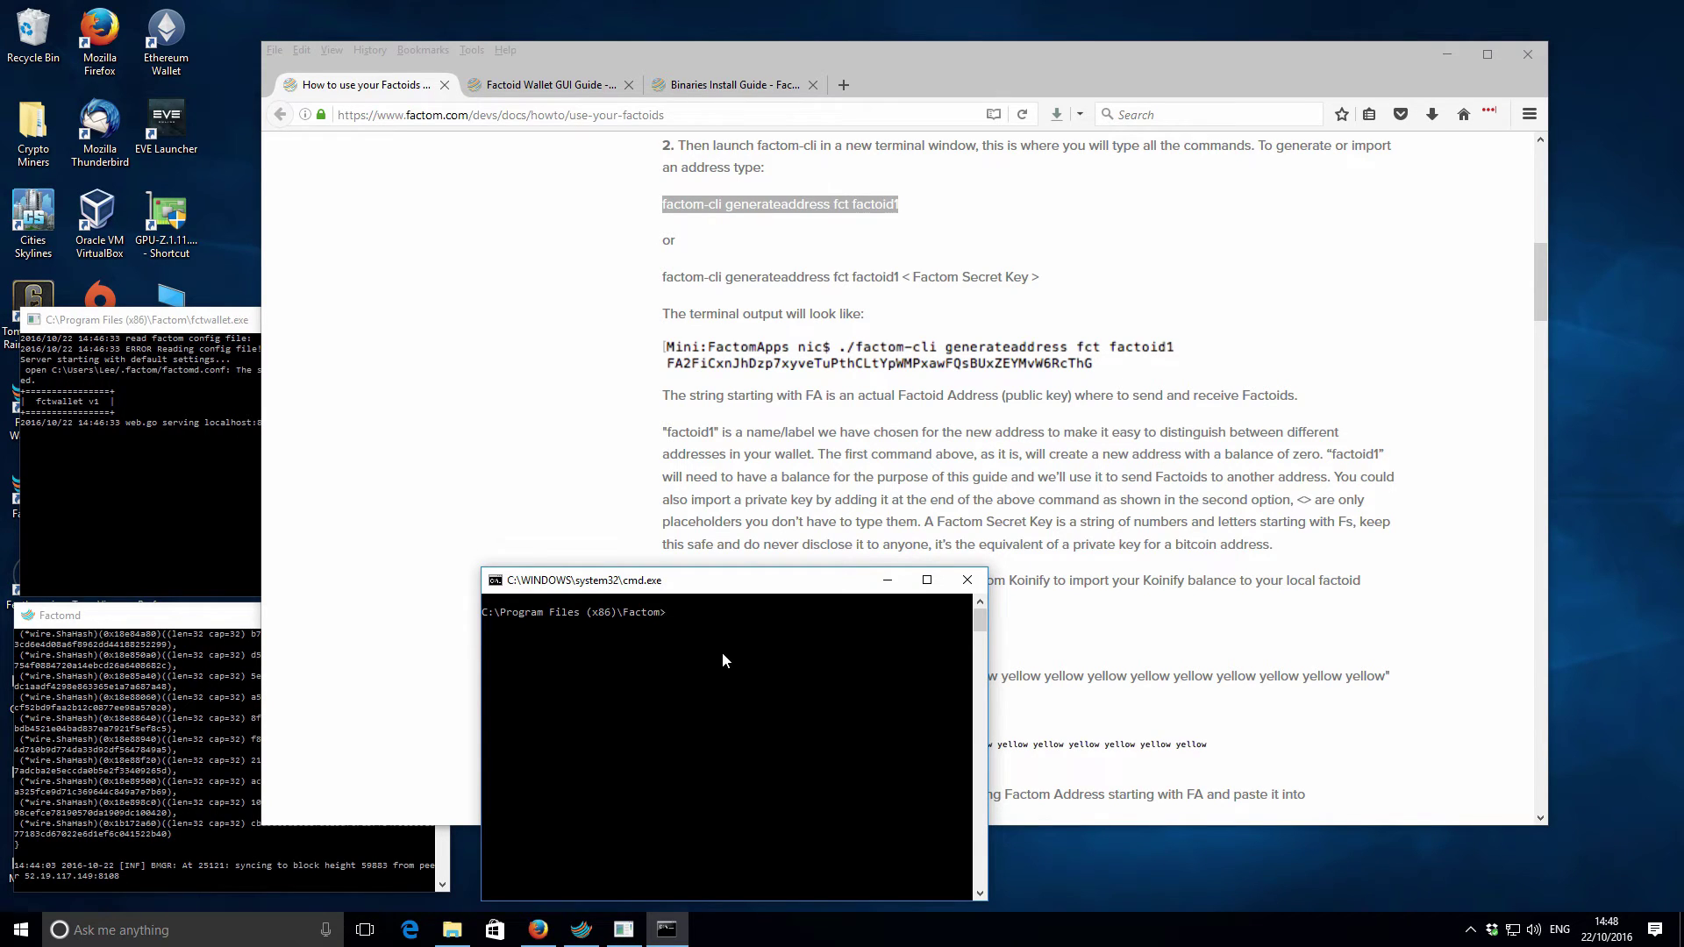
key(ctrl+v)
key(Return)
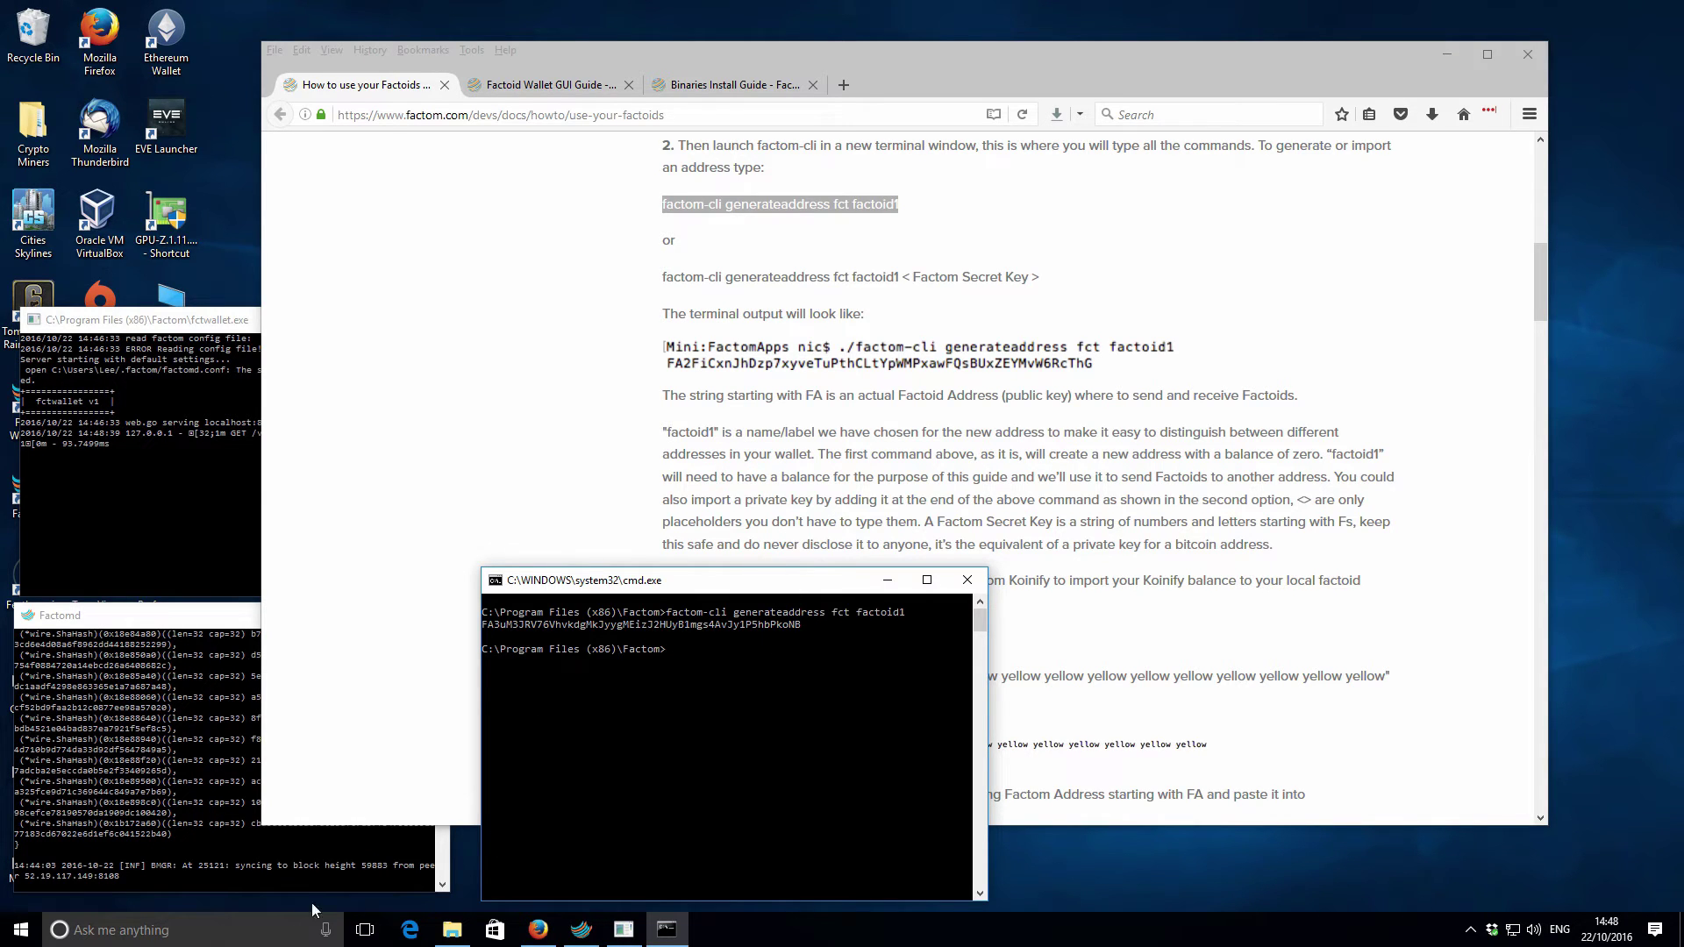
click(247, 937)
text(notepad)
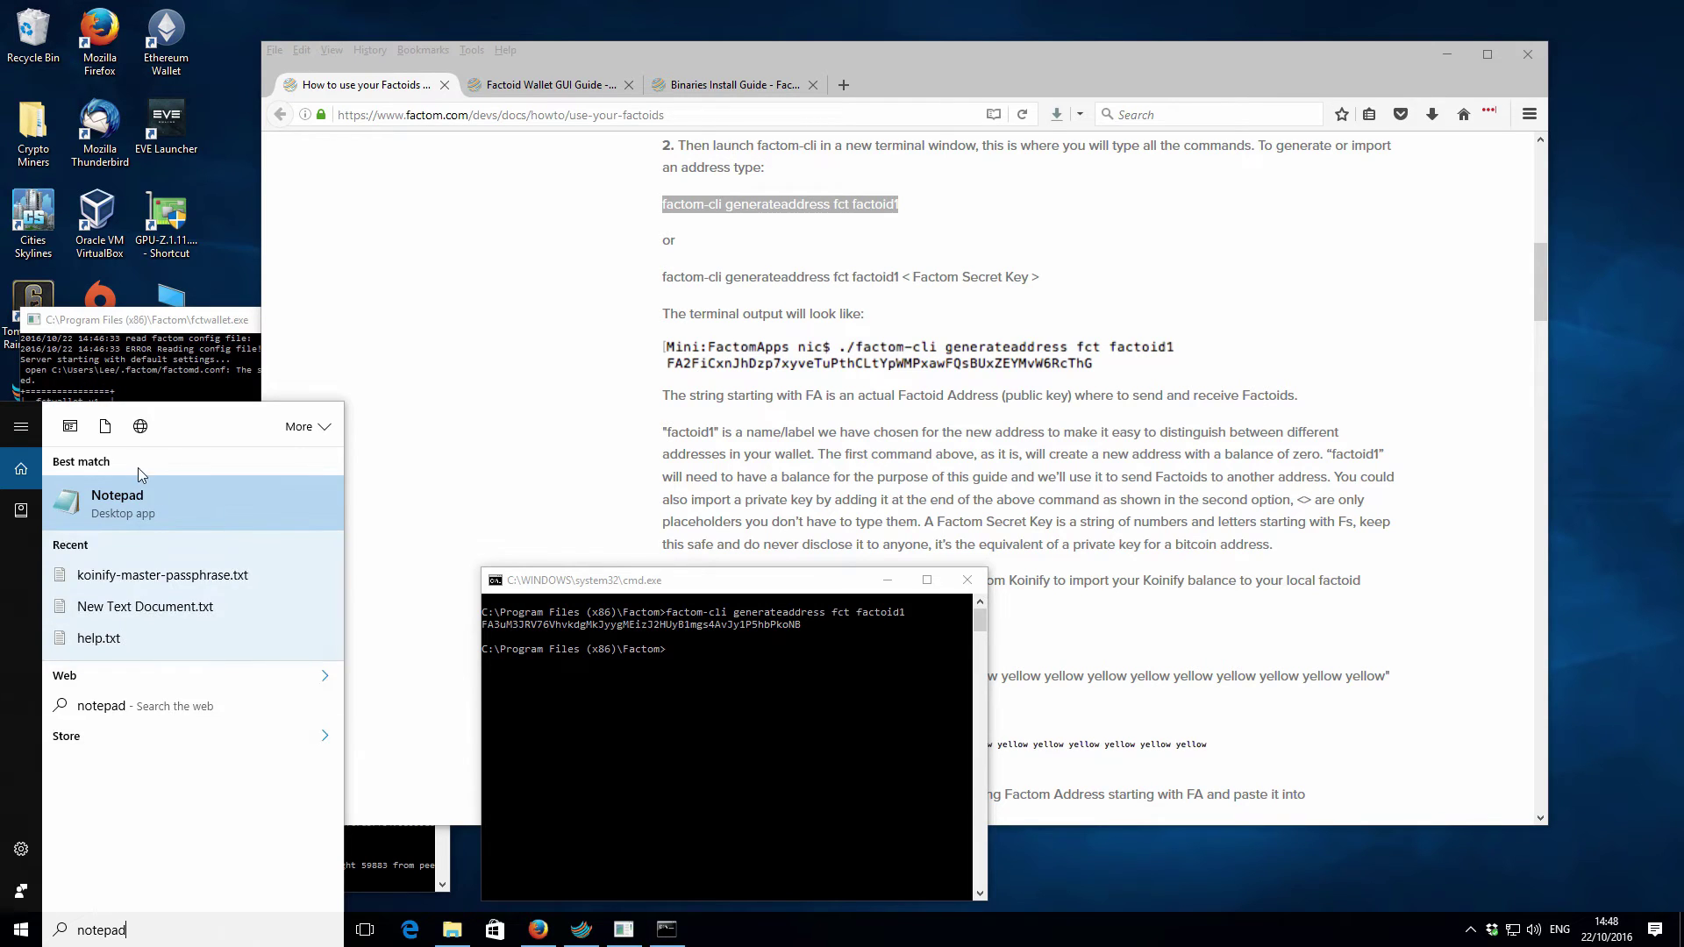
- Copy the factoid1 generateaddress console output into a new Notepad document
click(169, 501)
click(699, 651)
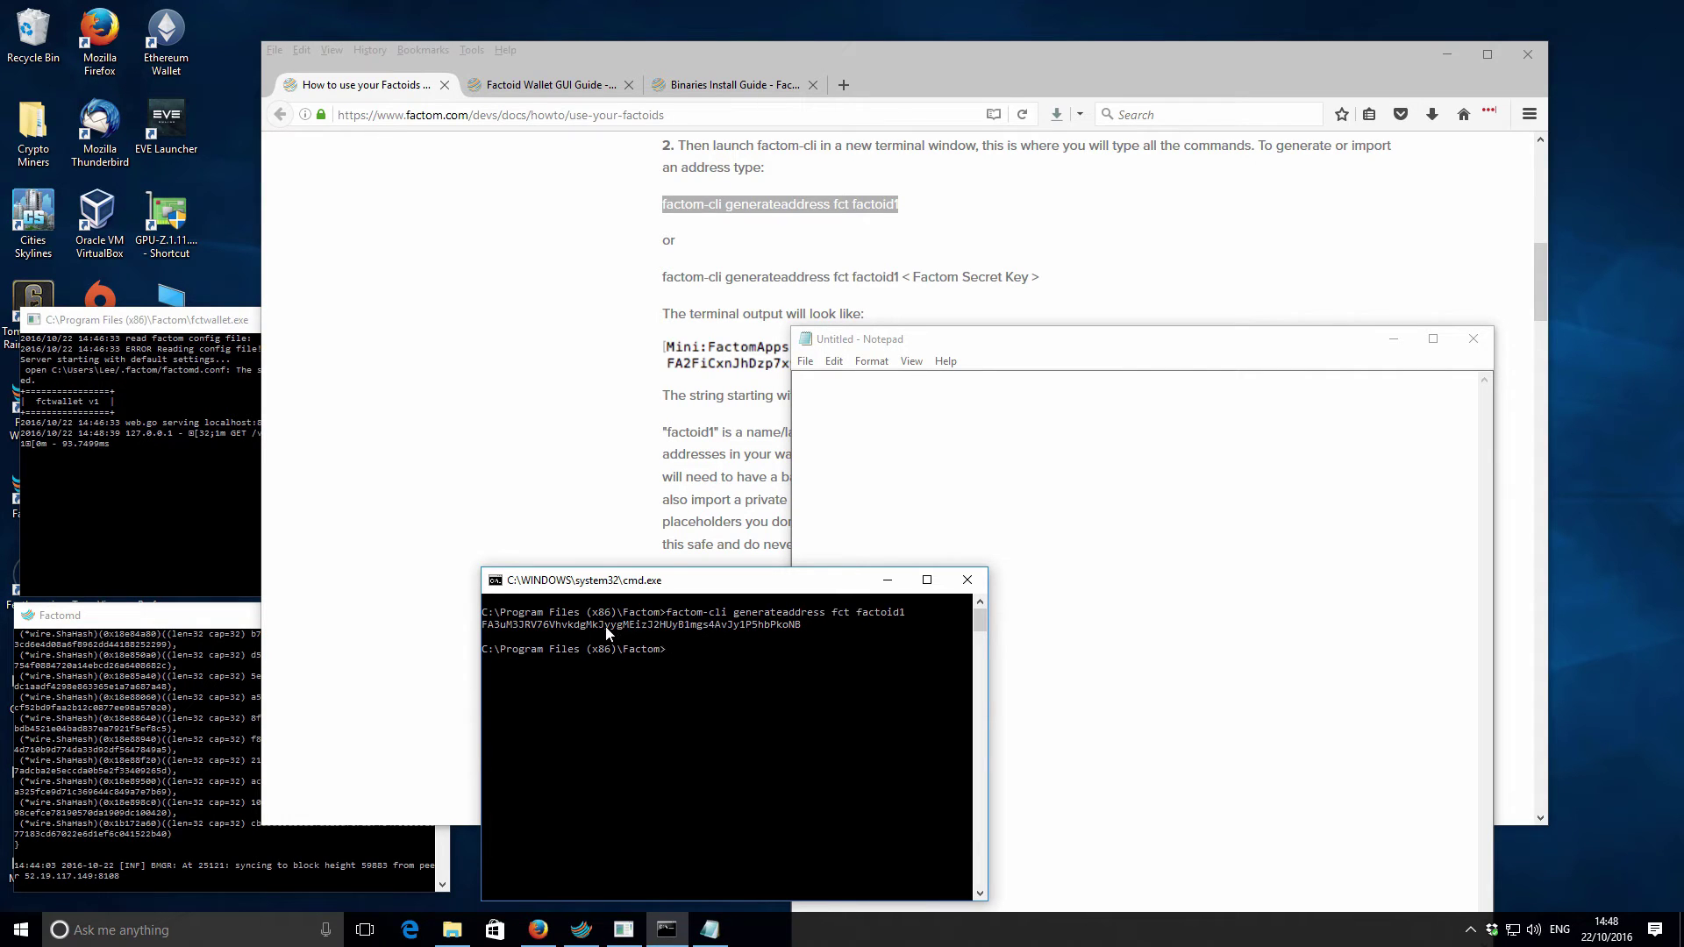
key(ctrl+a)
key(ctrl+c)
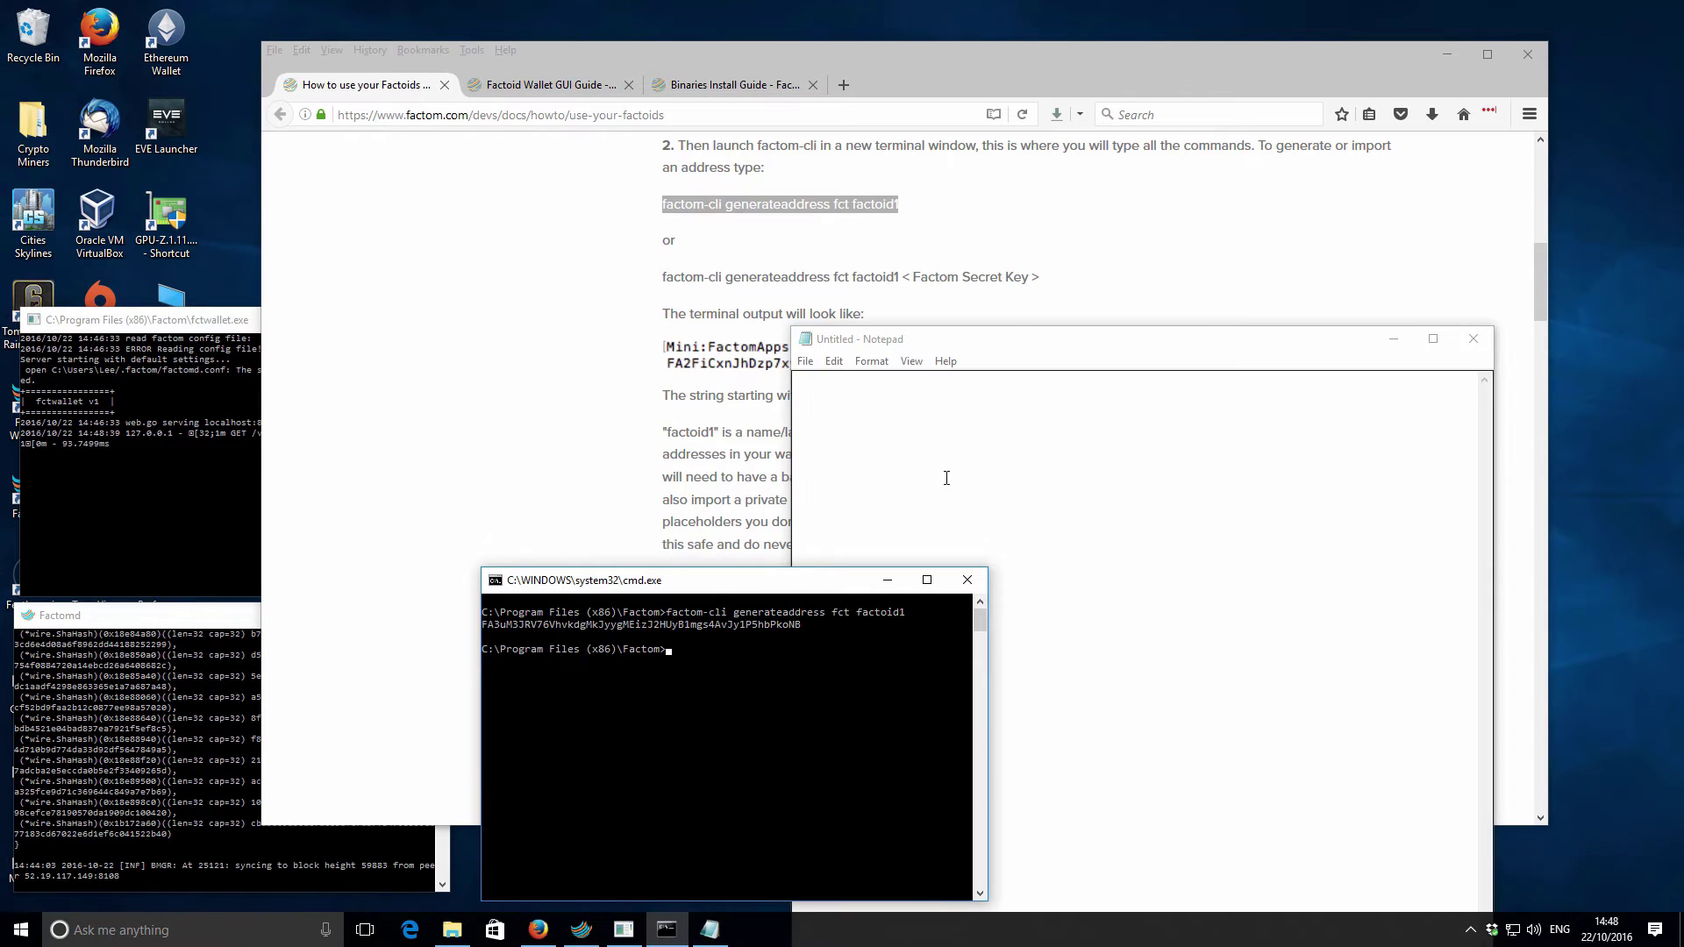
click(946, 478)
key(ctrl+v)
- Check the guide, then select the factoid1 FA address line in the Notepad log
key(alt+Tab)
scroll(910, 451, down, 2)
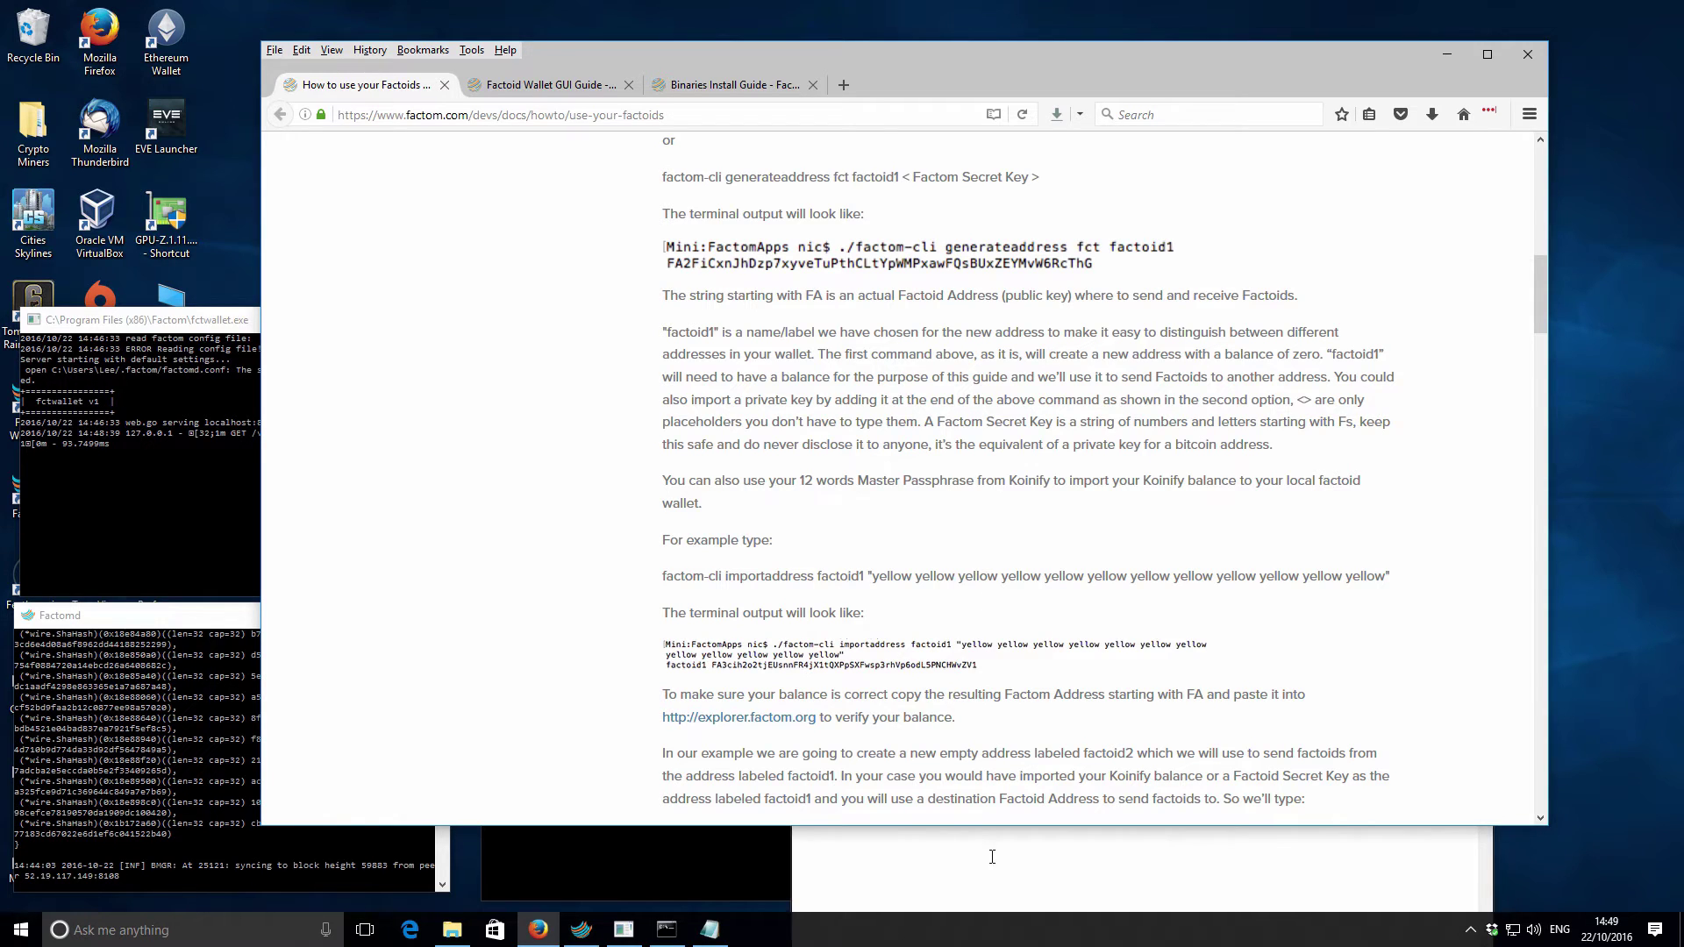
key(alt+Tab)
drag(1168, 413, 798, 412)
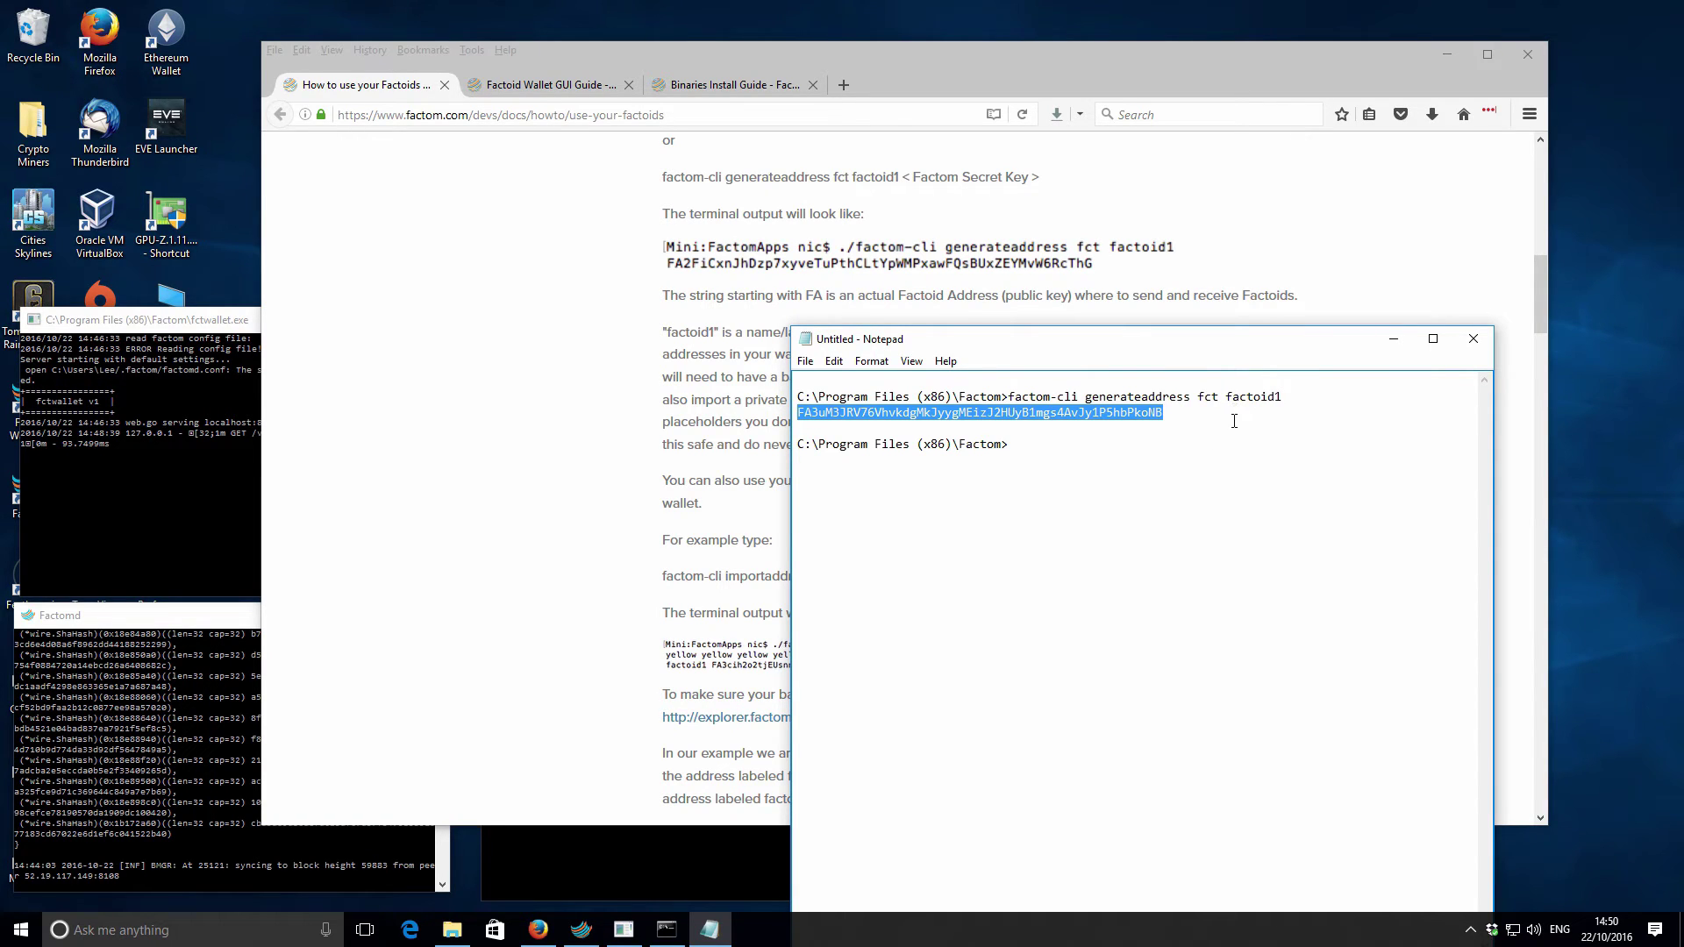
- Recall the previous factom-cli command, edit it into 'factom-cli balances', and run it
click(664, 375)
scroll(710, 382, up, 2)
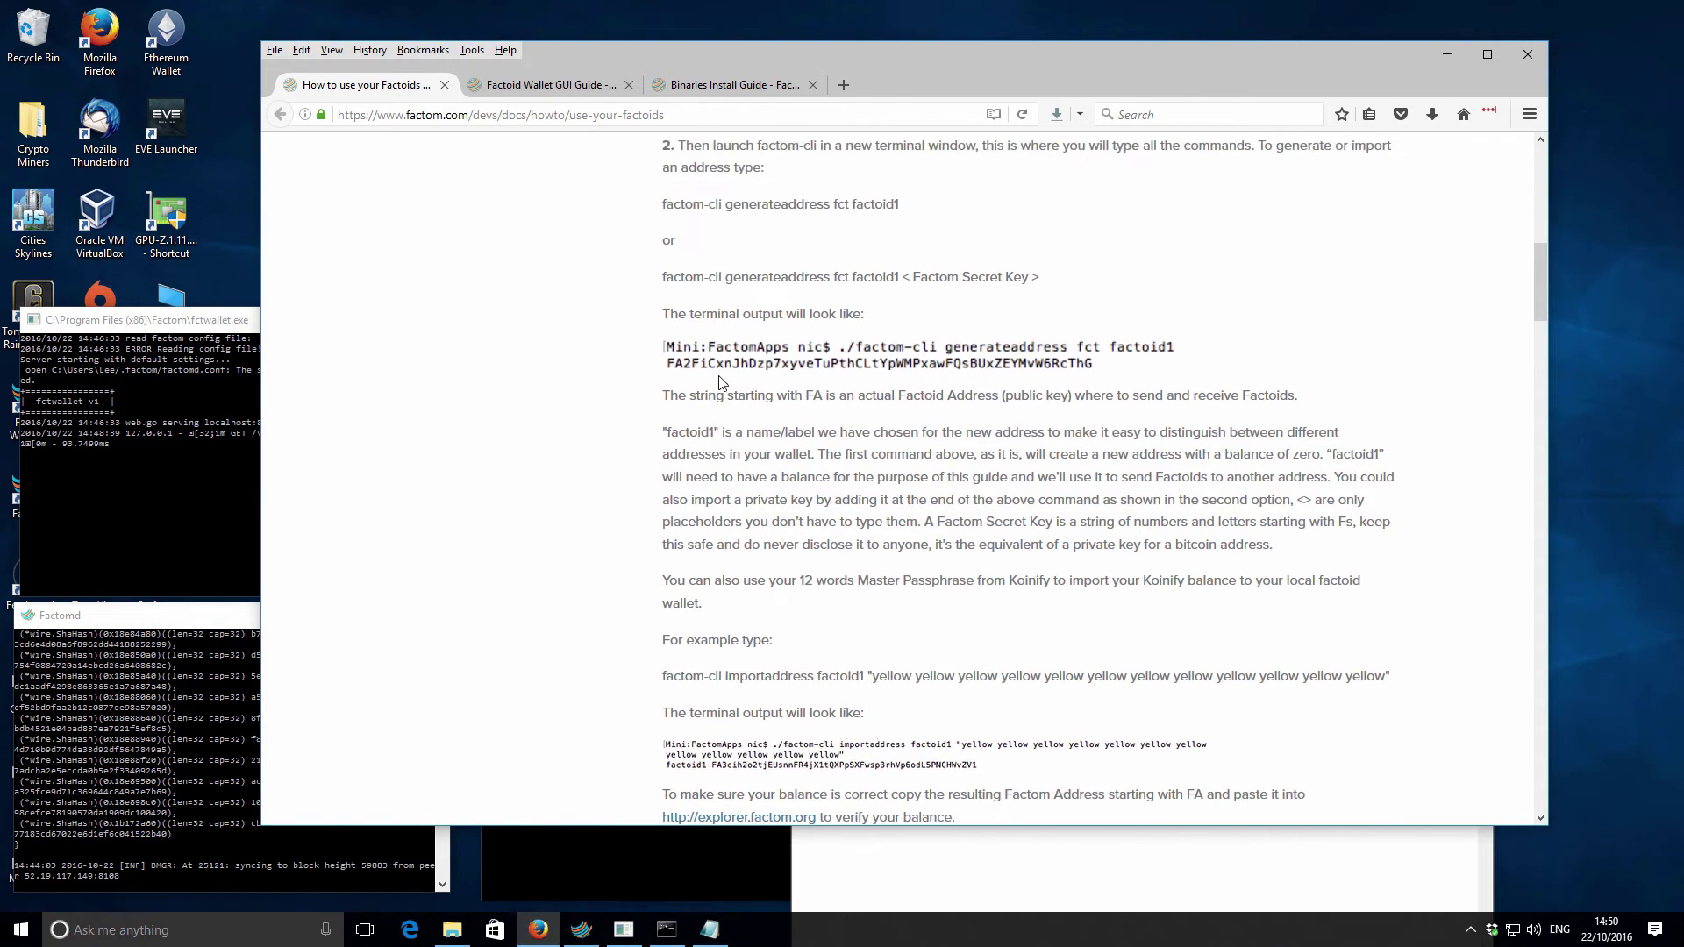
scroll(869, 377, down, 7)
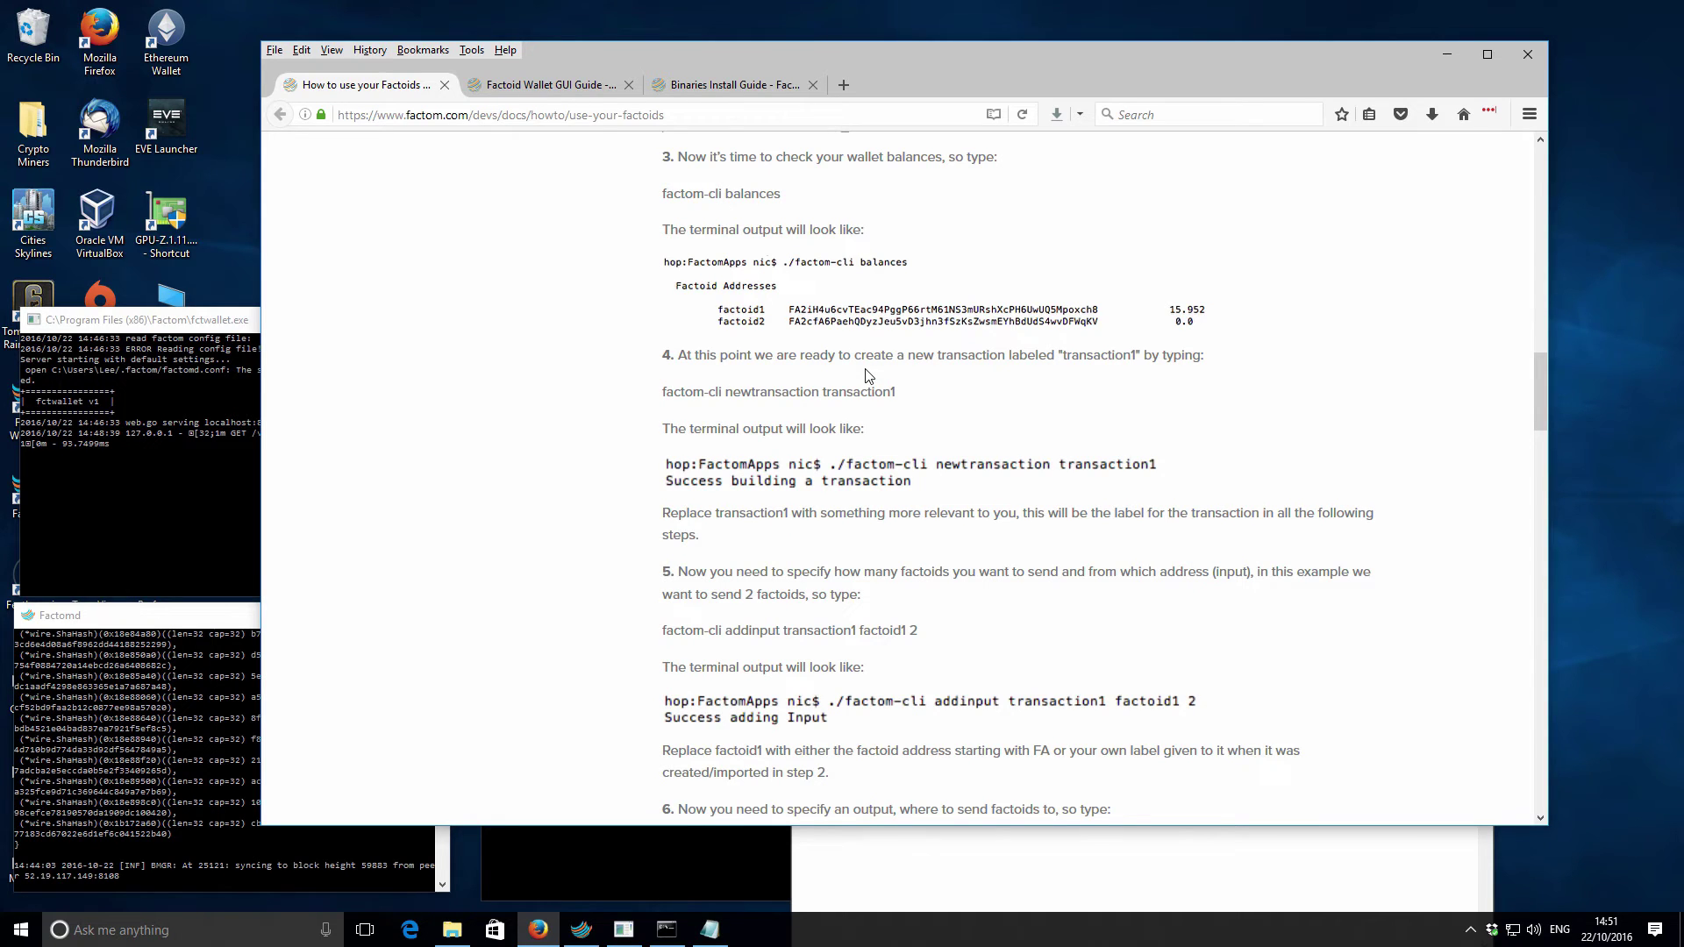
click(163, 474)
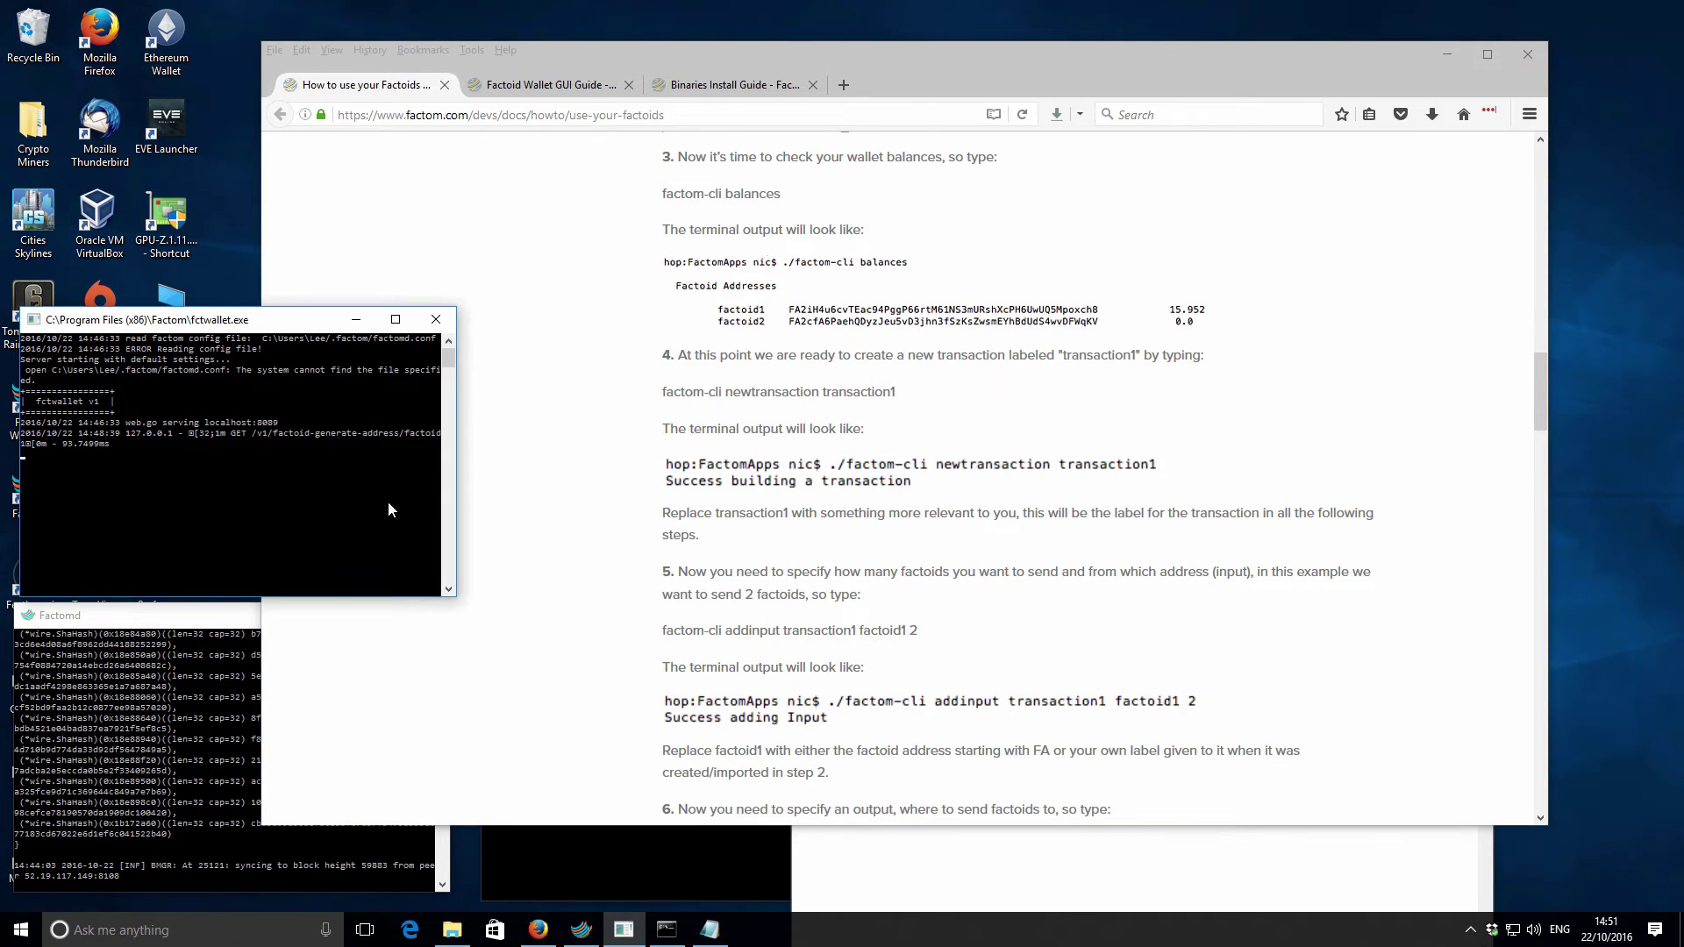
click(667, 930)
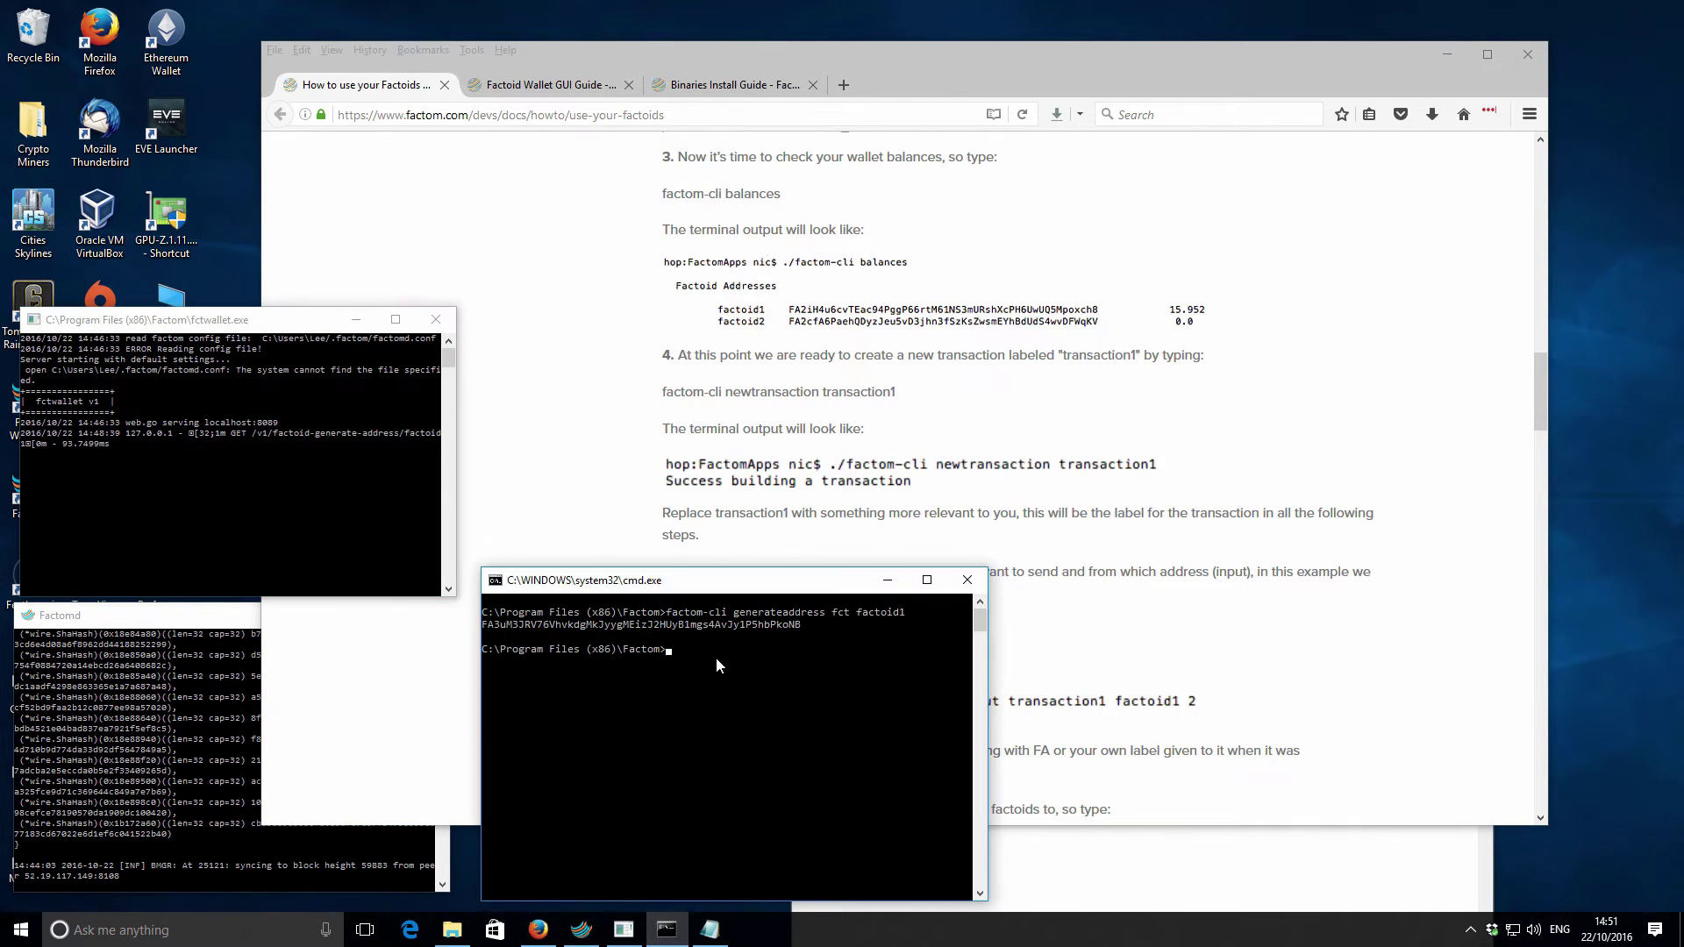
key(Up)
key(BackSpace)
key(BackSpace)
key(BackSpace)
key(BackSpace)
key(BackSpace)
key(BackSpace)
key(BackSpace)
key(BackSpace)
key(BackSpace)
key(BackSpace)
key(BackSpace)
key(BackSpace)
key(BackSpace)
key(BackSpace)
key(BackSpace)
key(BackSpace)
key(BackSpace)
key(BackSpace)
key(BackSpace)
key(BackSpace)
key(BackSpace)
key(BackSpace)
text(balances)
key(Return)
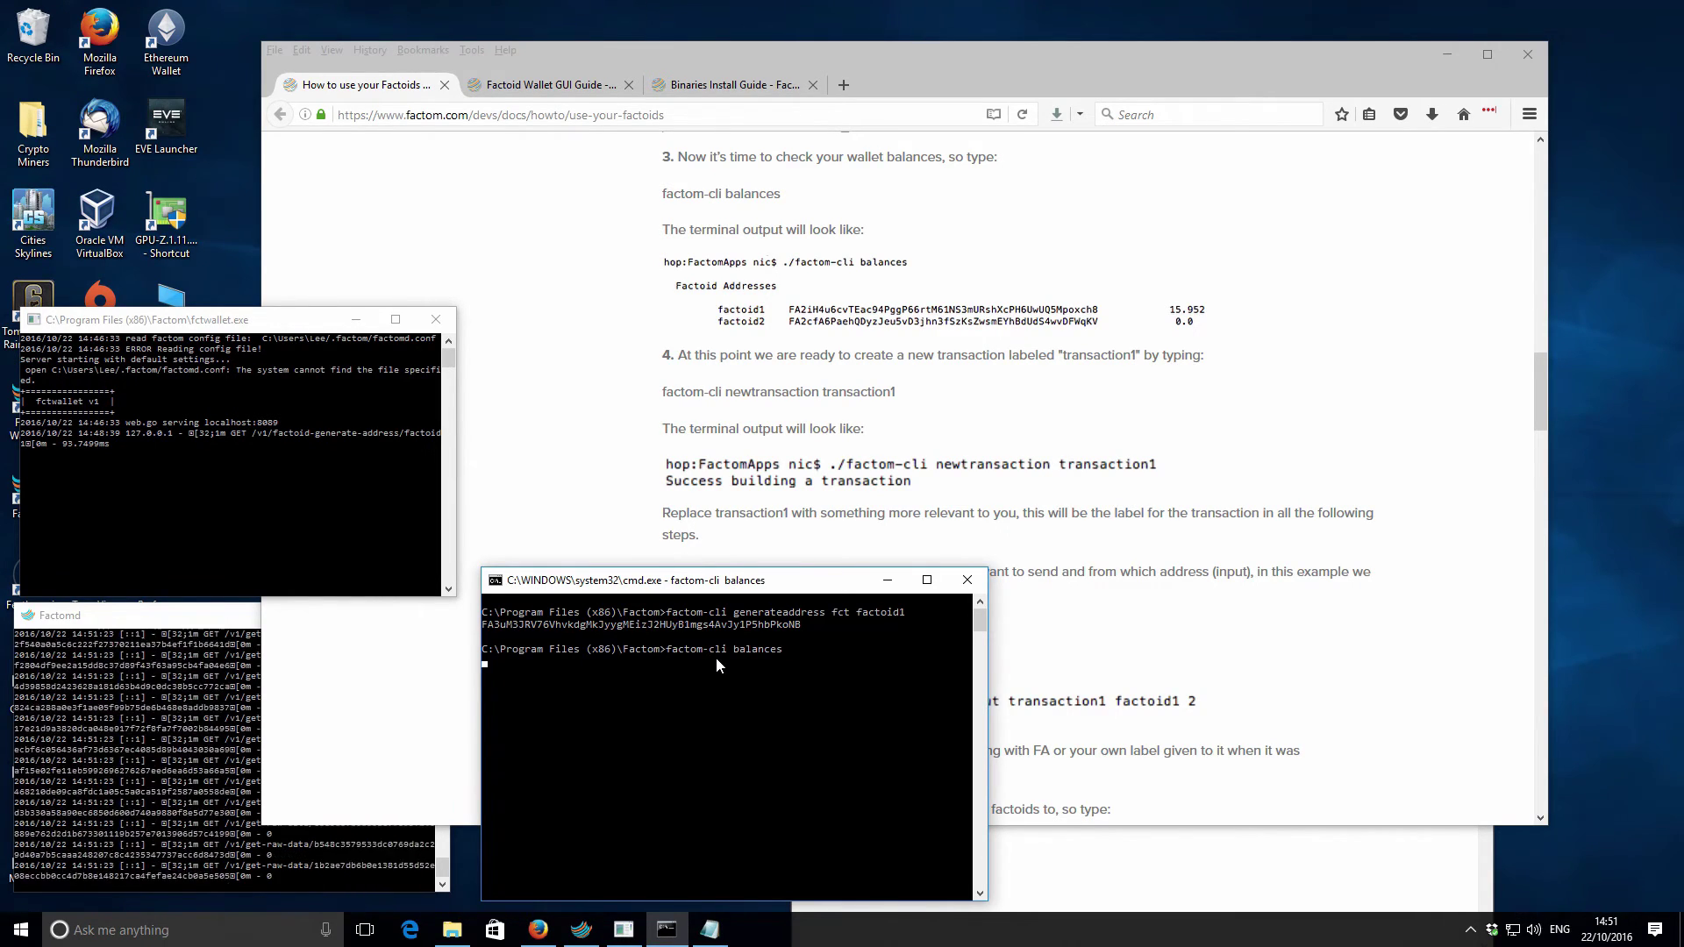
- Wait for the balances listing showing factoid1 with a balance of 0.0
click(250, 628)
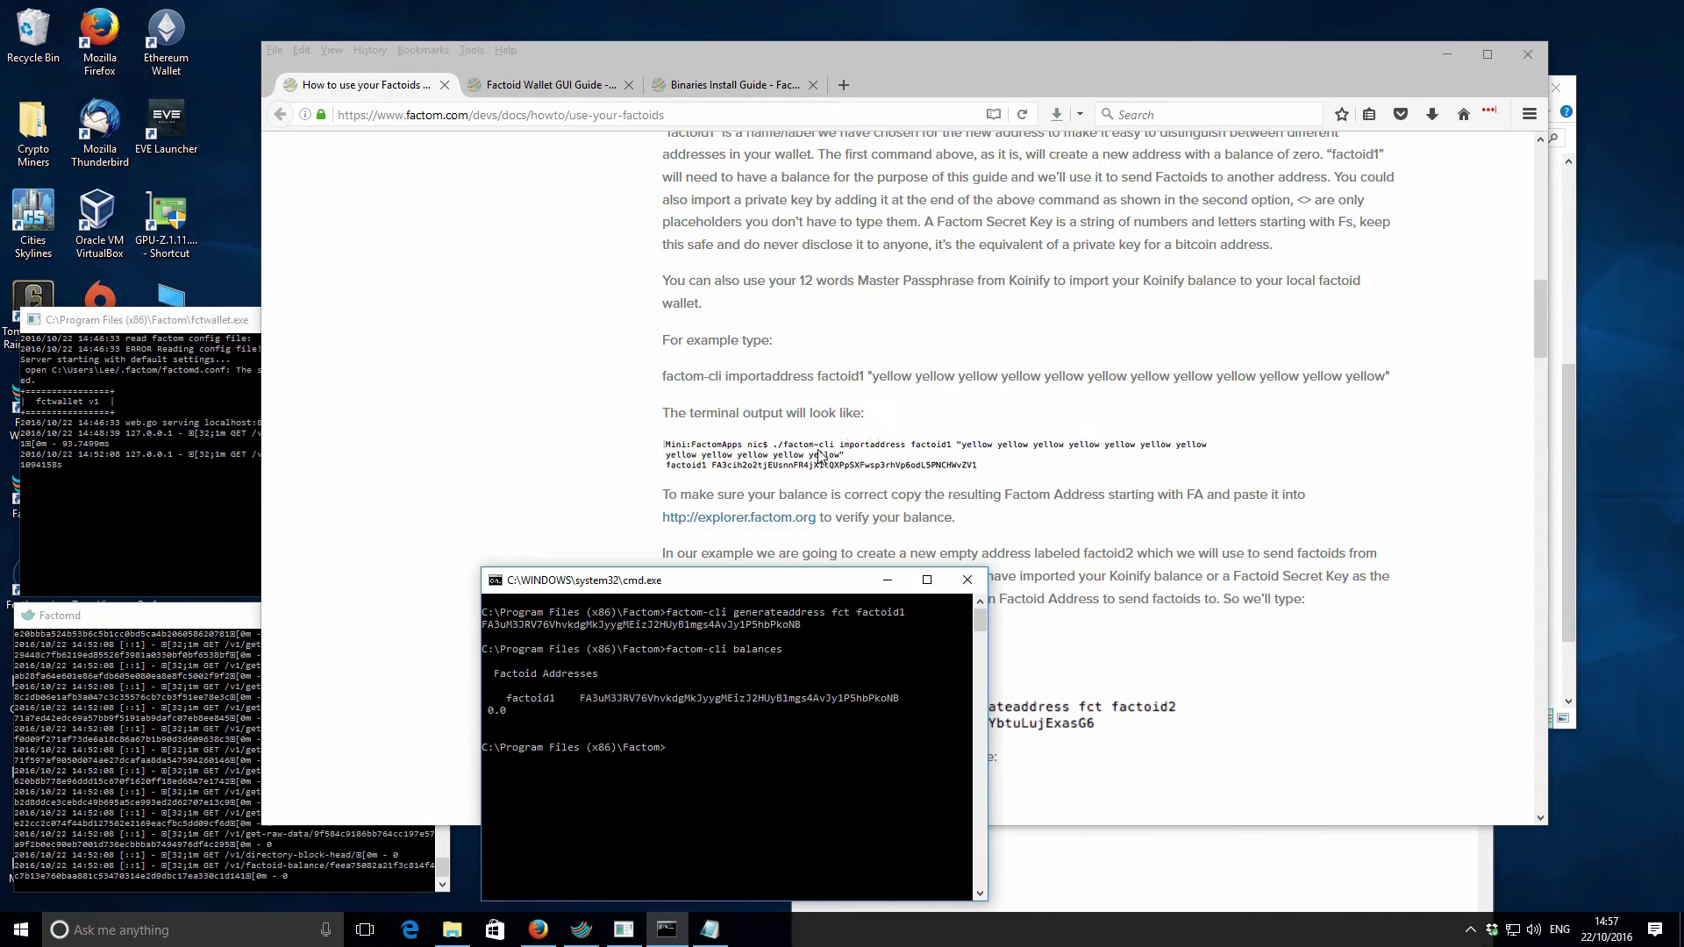
- Copy the 'factom-cli importaddress factoid2' example and its passphrase from the guide into Command Prompt
drag(664, 376, 870, 376)
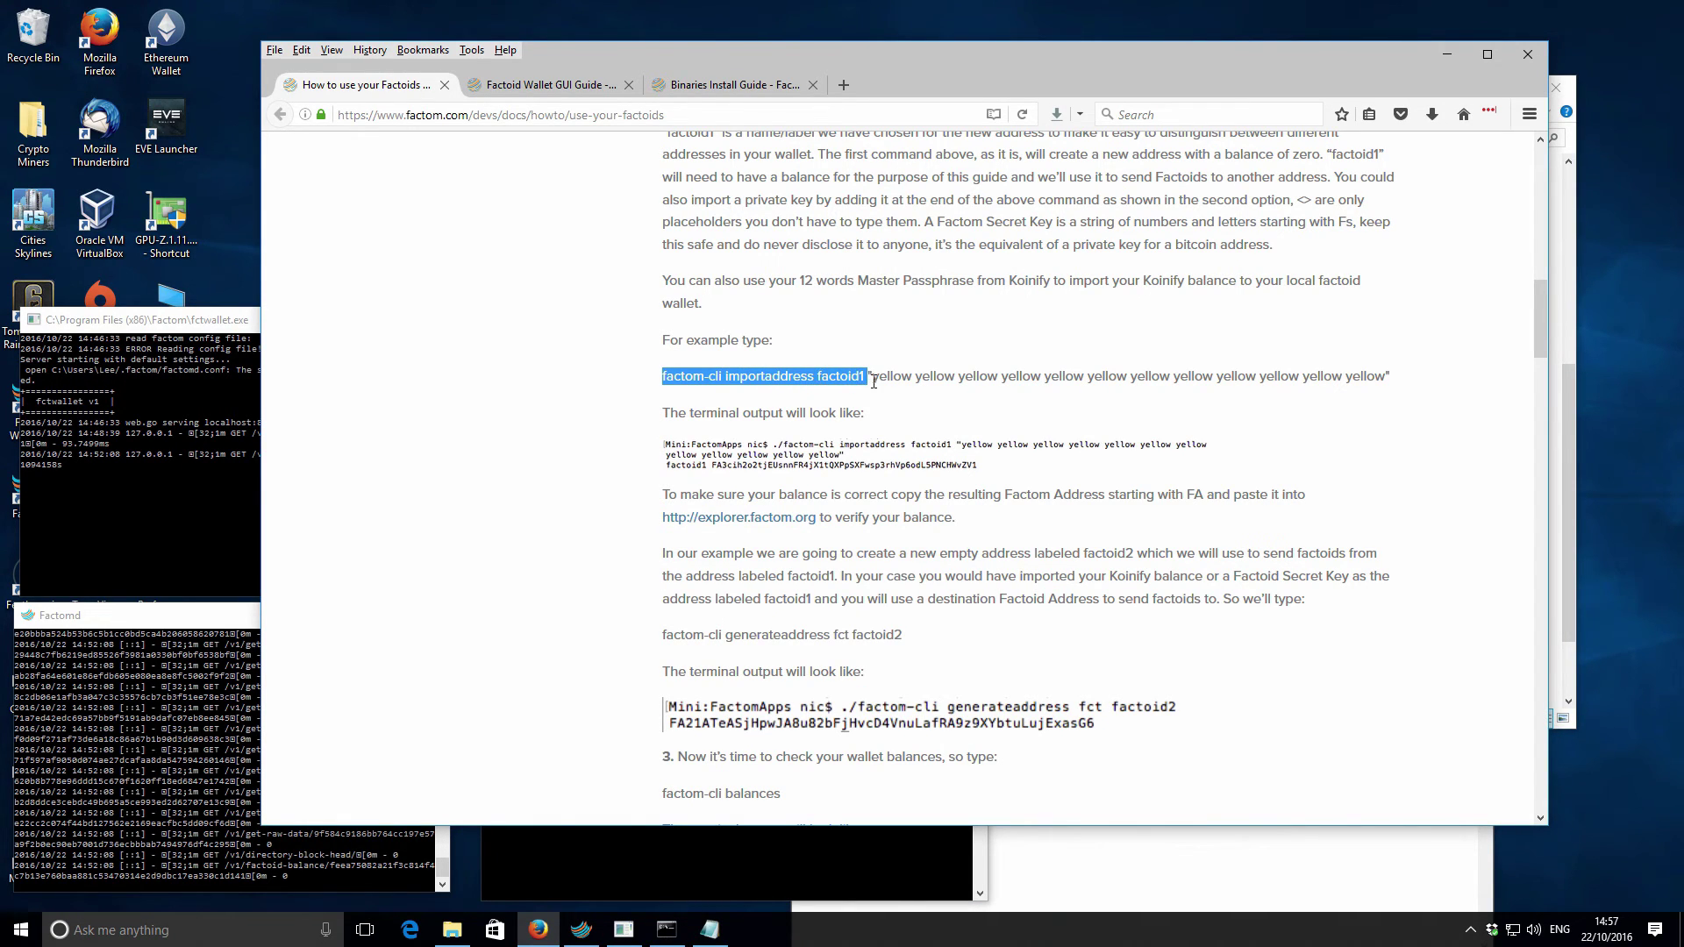
drag(871, 376, 1388, 376)
click(1385, 376)
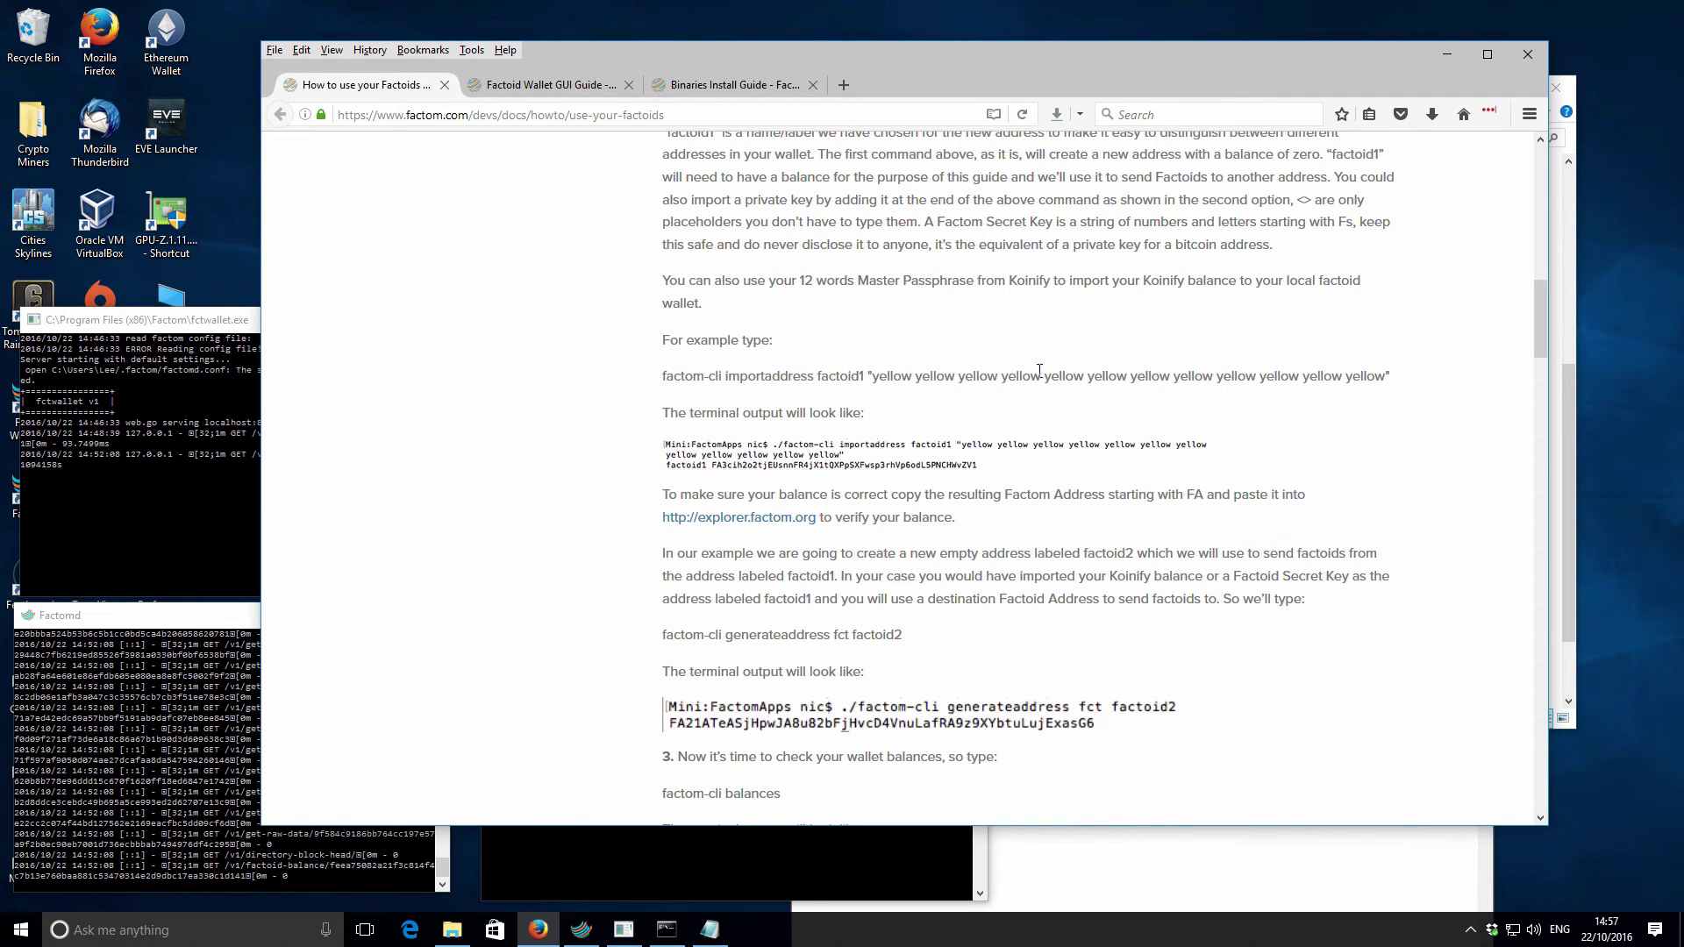
click(717, 840)
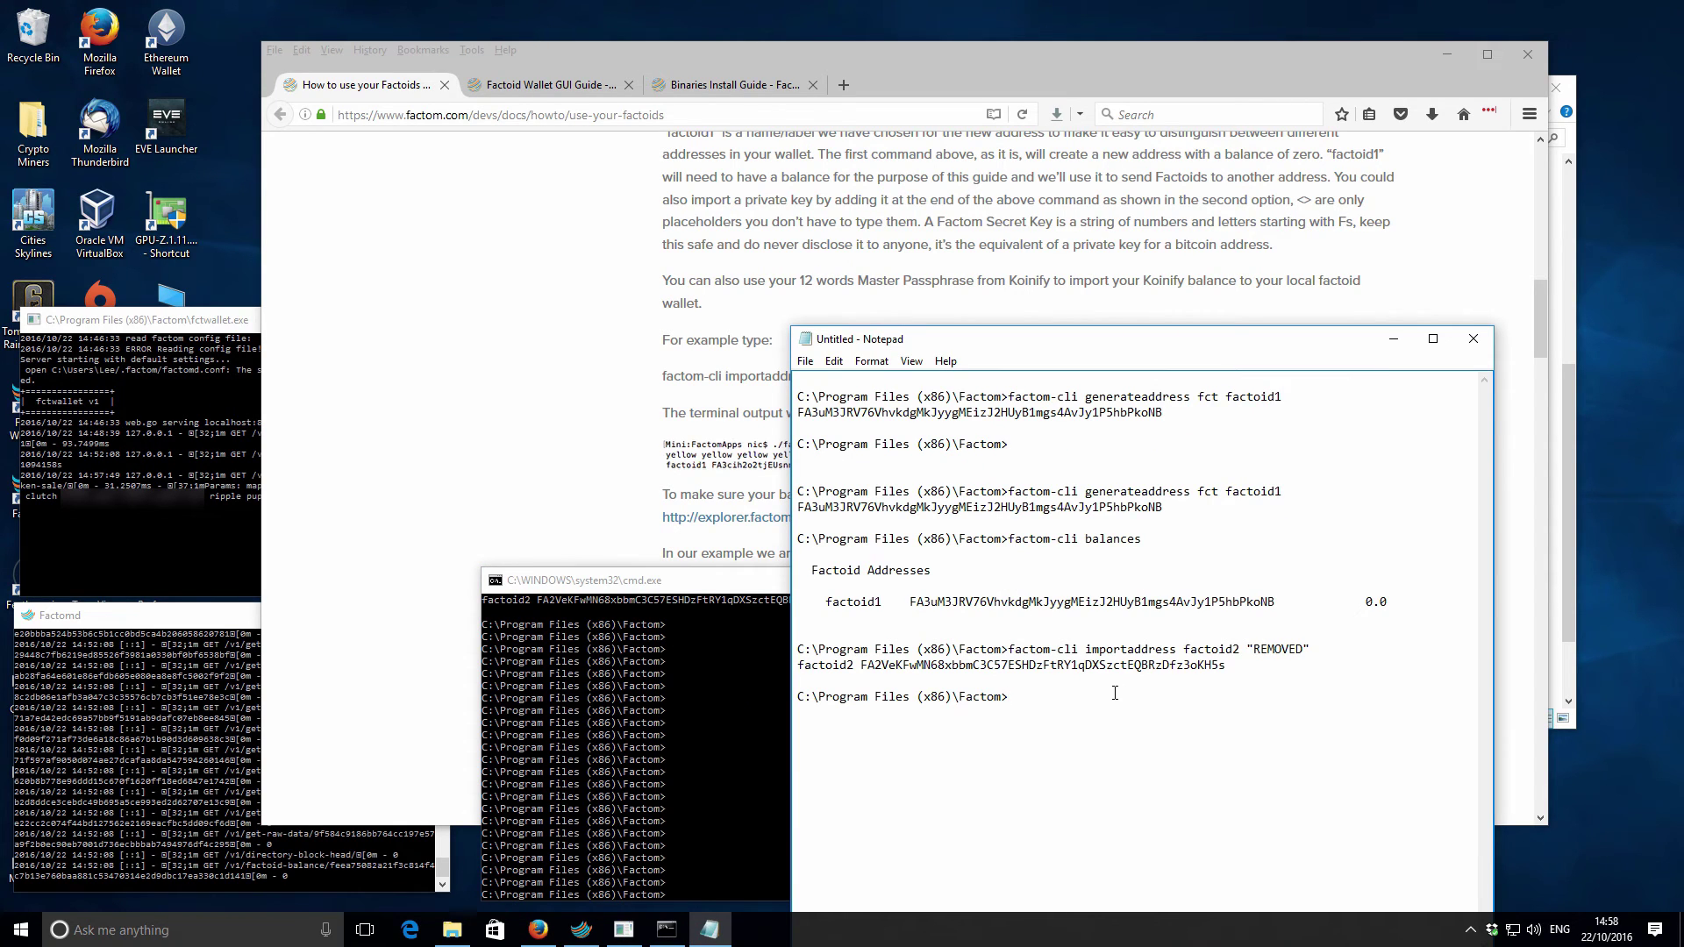
- Check the factoid2 address and importaddress command lines in the Notepad log
click(659, 588)
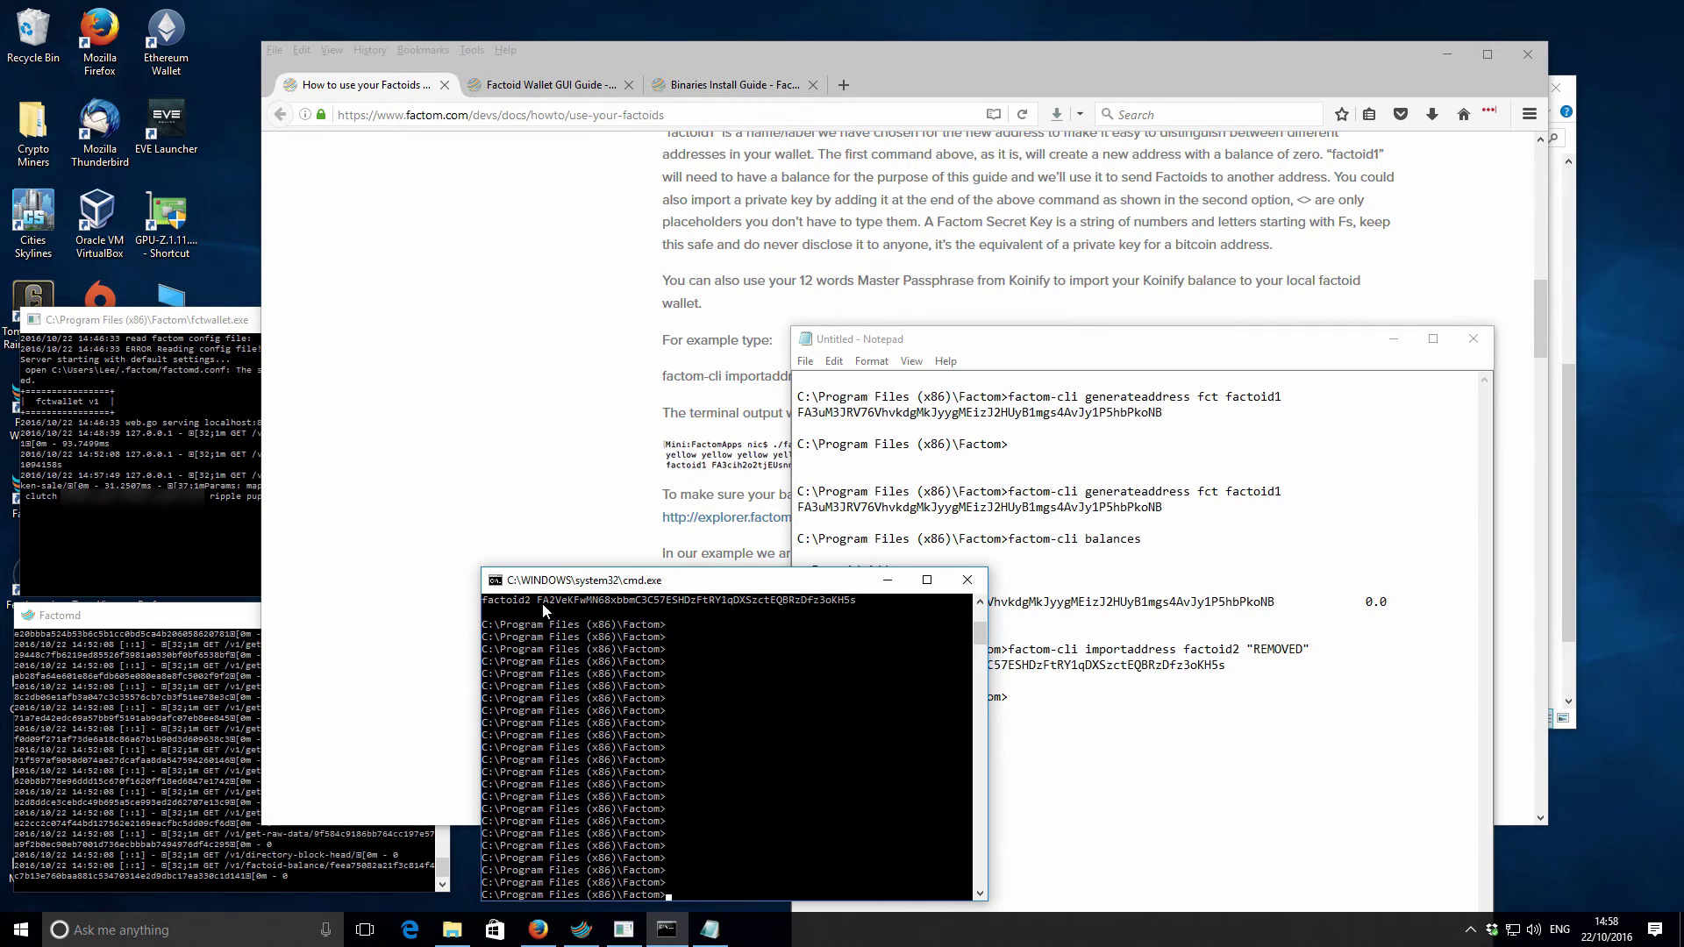
click(1104, 685)
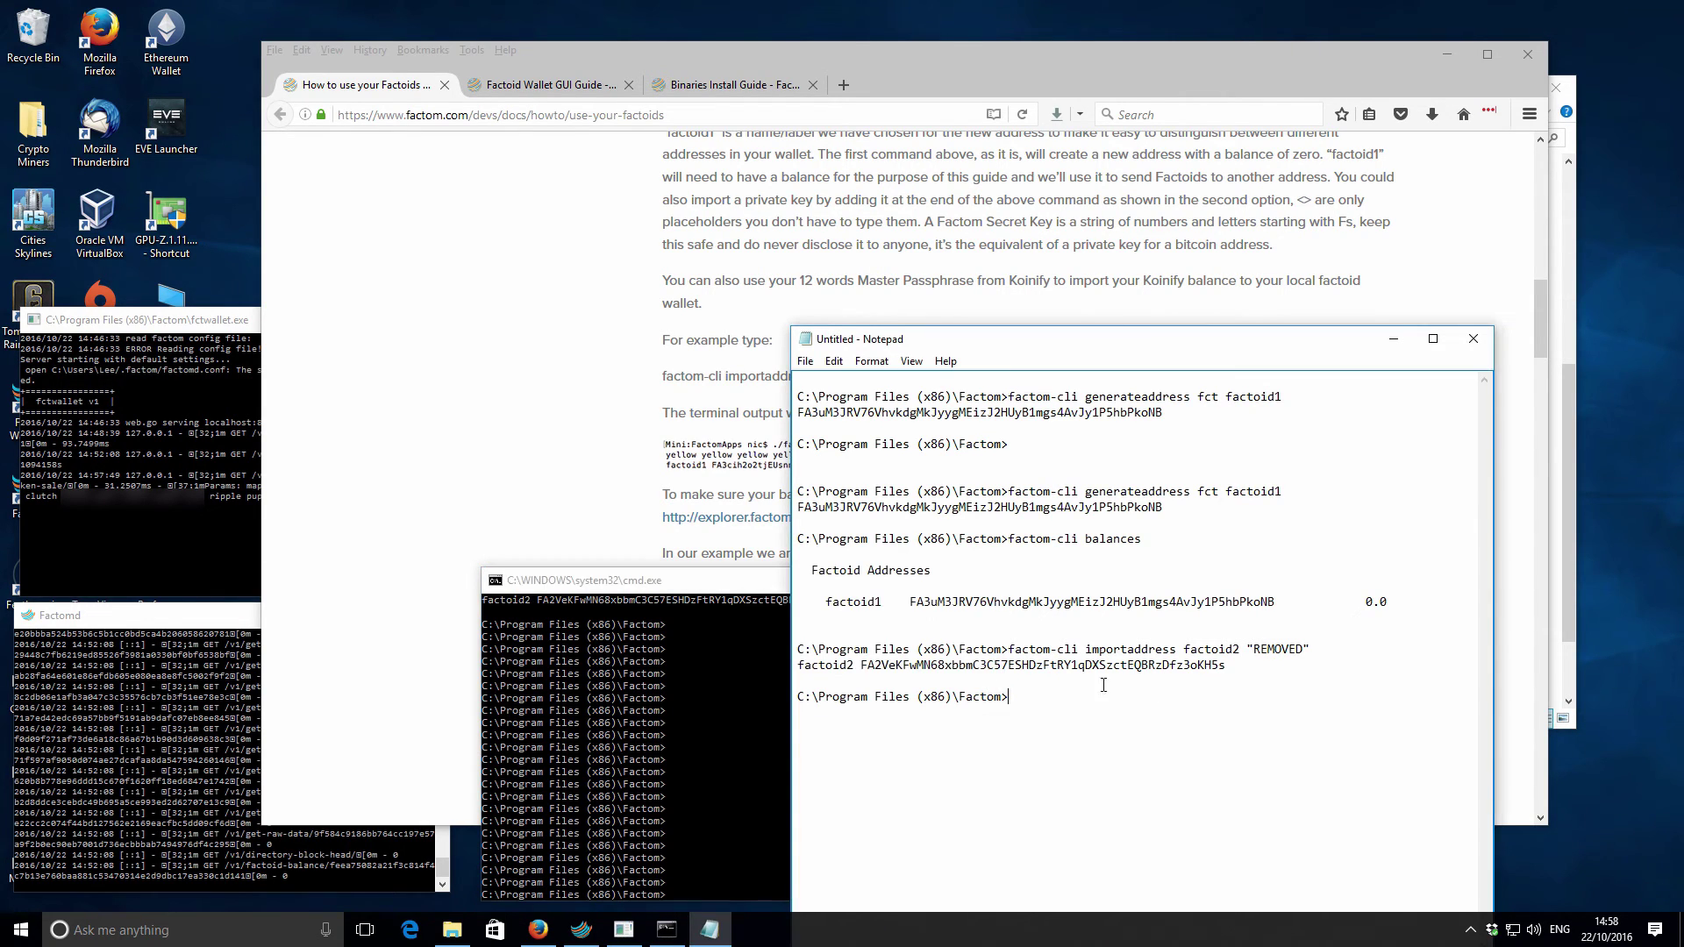
drag(860, 666, 1226, 667)
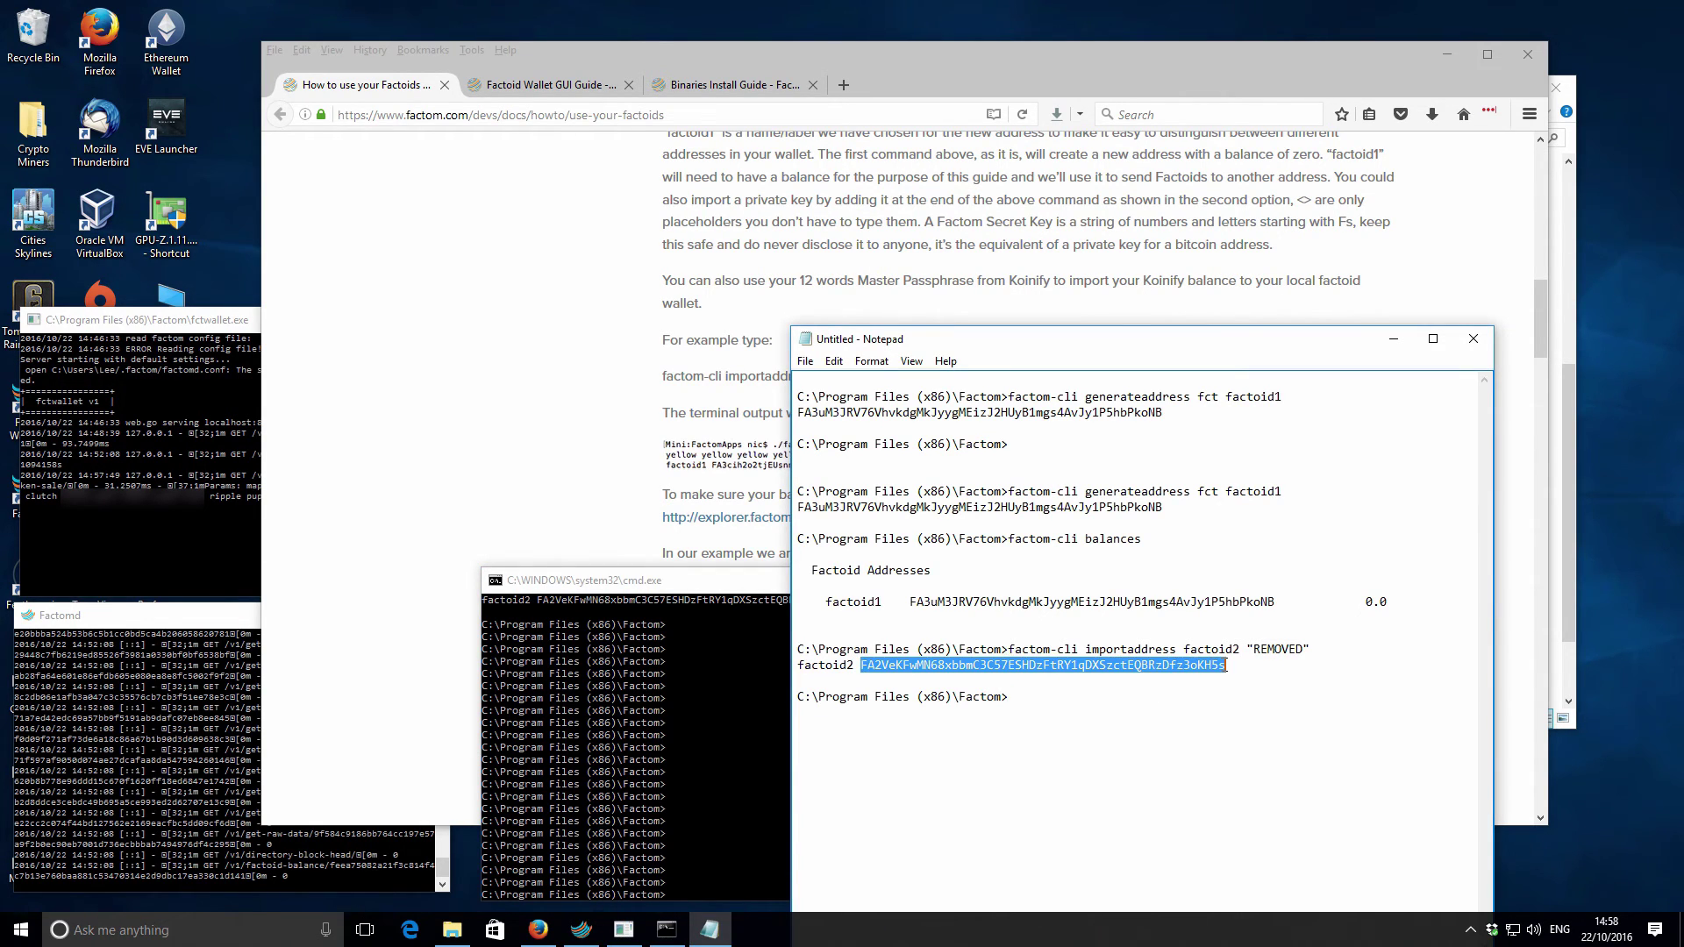
click(1137, 677)
drag(1009, 649, 1304, 646)
click(1257, 654)
click(1283, 669)
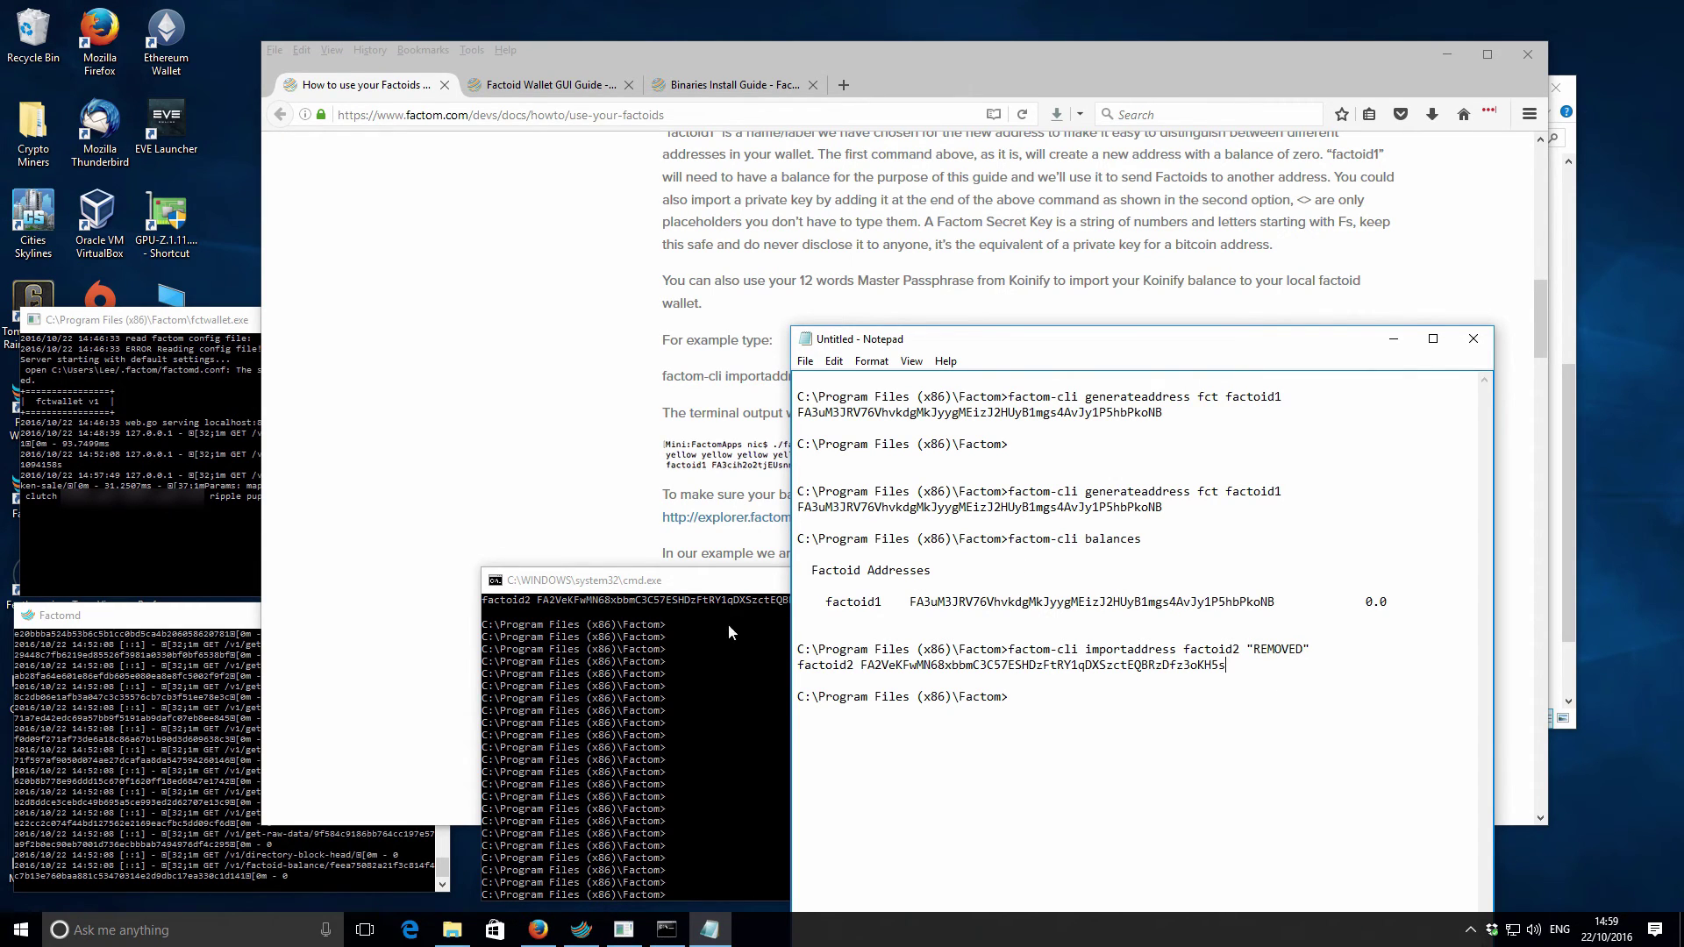
- Switch between Command Prompt and Notepad, then return to the factom.com guide in Firefox
click(725, 761)
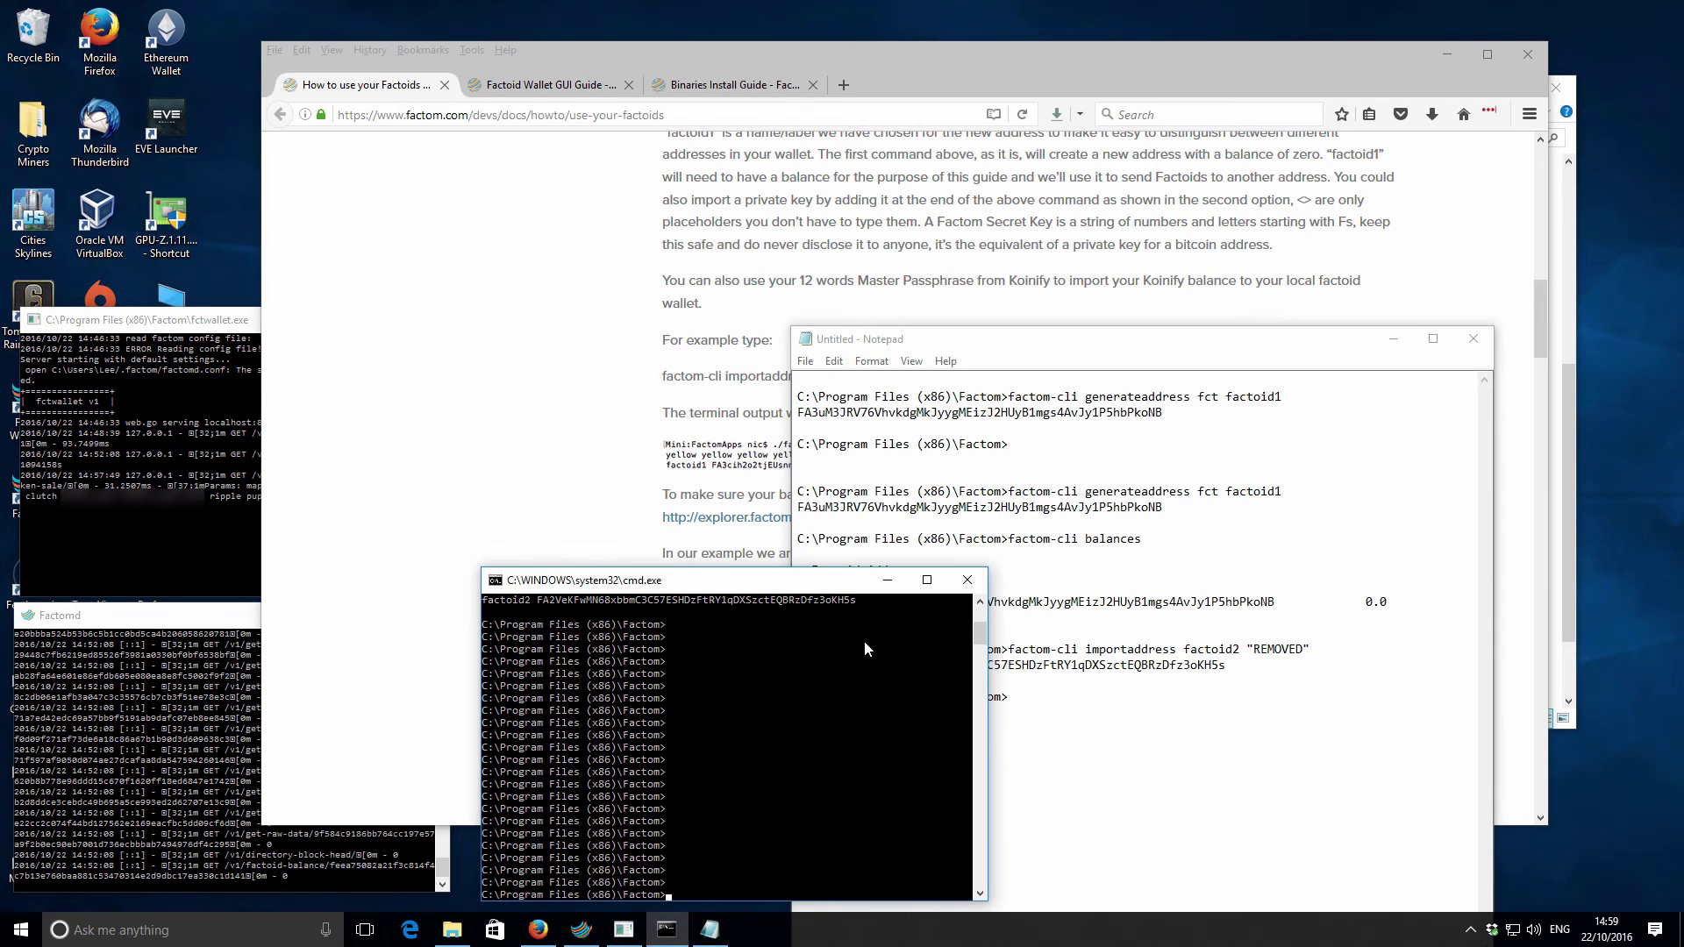
click(1000, 681)
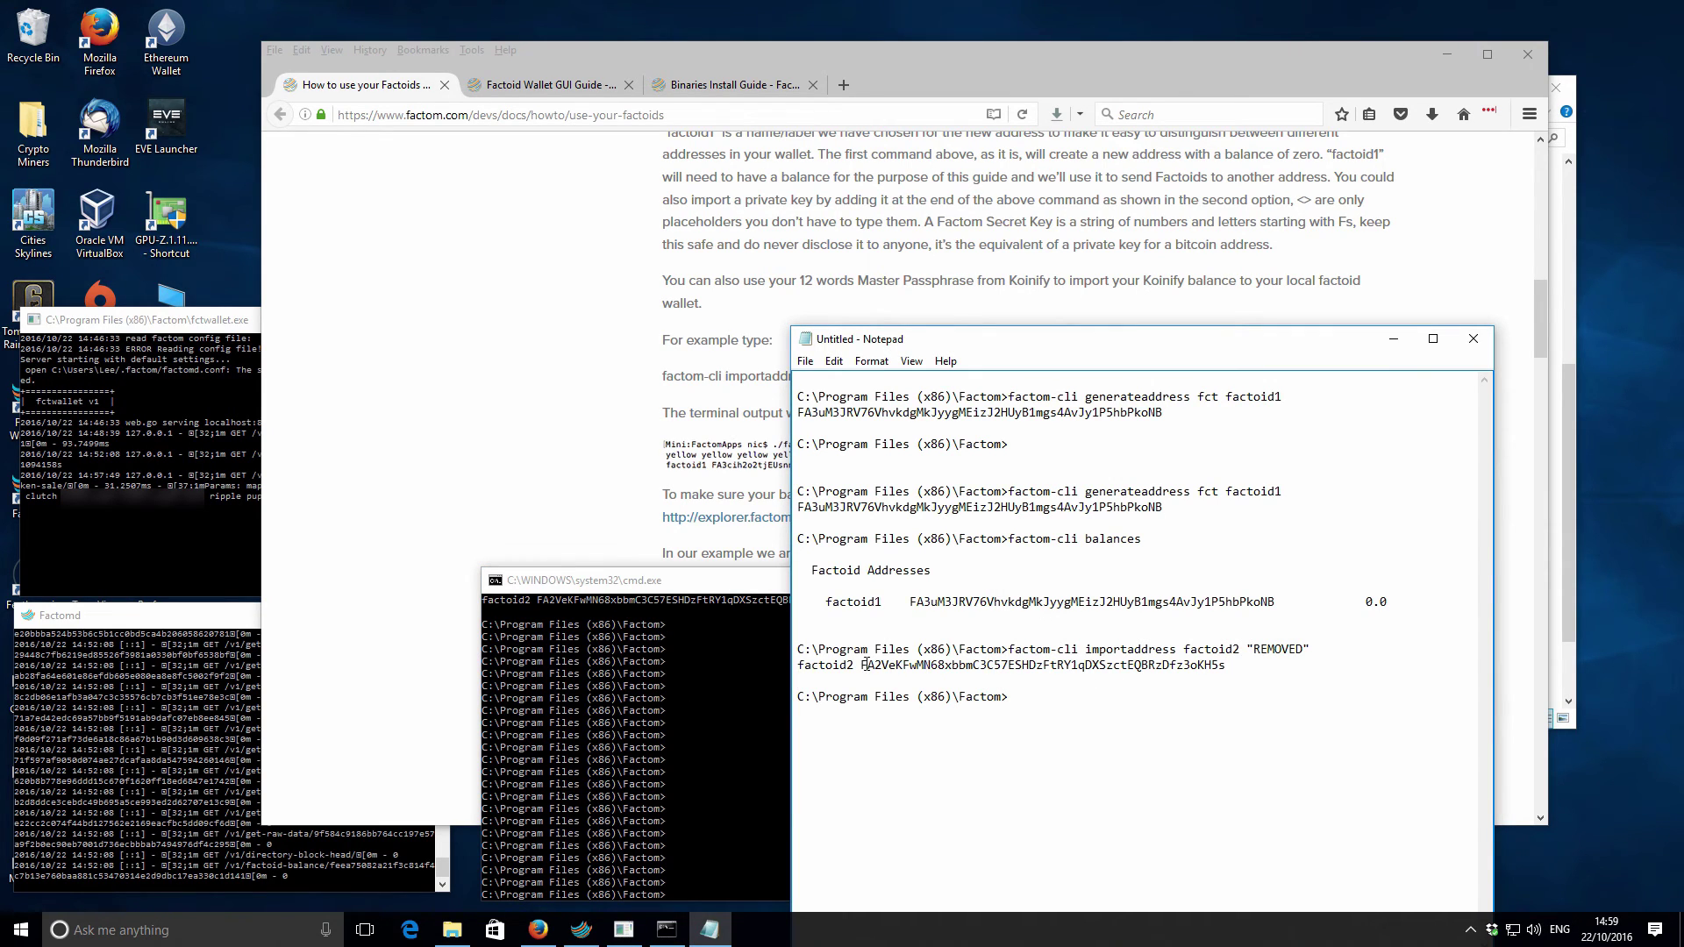
click(694, 718)
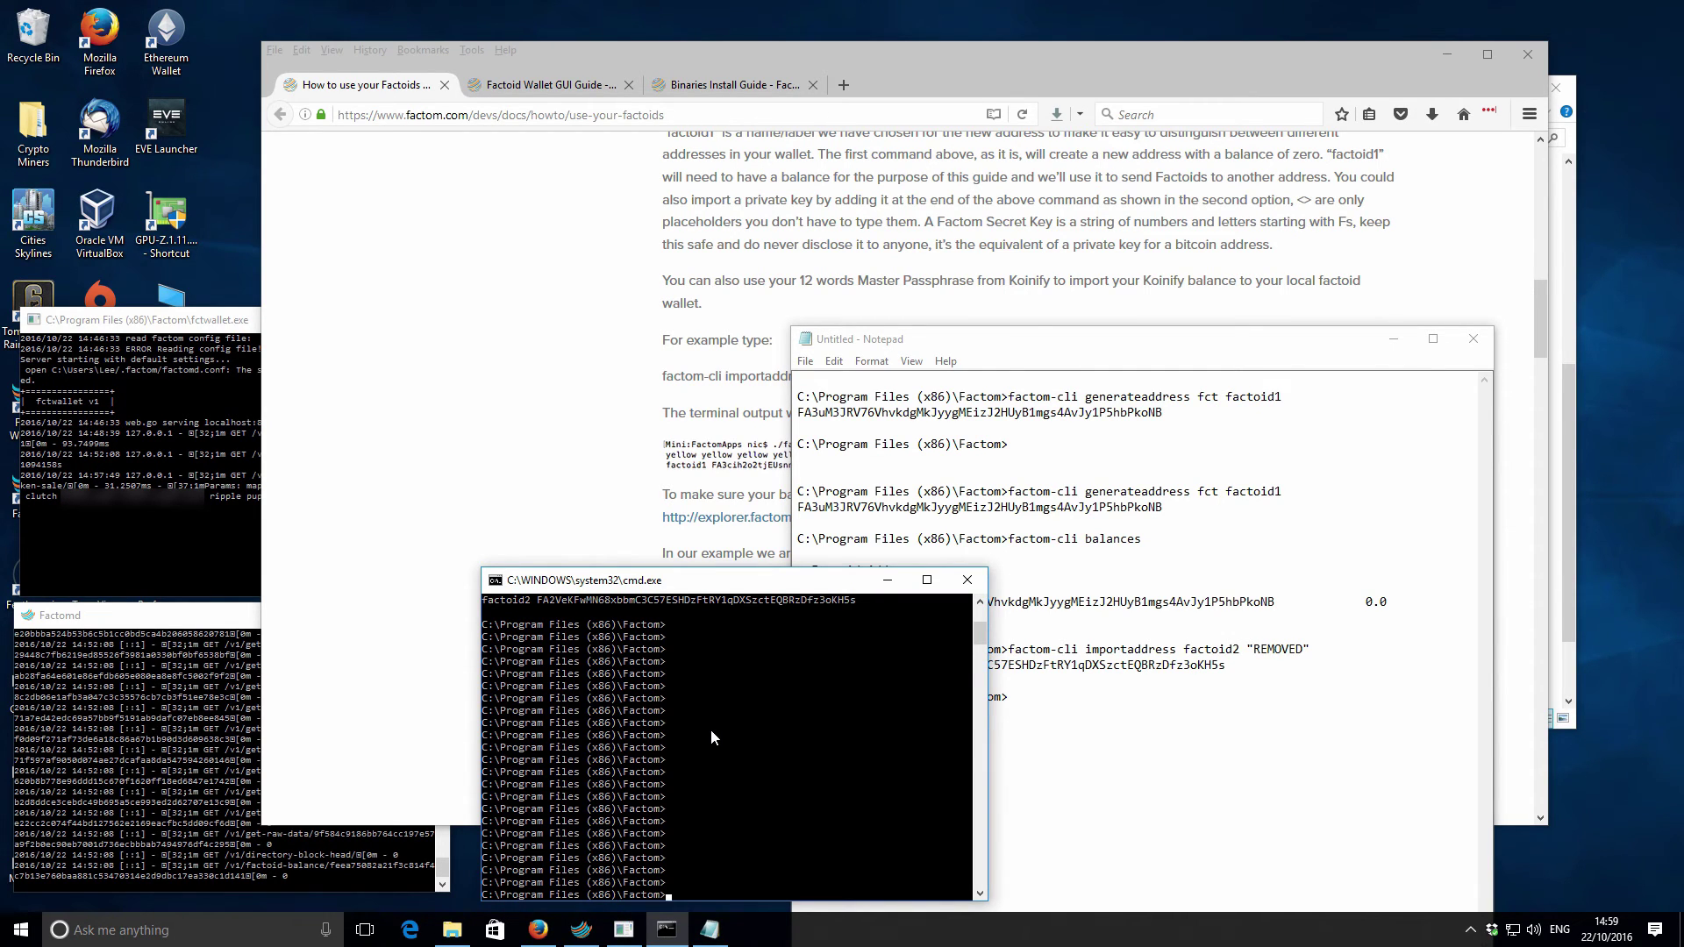
click(592, 280)
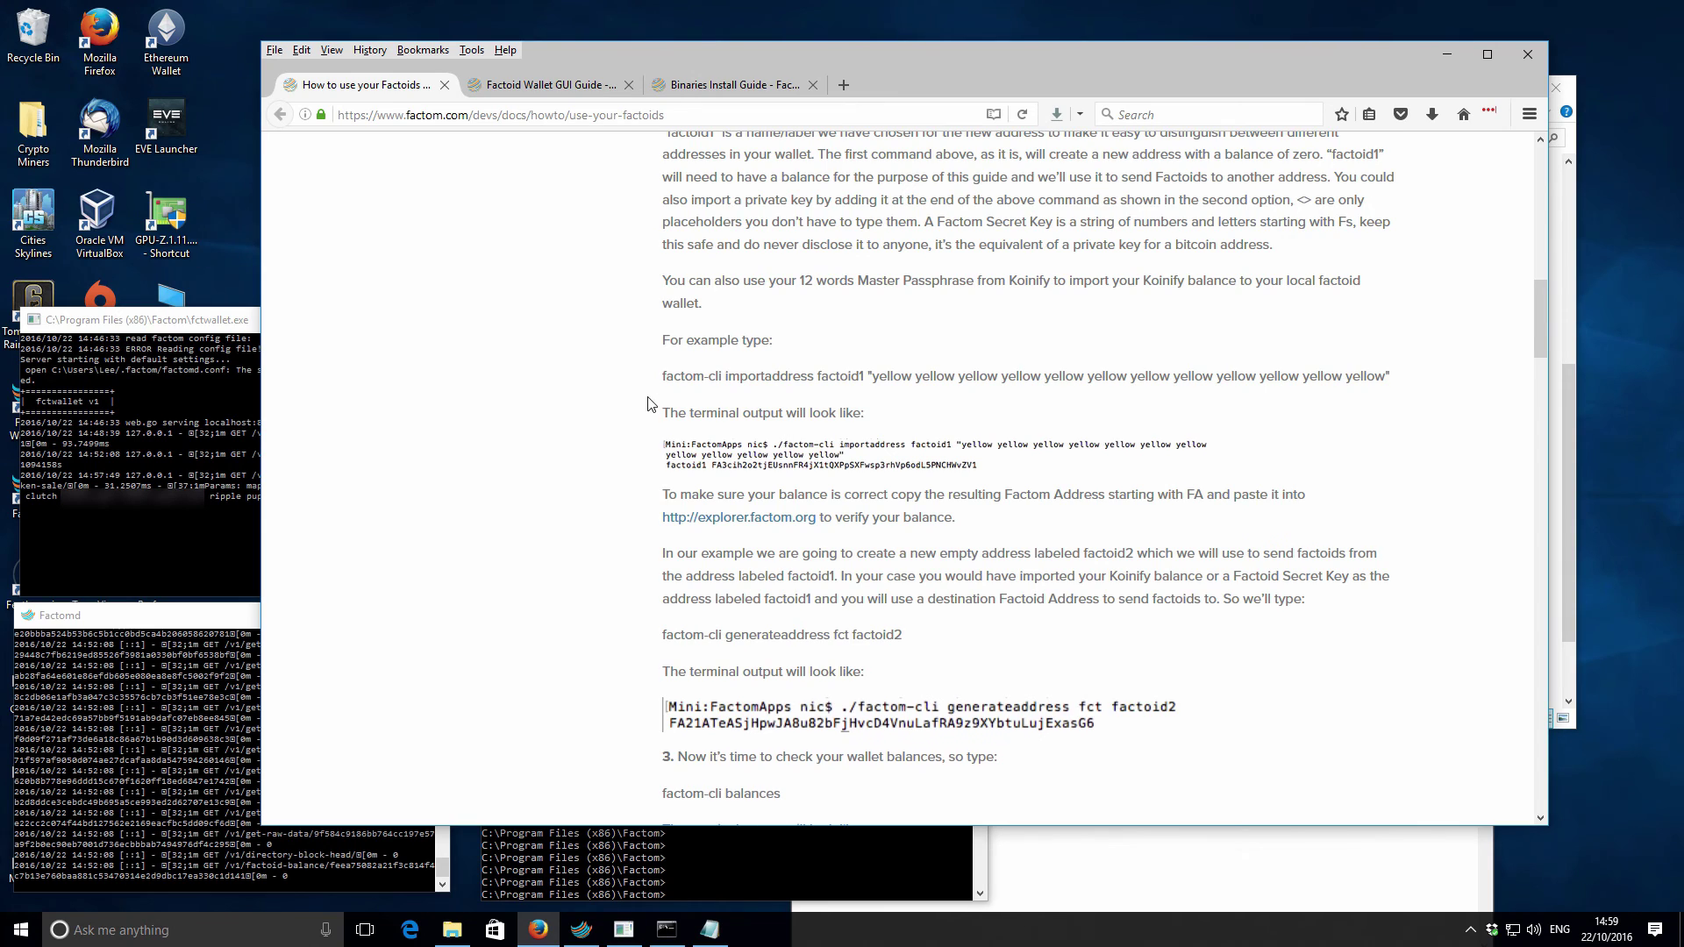
- Copy 'factom-cli balances' from the guide and run it in Command Prompt
scroll(651, 404, down, 4)
drag(662, 595, 787, 595)
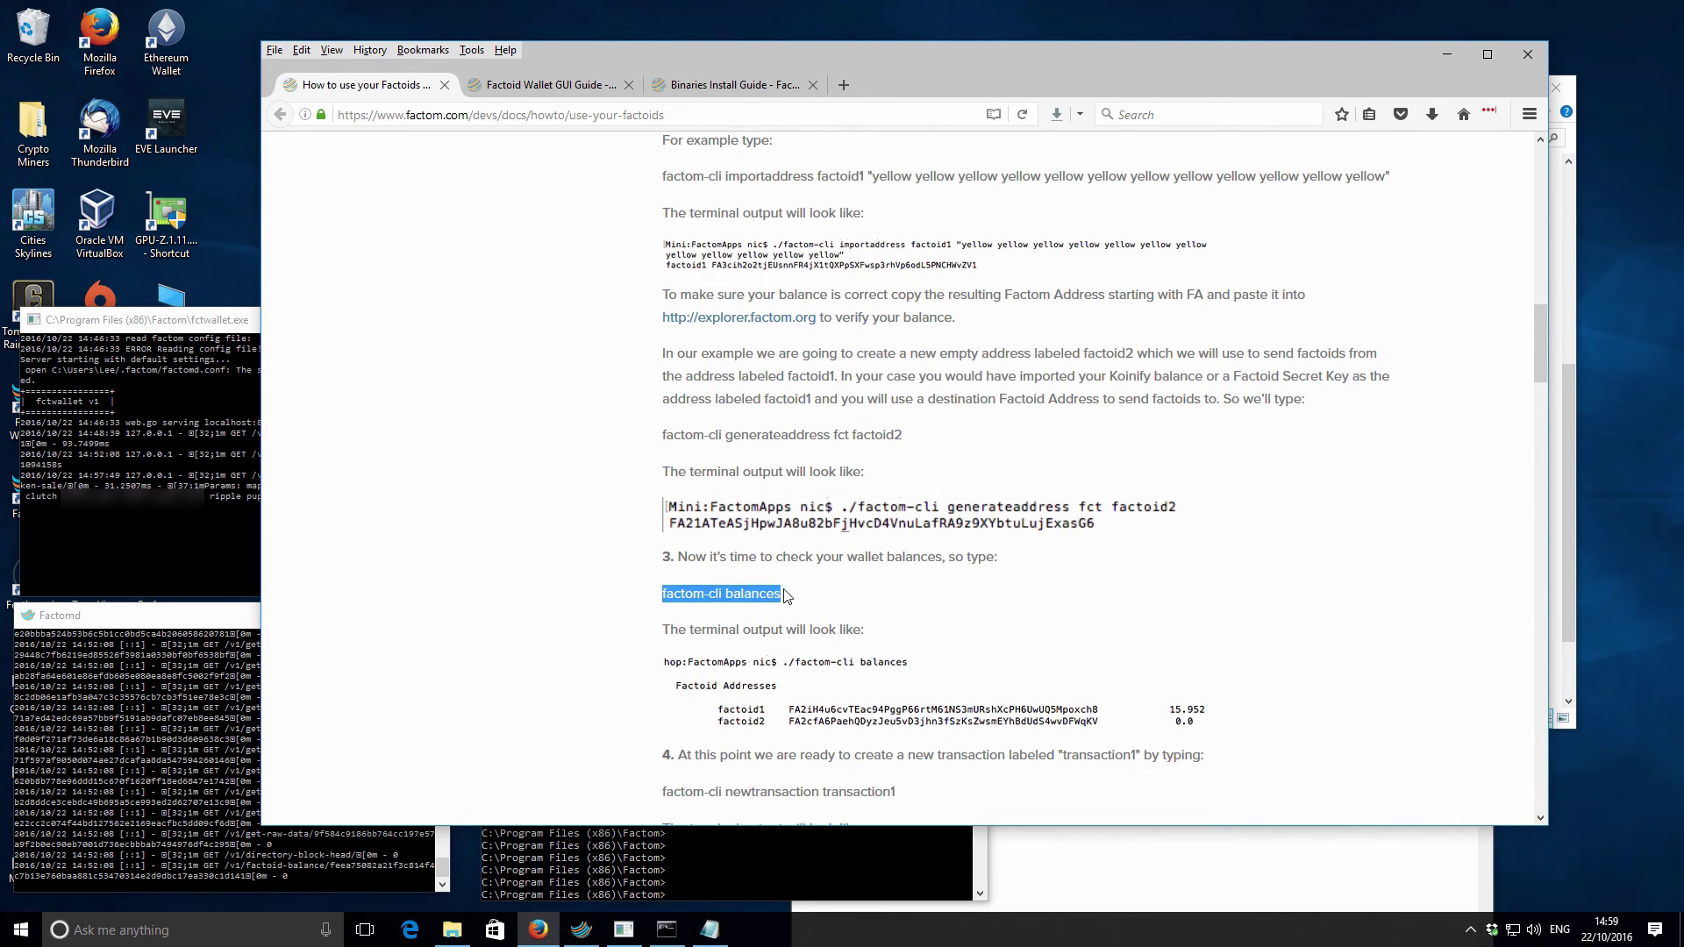
click(752, 858)
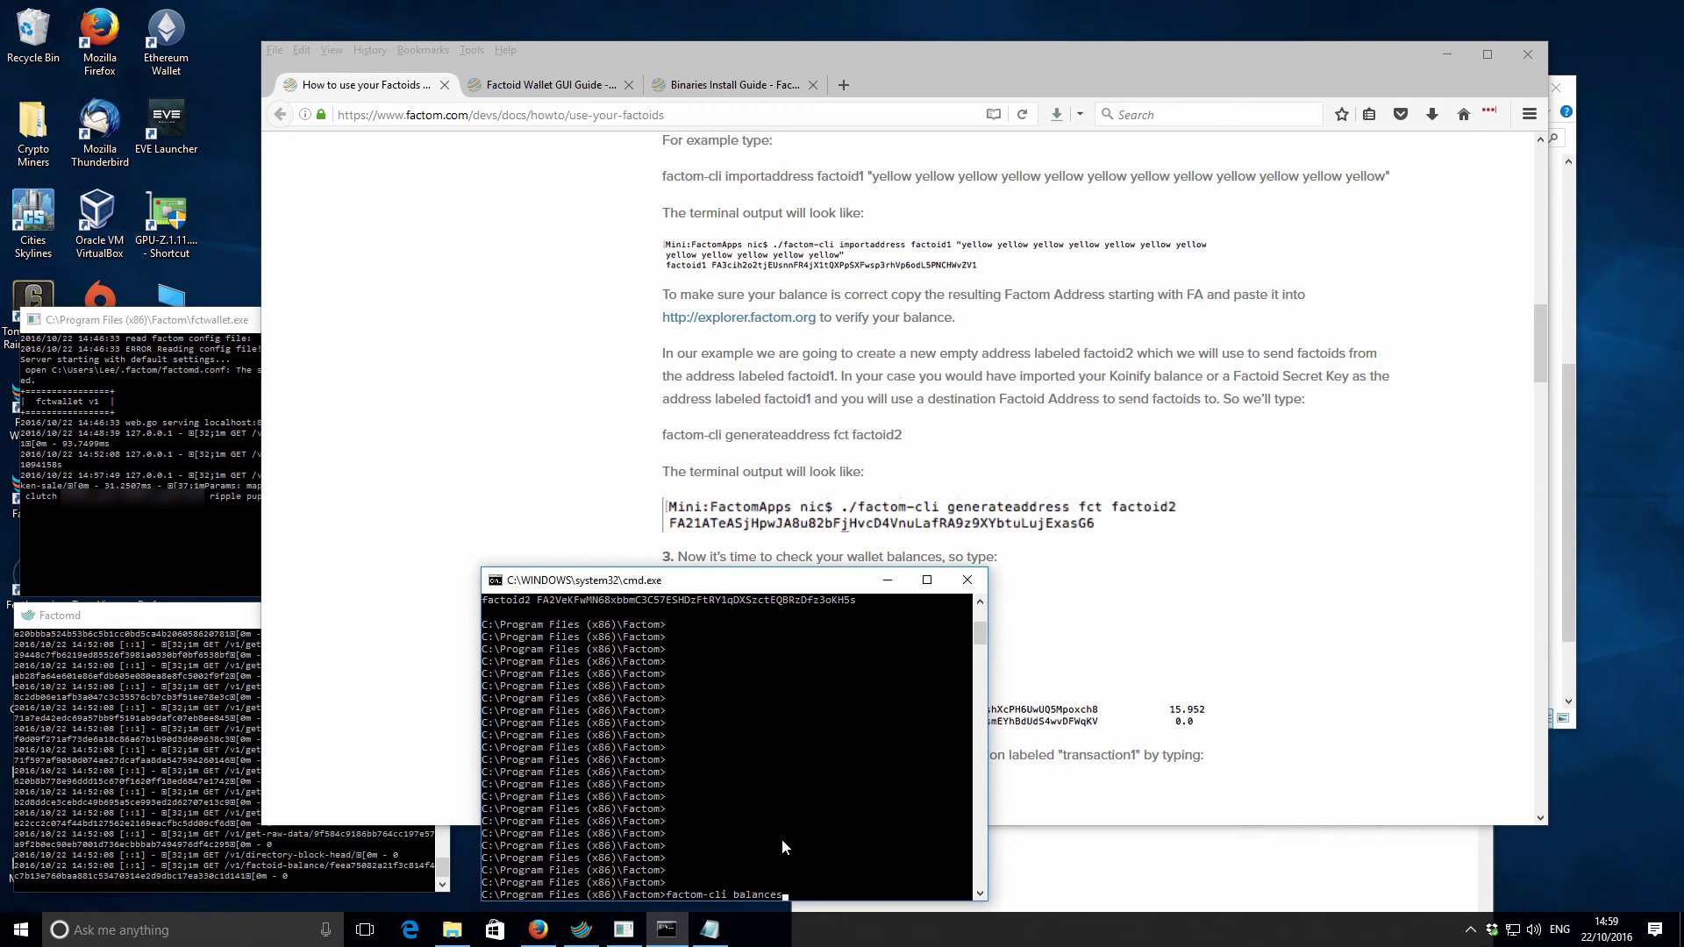
key(Return)
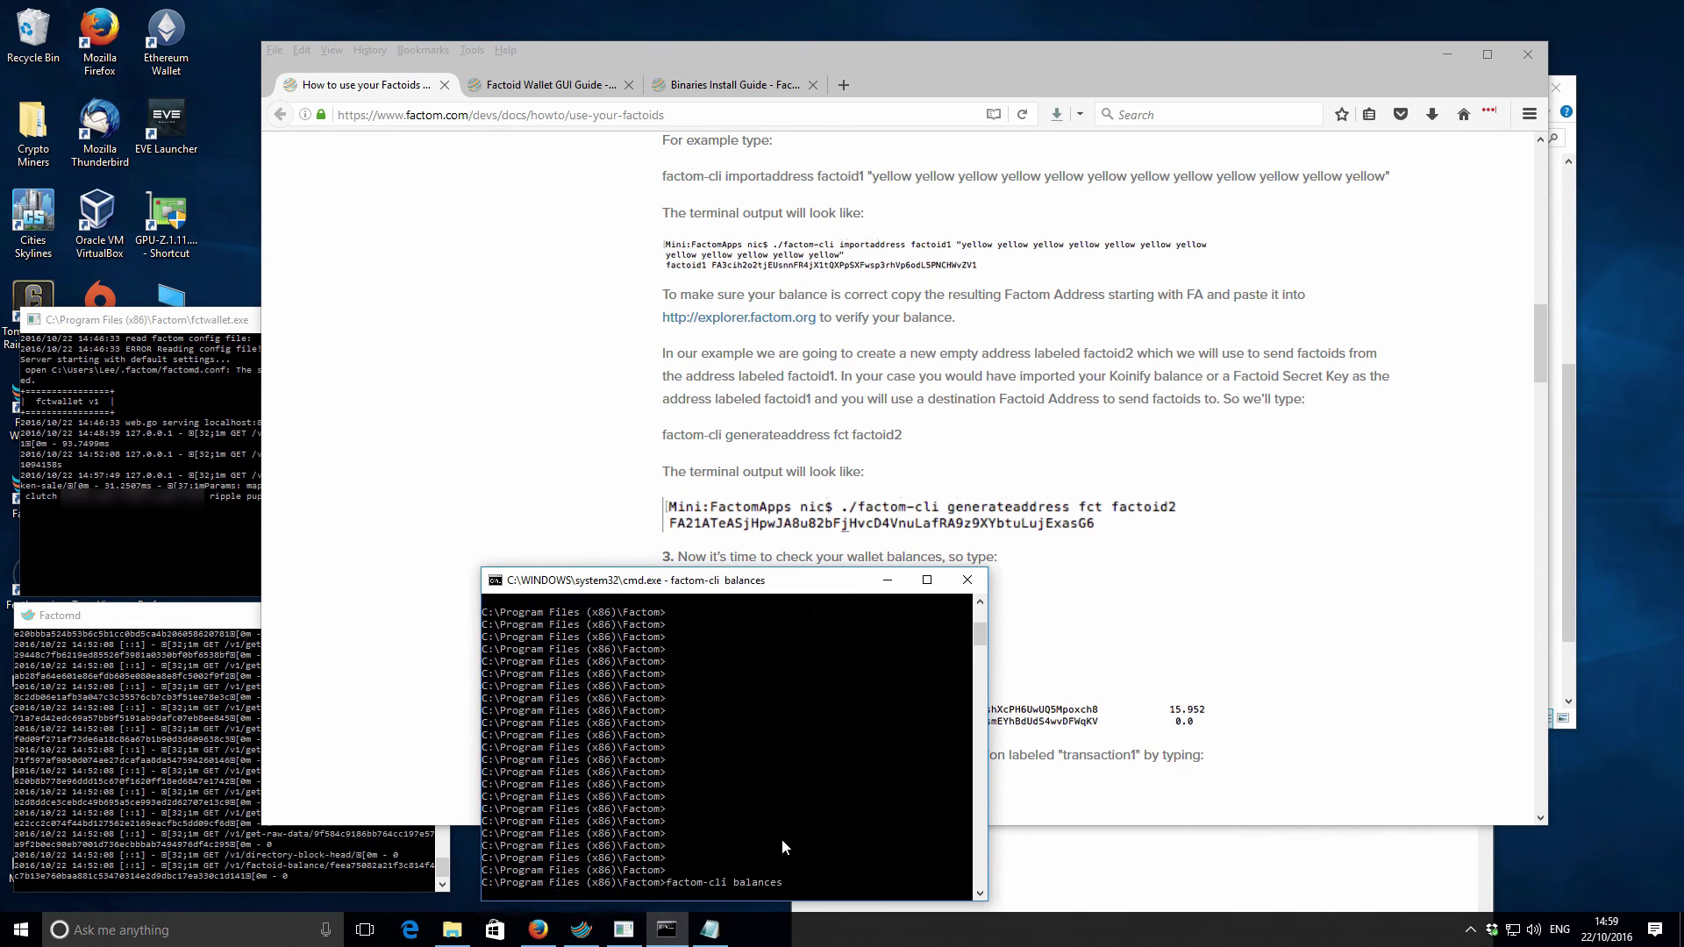